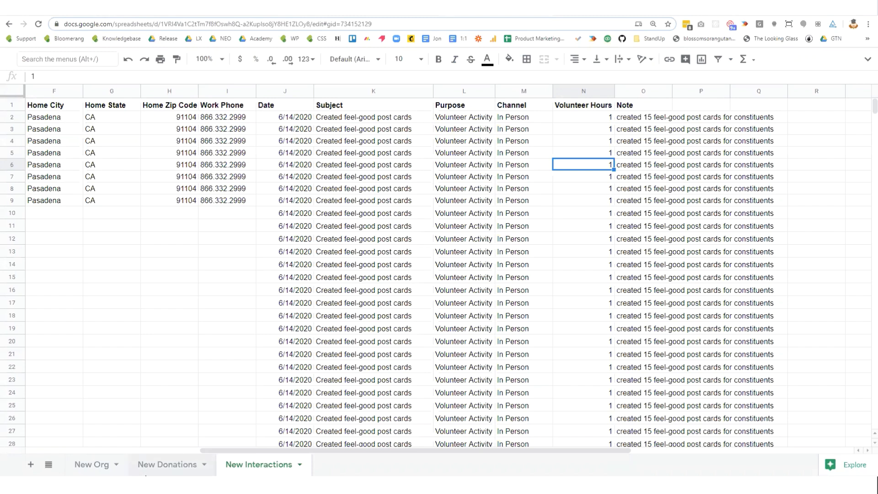
Open the New Org sheet and examine the restaurant rows 2 to 21 and the volunteer rows 22 to 31.
left_click(103, 456)
scroll(118, 338, "down", 3)
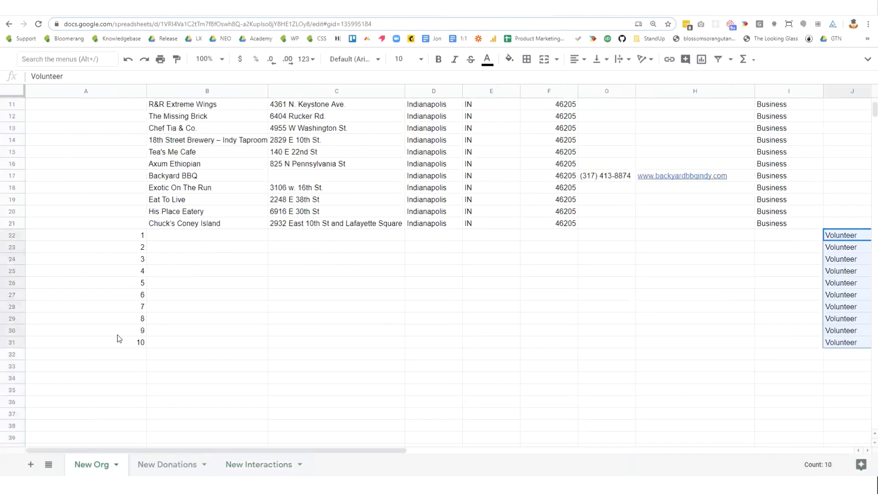
scroll(119, 337, "up", 3)
left_click(242, 286)
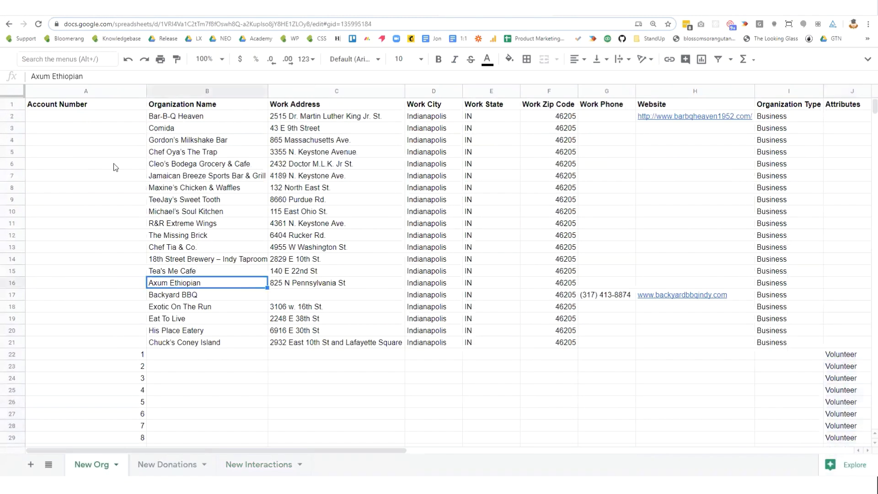
left_click_drag(17, 114, 249, 345)
scroll(328, 324, "down", 2)
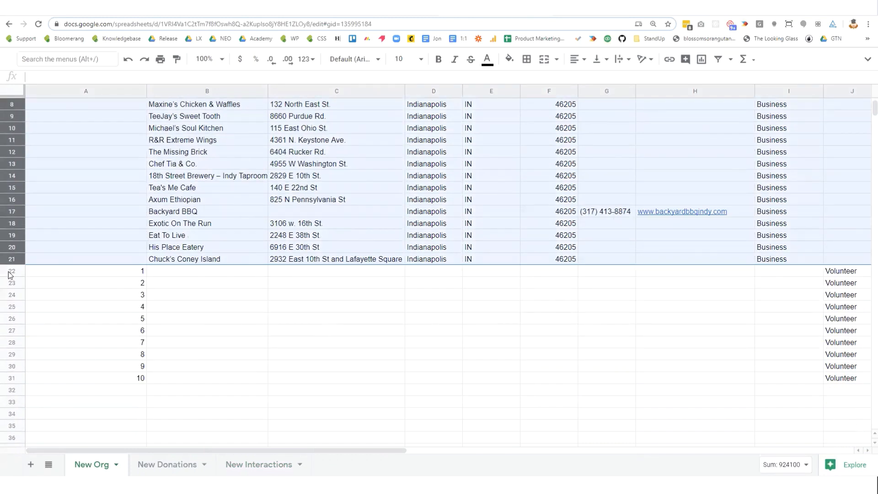
left_click_drag(10, 272, 46, 380)
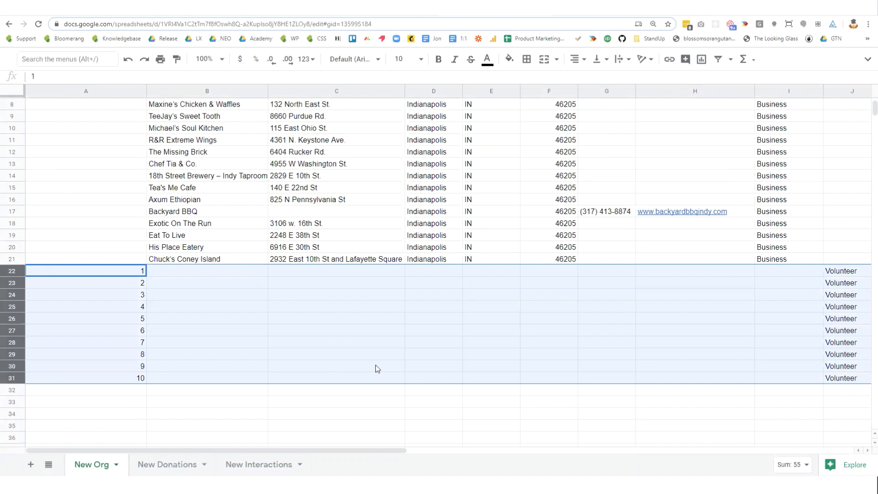
scroll(378, 365, "up", 3)
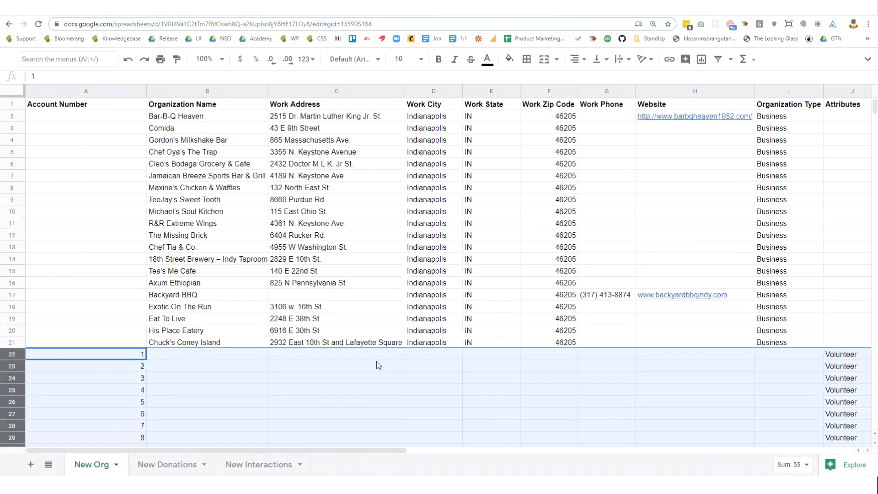
left_click_drag(6, 120, 53, 347)
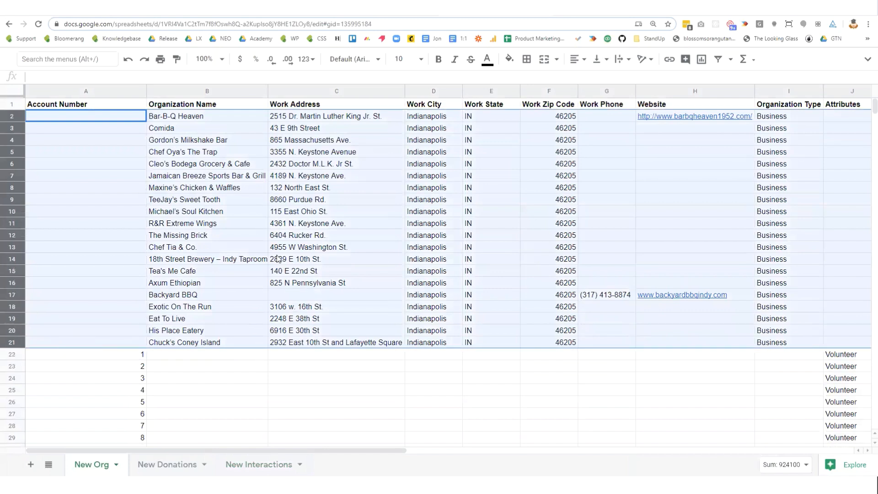
Examine the Organization Name, Website and Organization Type columns for the restaurant rows in the New Org sheet.
left_click(224, 143)
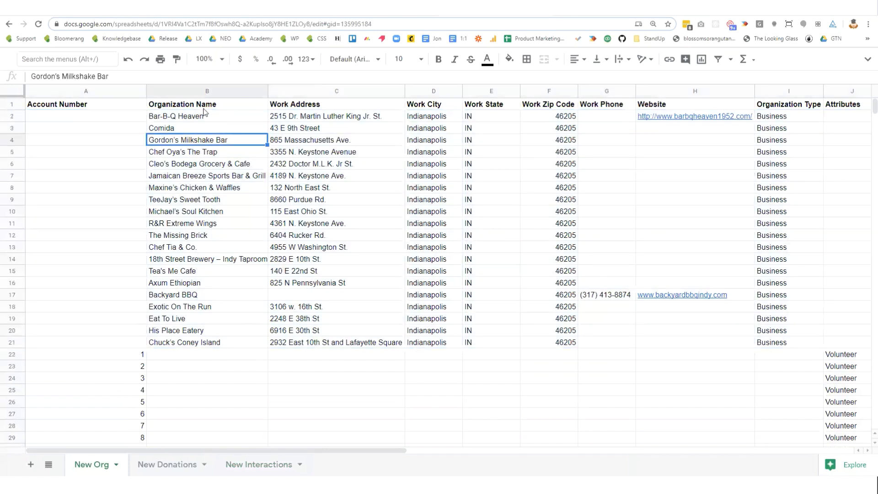
left_click(206, 108)
left_click_drag(207, 122, 217, 348)
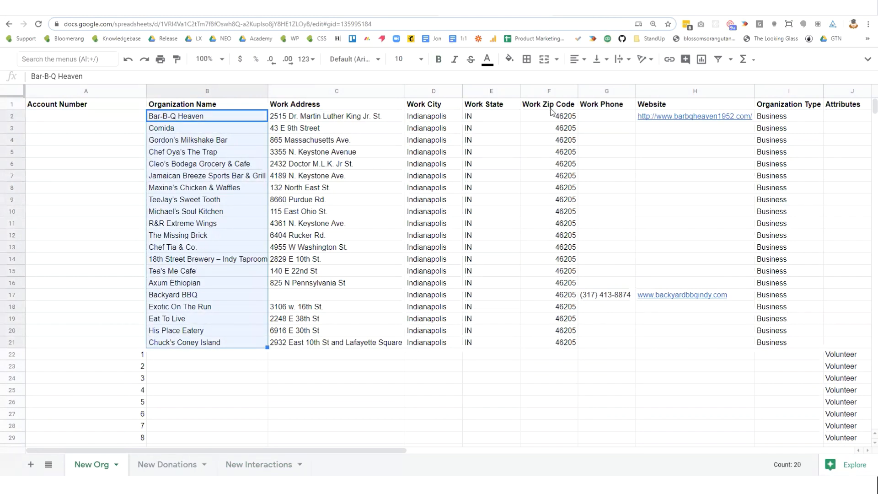
left_click(661, 107)
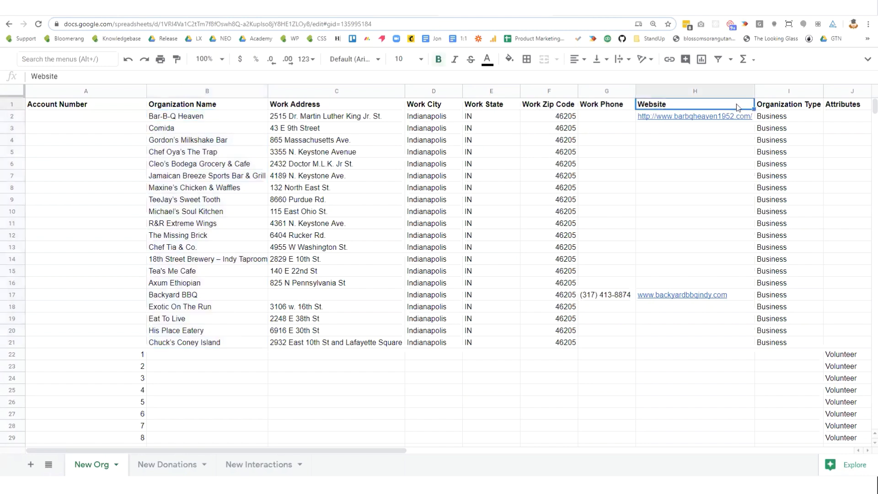
left_click(794, 106)
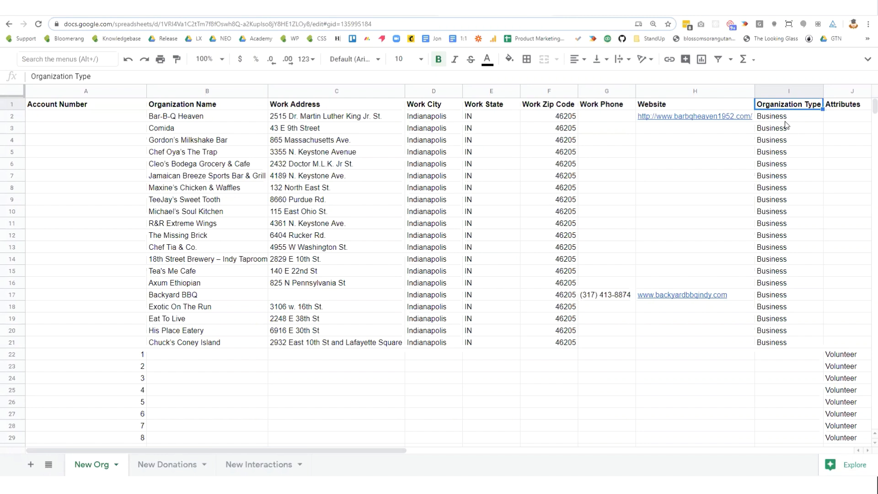
left_click_drag(785, 118, 786, 345)
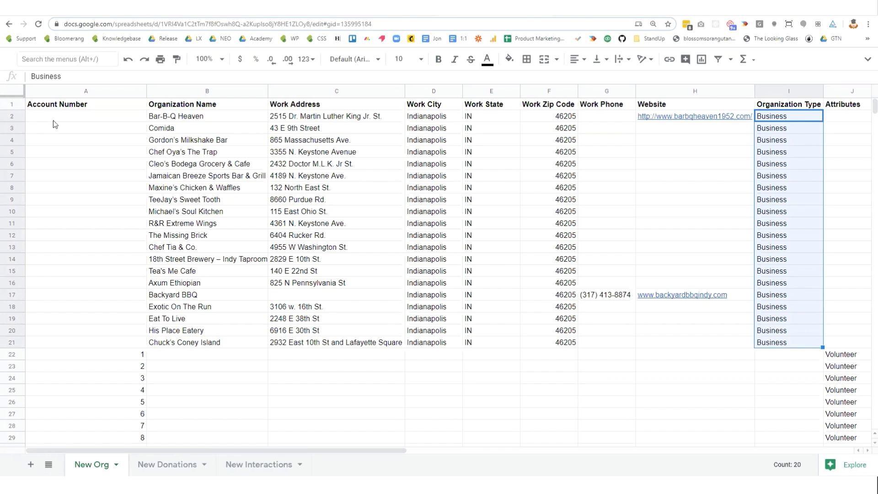
Compare the restaurant rows with the volunteer rows, checking the volunteers' account numbers and their name, address, phone and website cells.
left_click_drag(12, 117, 43, 352)
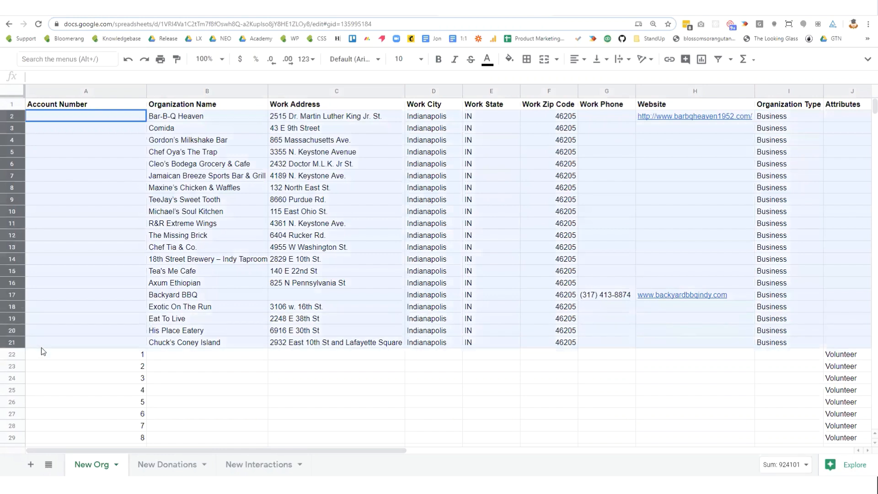
scroll(319, 343, "down", 3)
left_click(104, 298)
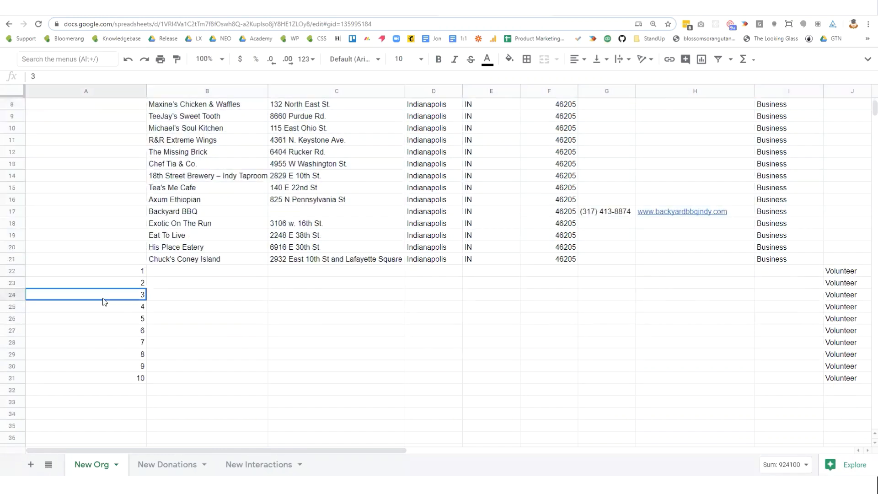
left_click_drag(13, 270, 22, 375)
left_click(94, 322)
left_click_drag(99, 274, 116, 378)
left_click_drag(202, 273, 691, 382)
scroll(239, 324, "up", 3)
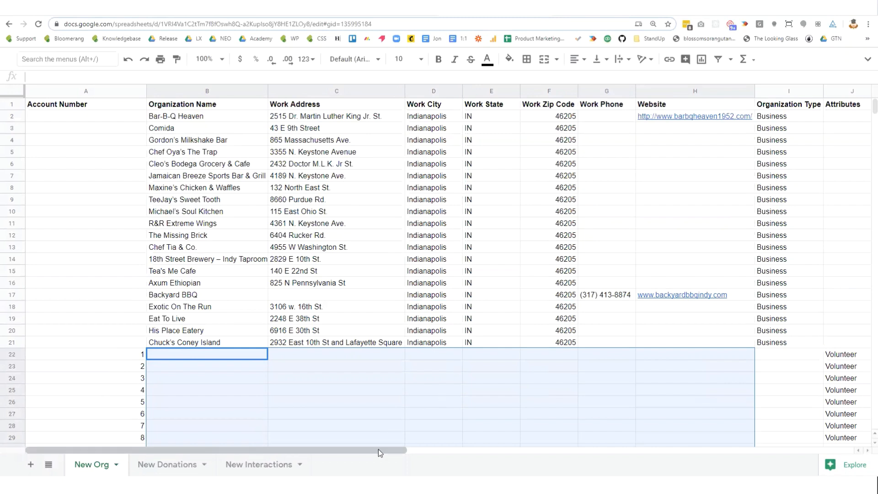
Examine the Attributes and Availability columns at the end of the New Org sheet.
left_click_drag(379, 451, 545, 464)
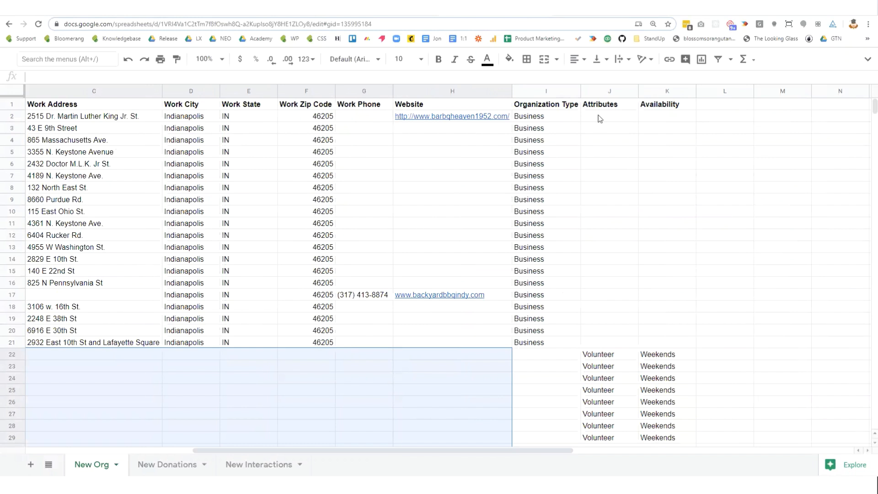
left_click_drag(609, 108, 670, 109)
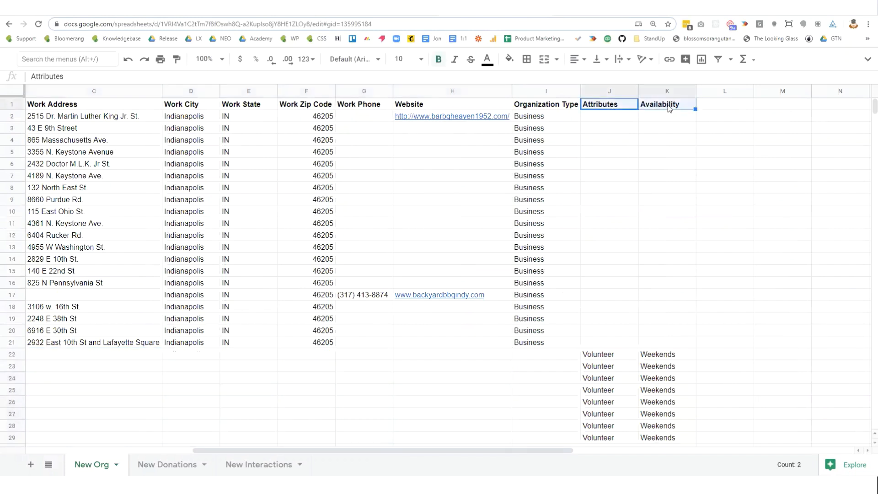
left_click_drag(377, 454, 106, 451)
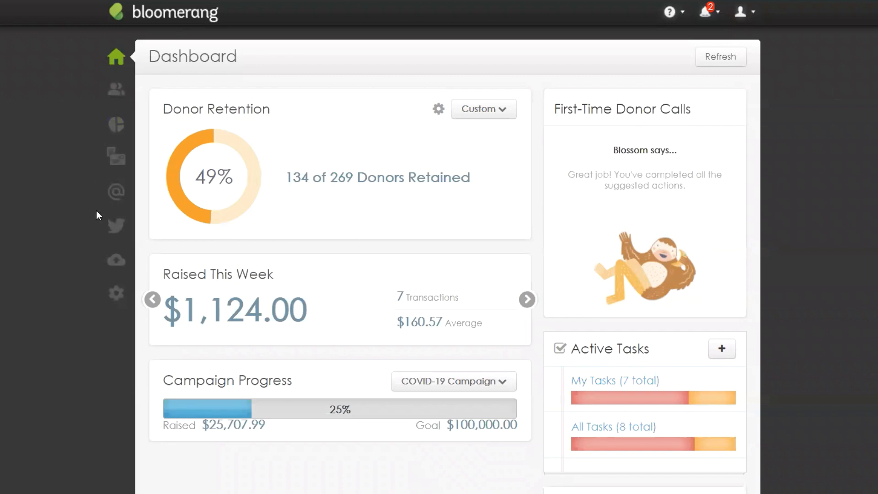
In Bloomerang, start a new import named "New Black-Owned Restaurants, update volunteers" and continue to the import type choice.
left_click(117, 267)
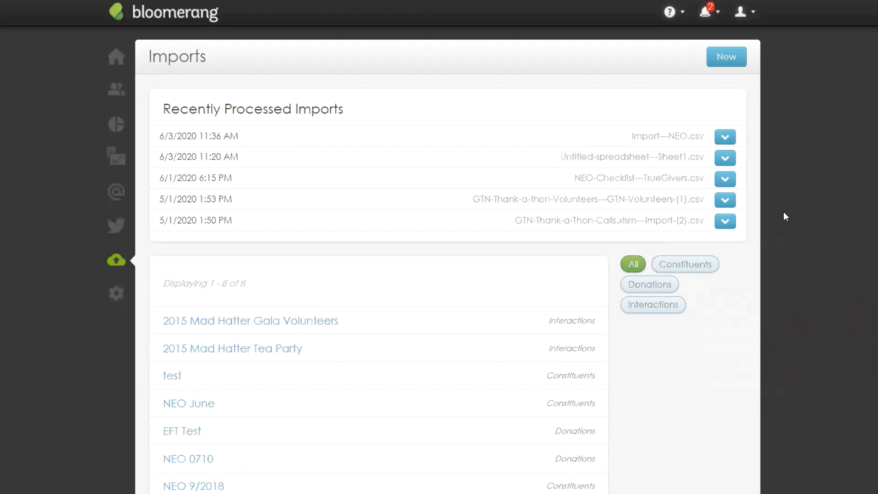
left_click(736, 64)
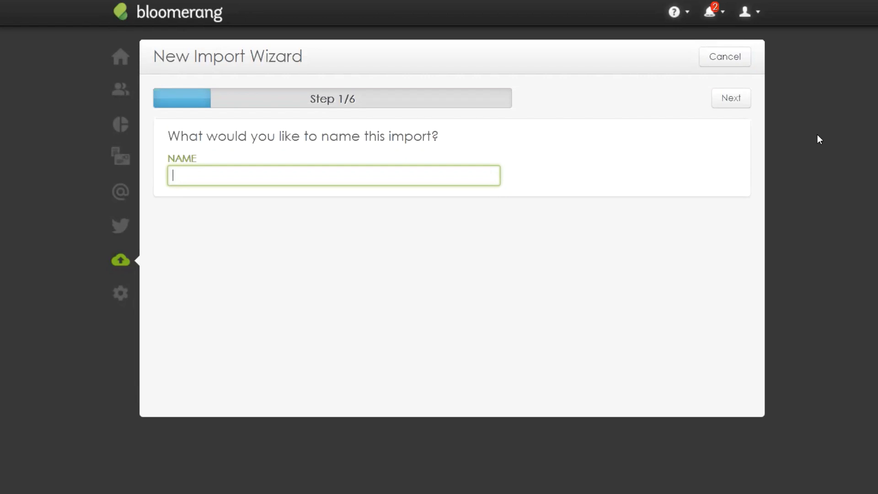
type("New Black-Owned Restau")
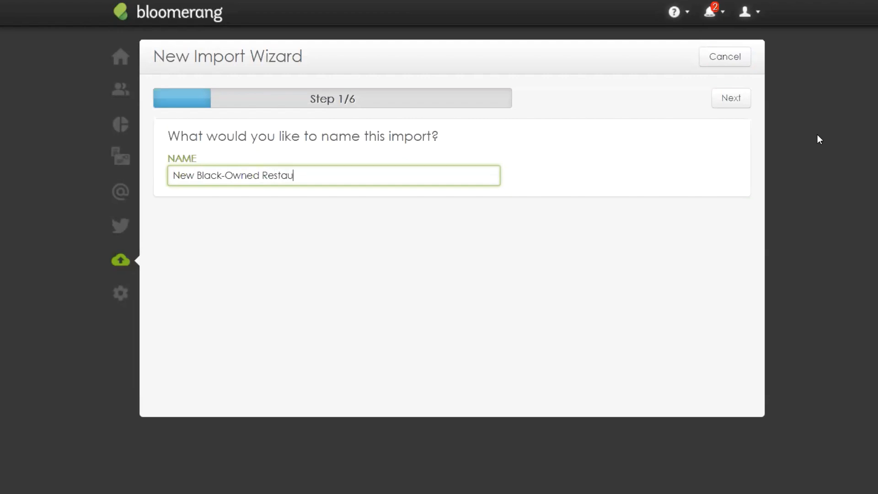
type("rants, update")
key("BackSpace")
key("BackSpace")
type("ate volunteers")
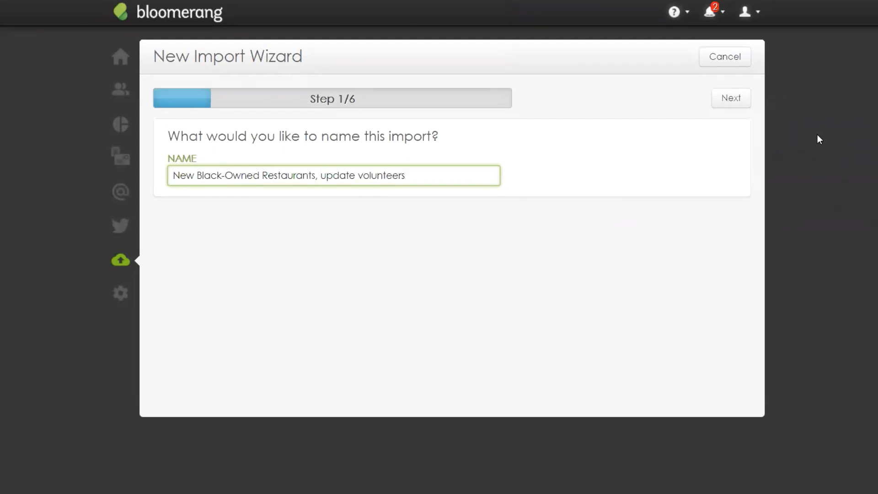
left_click(737, 104)
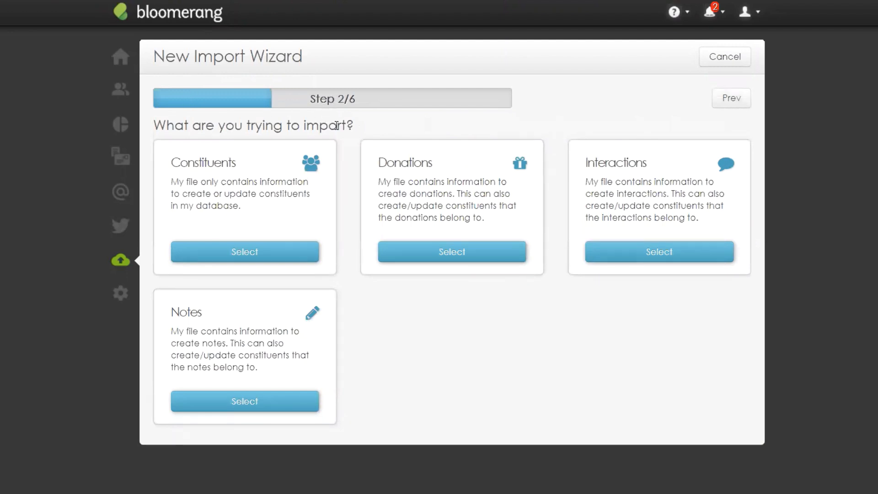
Read through the import type choices: Constituents, Donations, Interactions and Notes.
left_click_drag(354, 125, 153, 126)
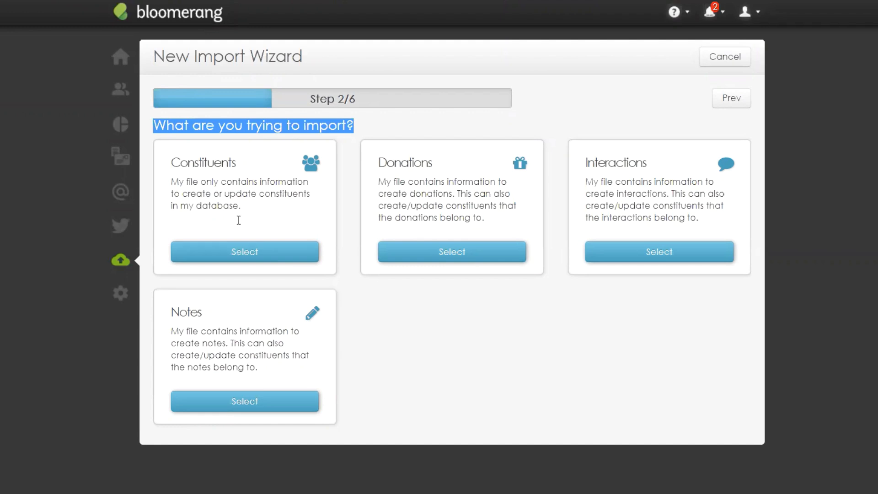
left_click_drag(173, 163, 236, 163)
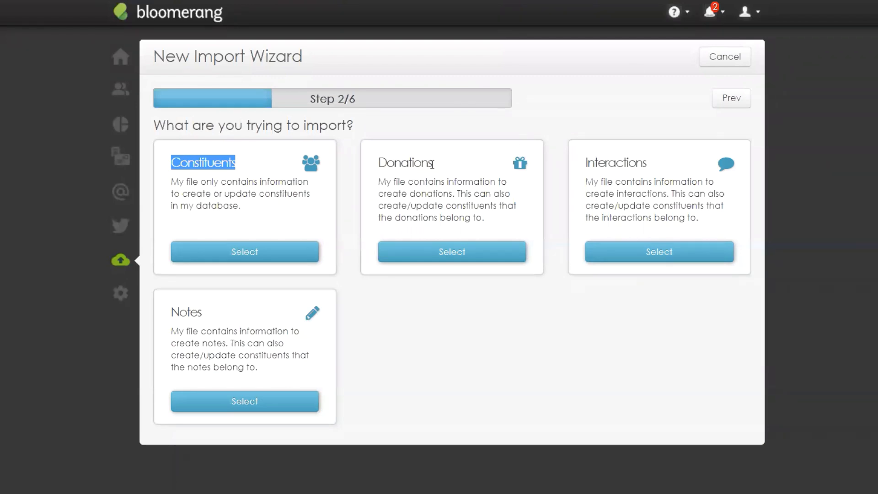
left_click_drag(433, 164, 382, 163)
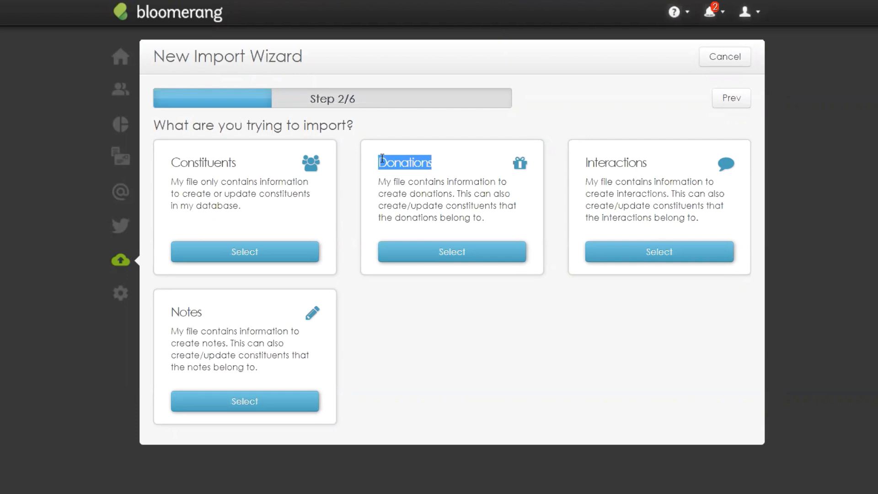
left_click_drag(647, 163, 583, 164)
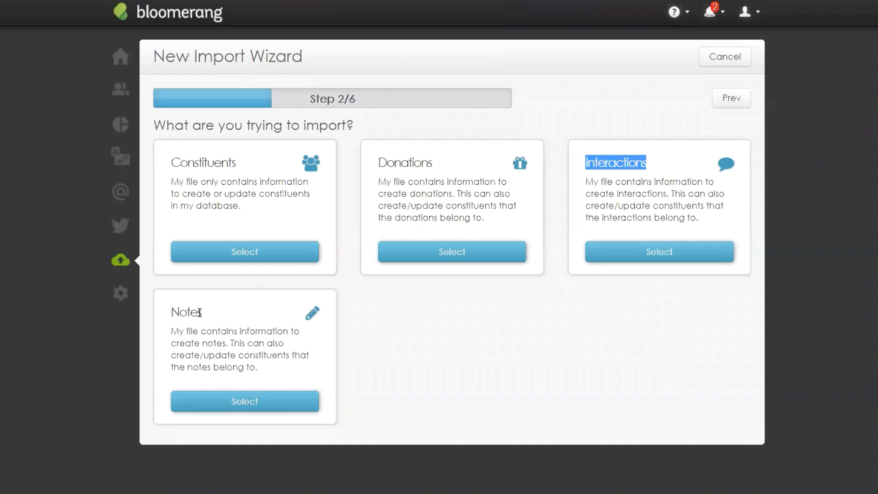
left_click_drag(198, 314, 173, 315)
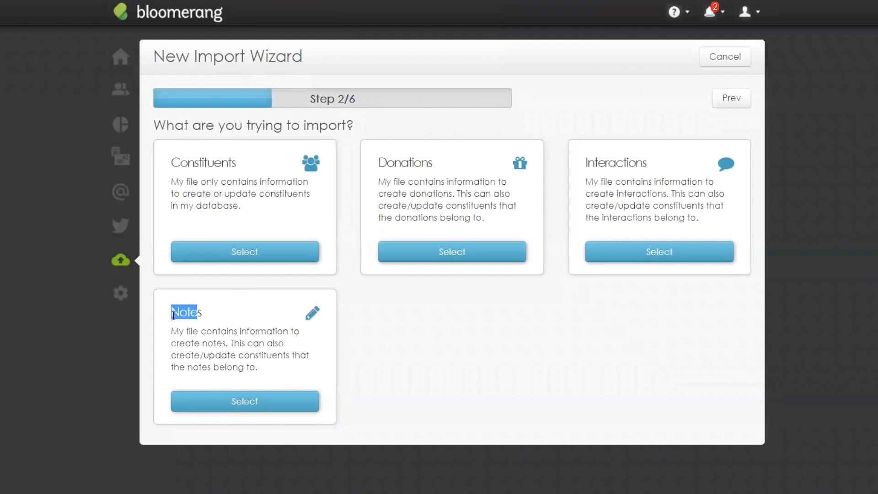
left_click(443, 329)
left_click_drag(233, 164, 176, 167)
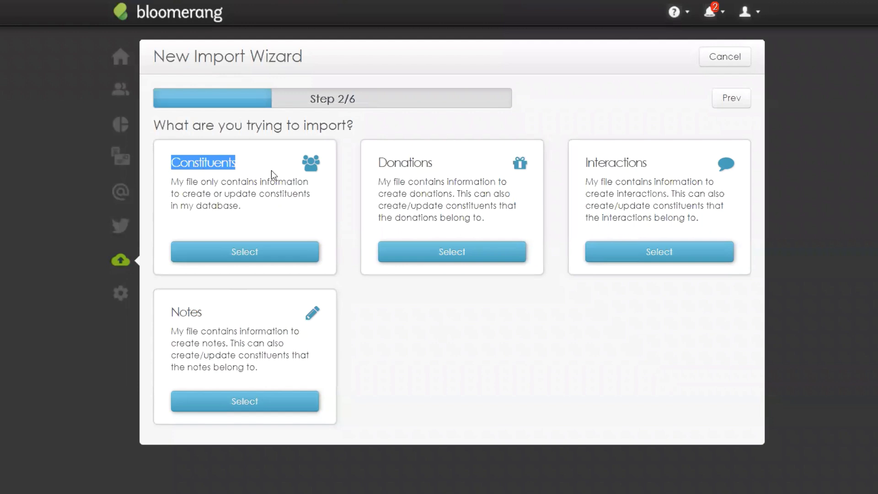
left_click(249, 173)
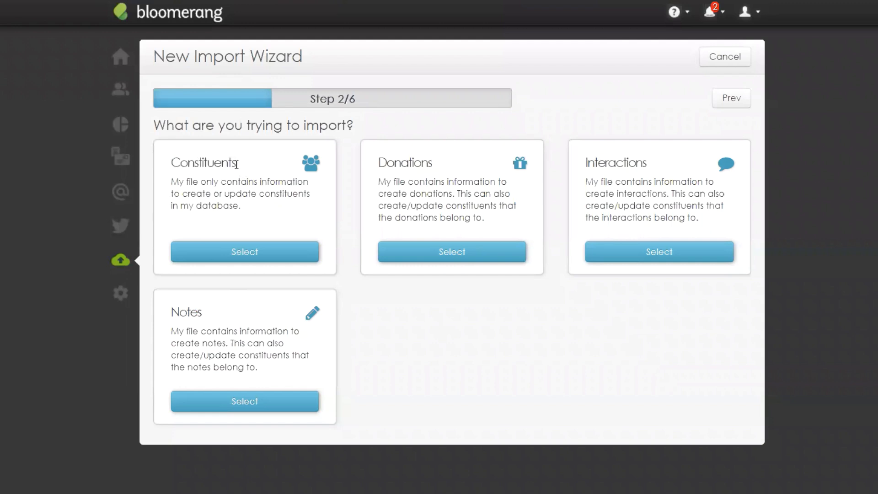
left_click_drag(239, 164, 174, 167)
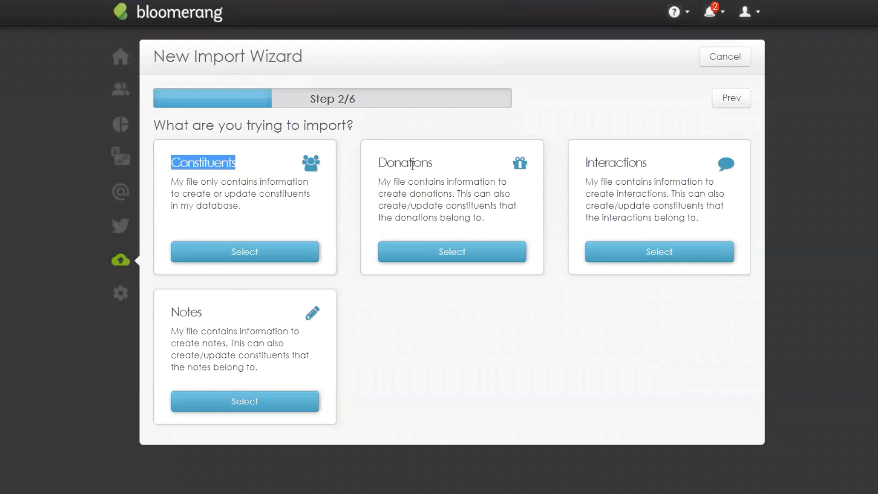
left_click_drag(432, 164, 376, 172)
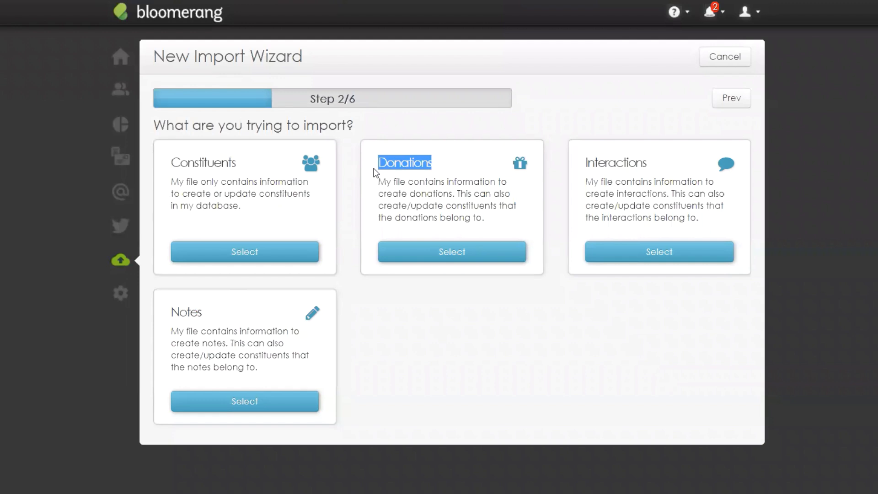
left_click(429, 165)
left_click_drag(434, 166, 378, 165)
left_click_drag(659, 167, 576, 166)
left_click_drag(207, 313, 162, 314)
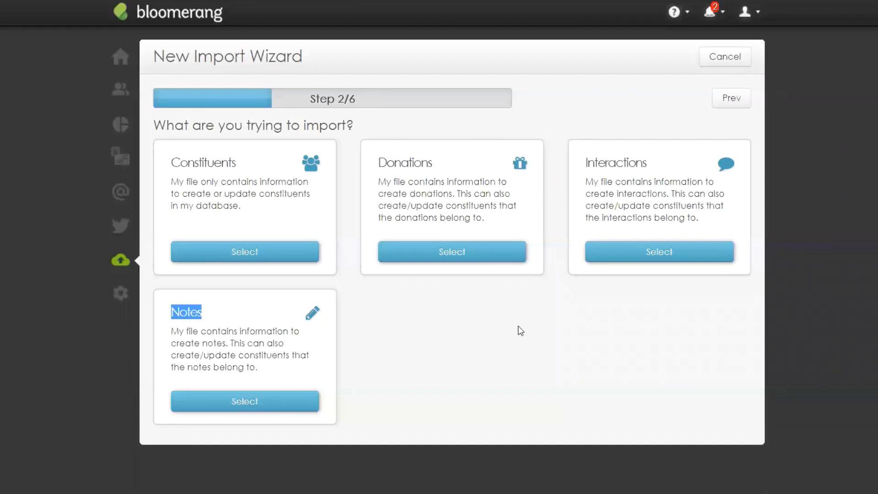
left_click(520, 326)
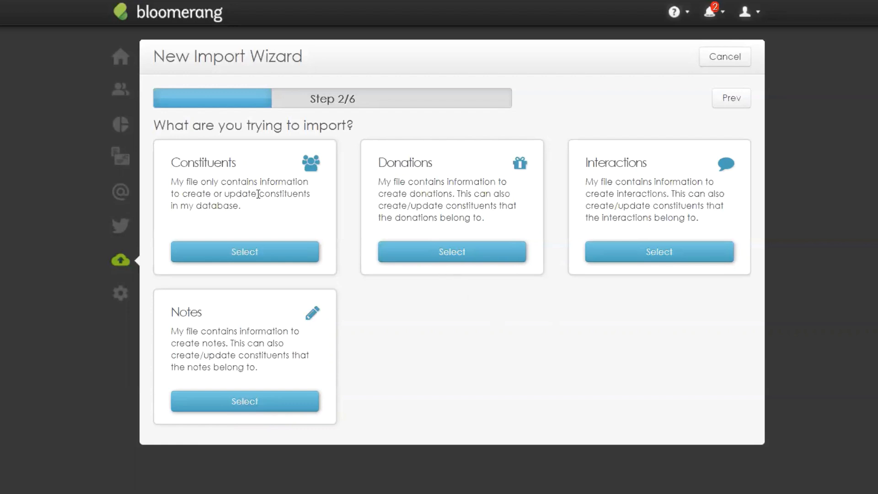
Compare the Constituents import type with Donations, Interactions and Notes to determine which one suits the file.
left_click_drag(243, 169, 170, 164)
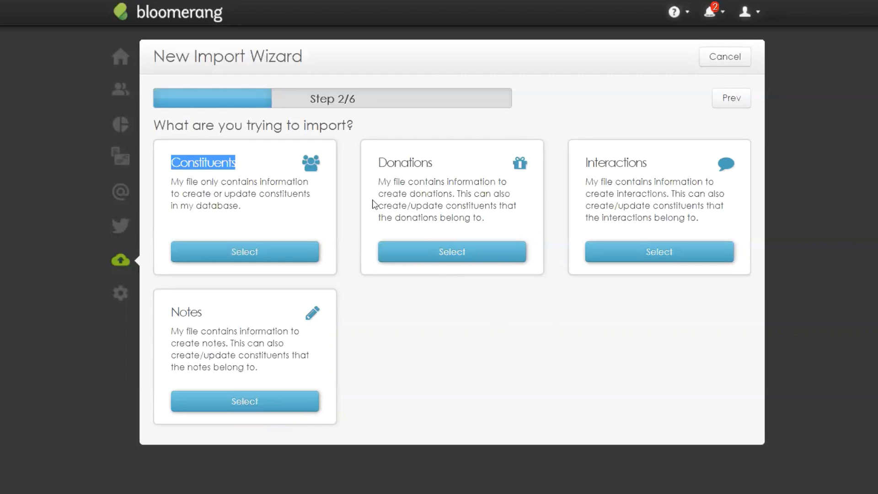
left_click_drag(379, 164, 443, 165)
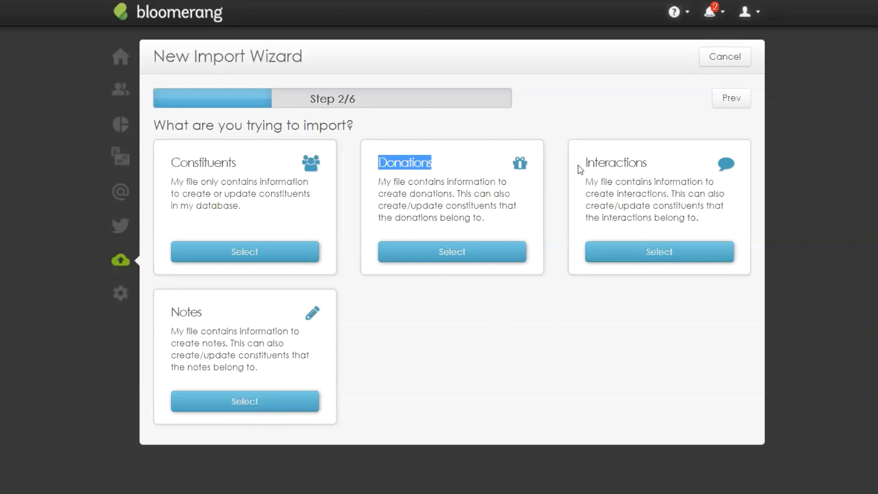
left_click_drag(586, 164, 646, 164)
left_click_drag(207, 311, 171, 313)
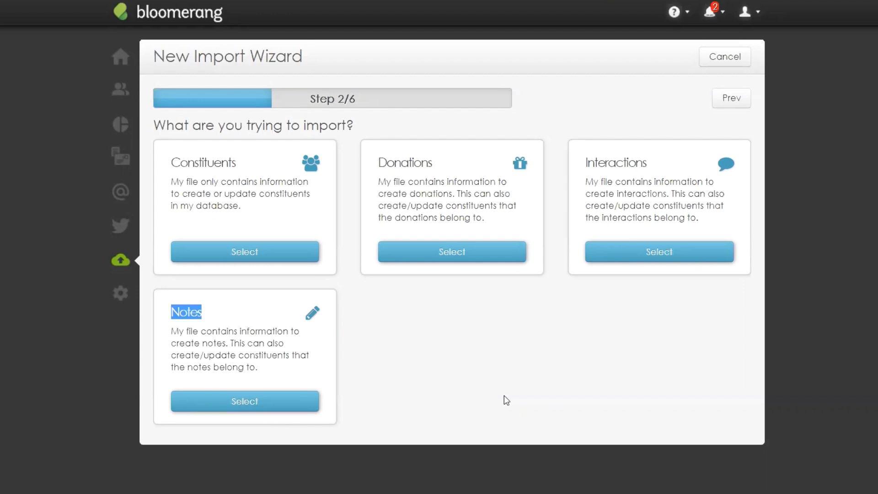
left_click(463, 339)
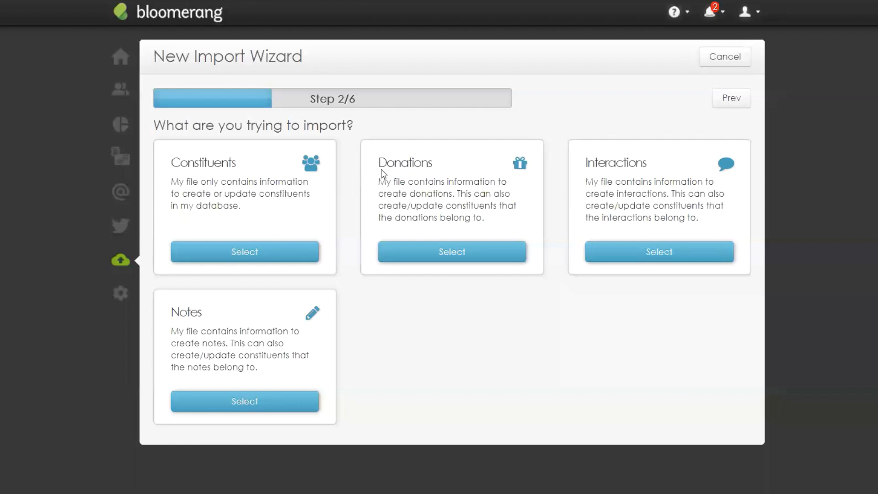
left_click_drag(240, 165, 171, 165)
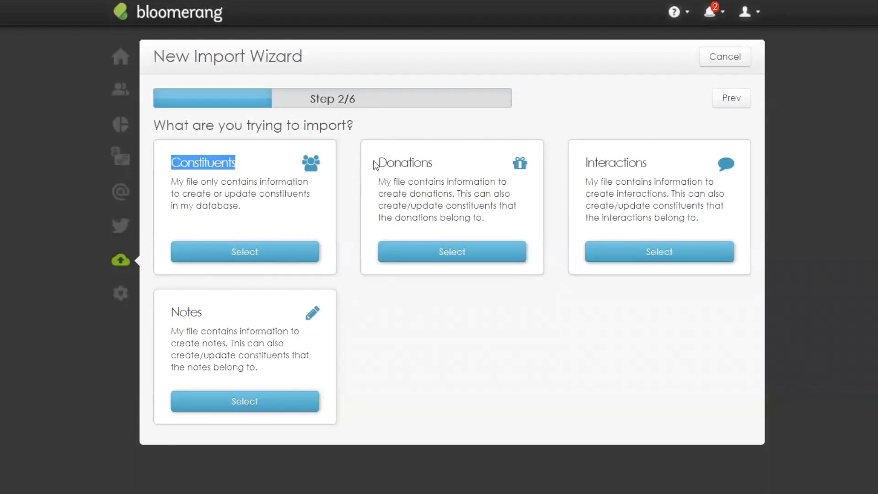
left_click_drag(376, 164, 442, 167)
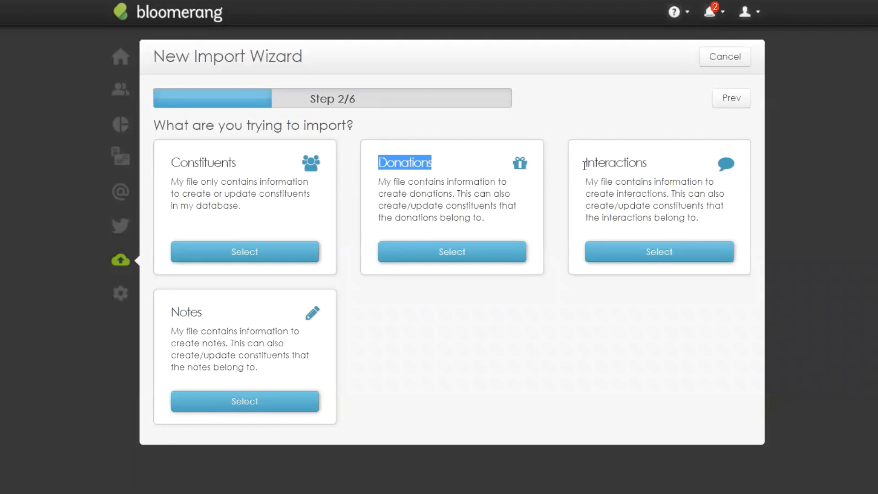
left_click(364, 326)
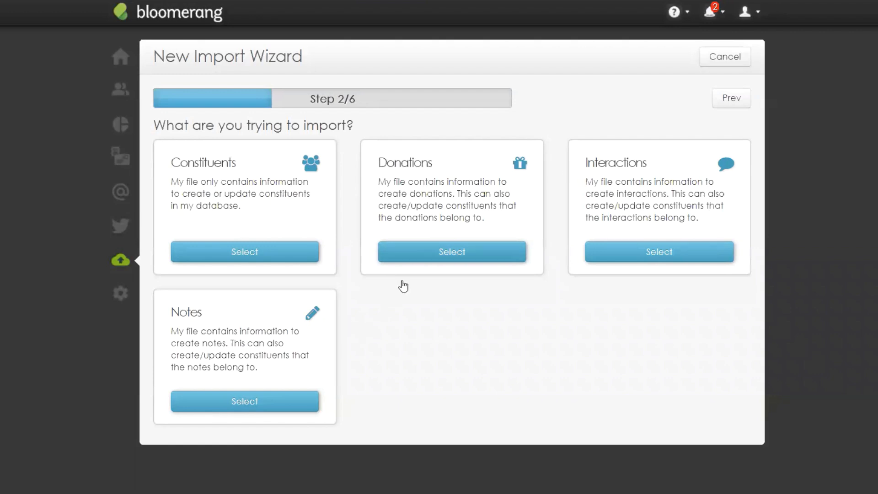
left_click_drag(379, 164, 435, 167)
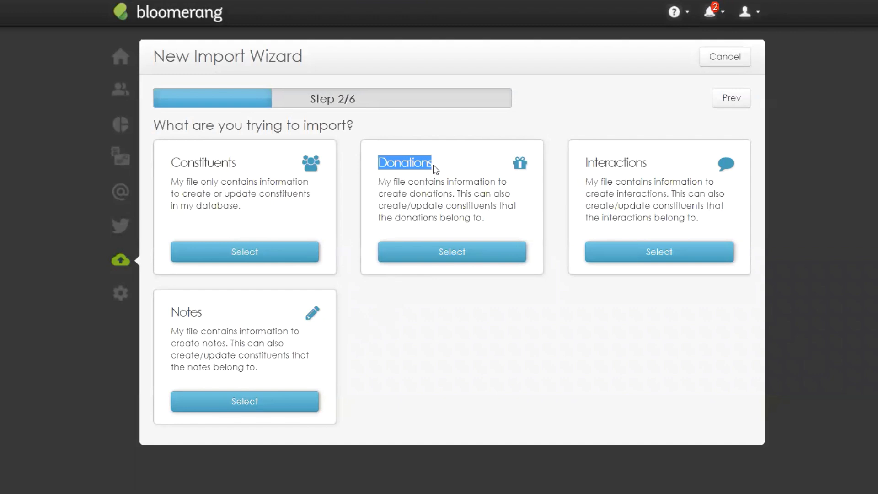
left_click_drag(584, 163, 659, 164)
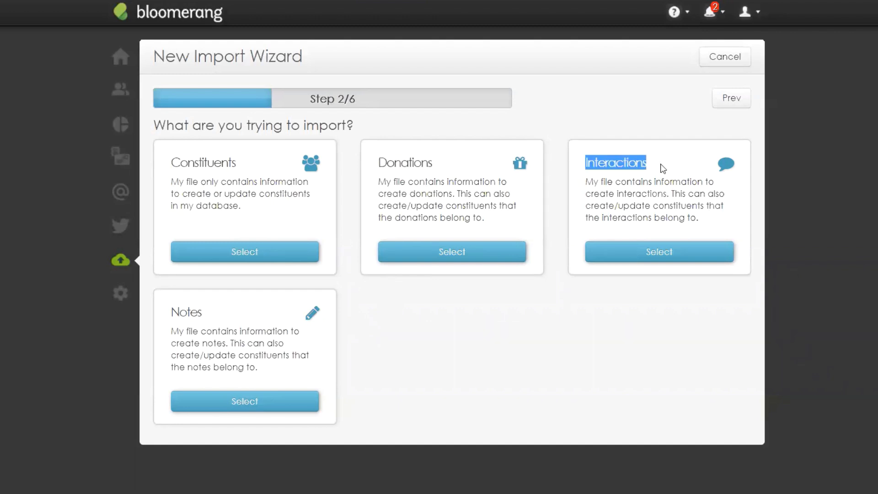
double_click(383, 165)
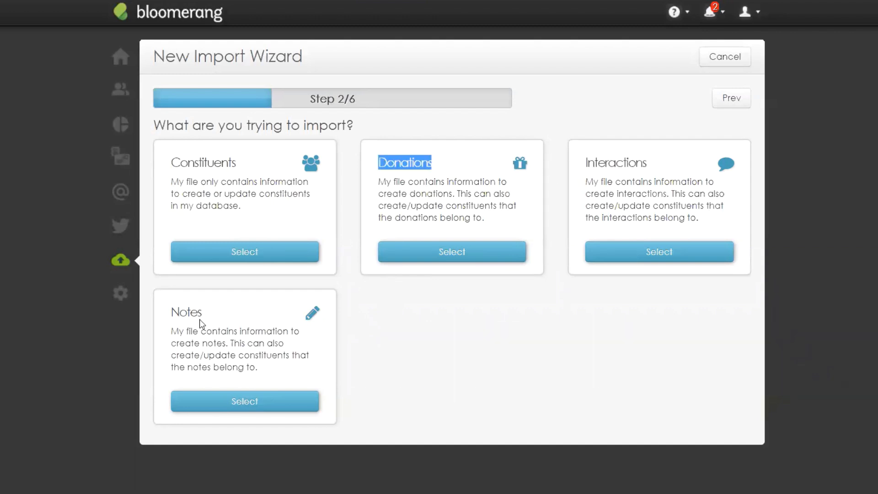
left_click(175, 307)
double_click(175, 308)
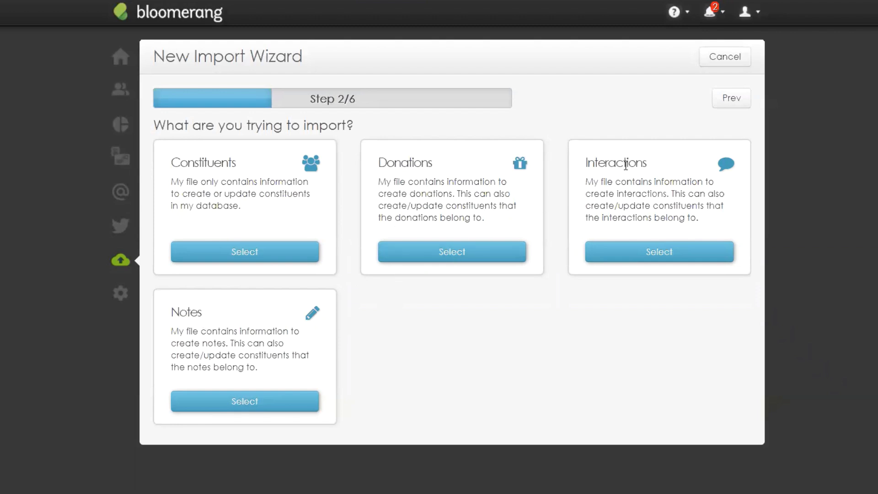
double_click(628, 164)
left_click(542, 391)
left_click_drag(380, 161, 434, 161)
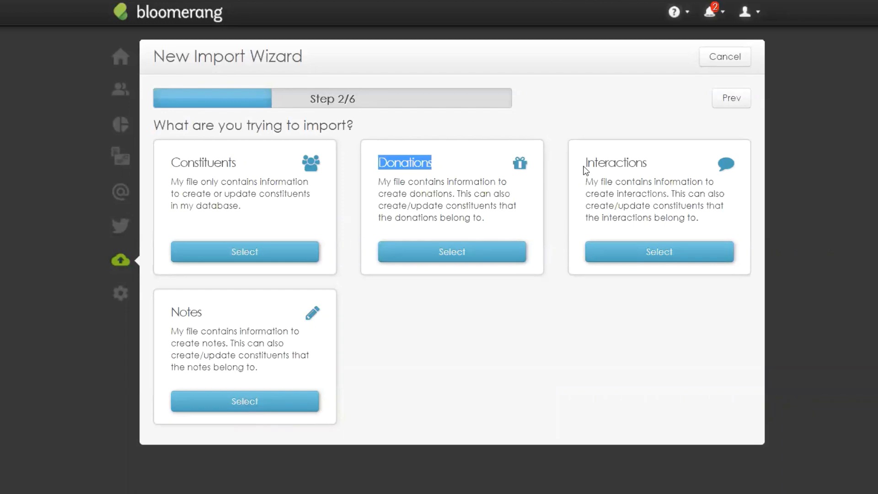
left_click_drag(585, 163, 665, 165)
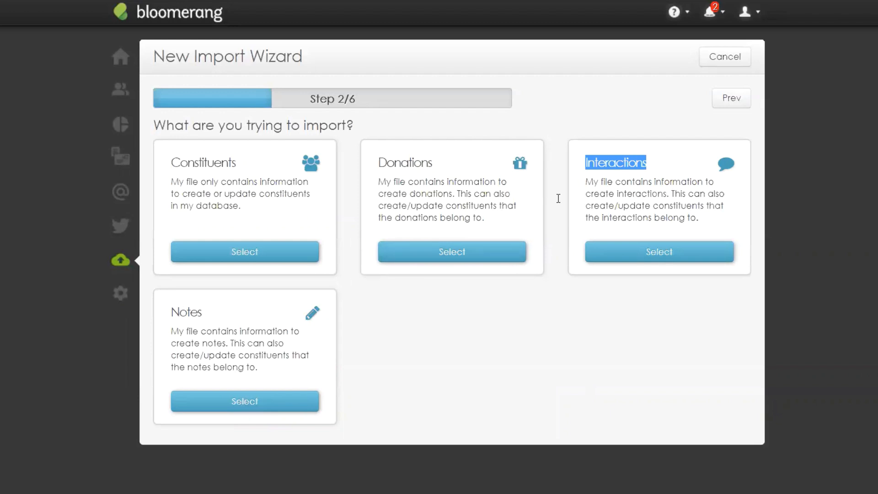
left_click(443, 353)
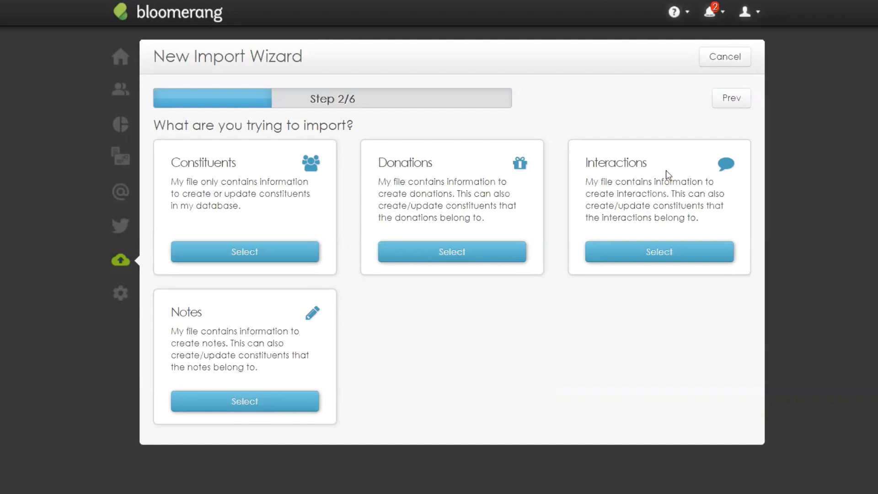
Choose Constituents as the import type and Organization as the constituent type, checking the restaurant names in the New Org sheet.
left_click(279, 253)
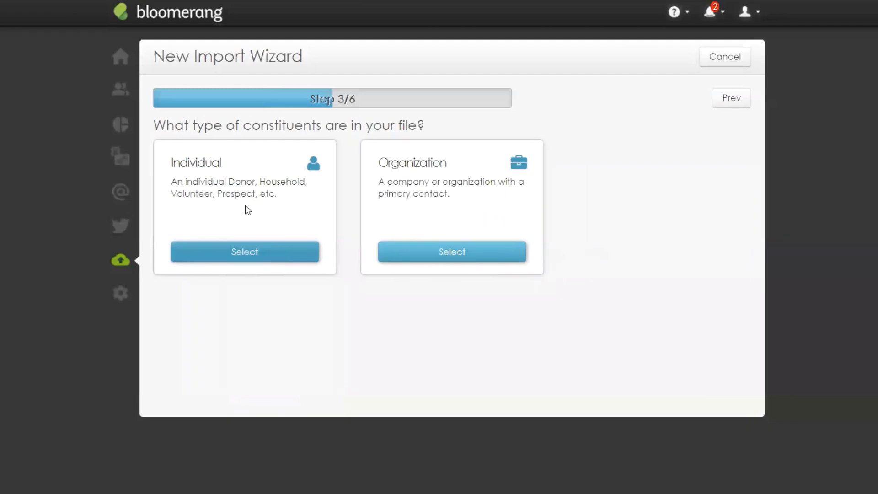
left_click_drag(154, 130, 429, 119)
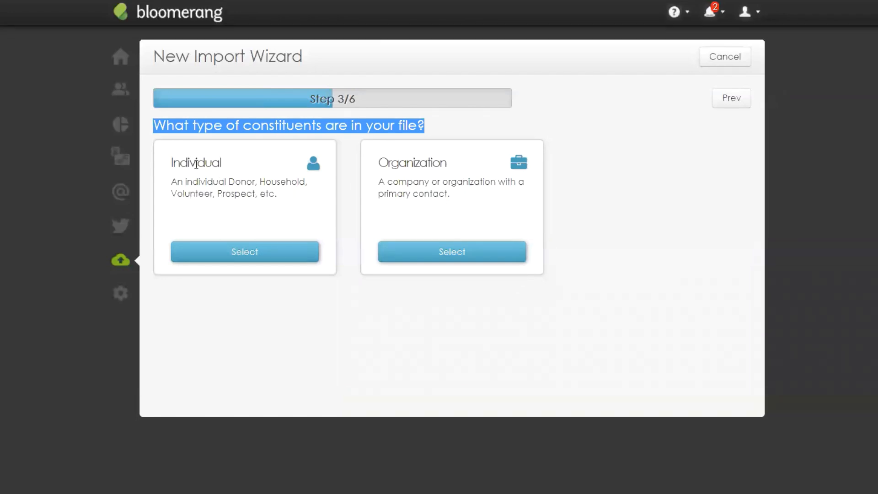
double_click(215, 165)
double_click(414, 163)
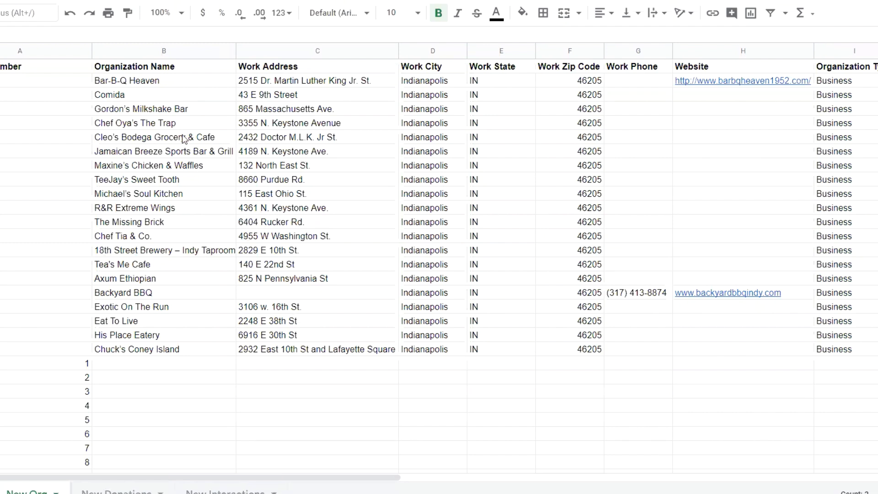
left_click_drag(168, 83, 176, 351)
key("ctrl+c")
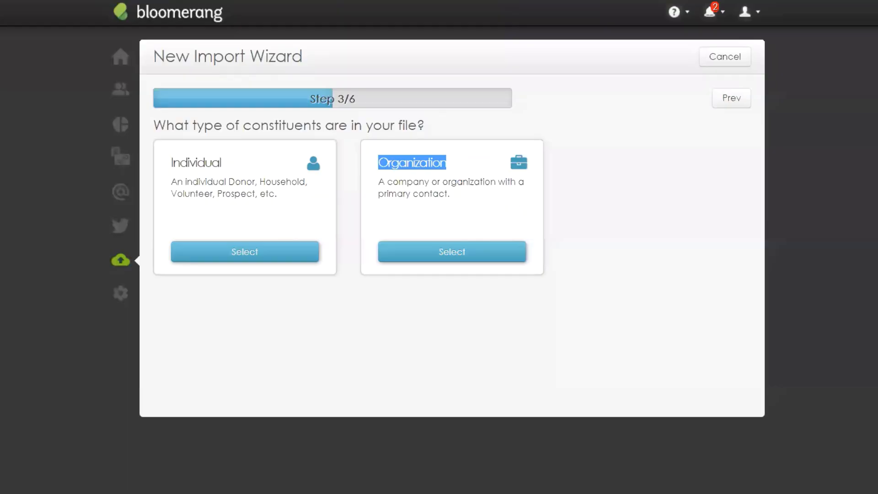
left_click(452, 260)
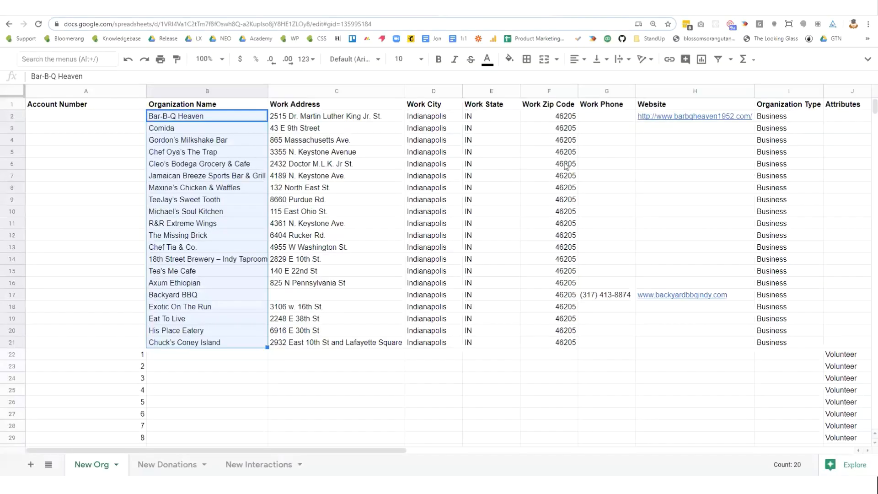
In Google Sheets, download the New Org sheet of Imports 101 as a comma-separated values (.csv) file.
left_click(524, 237)
left_click(64, 106)
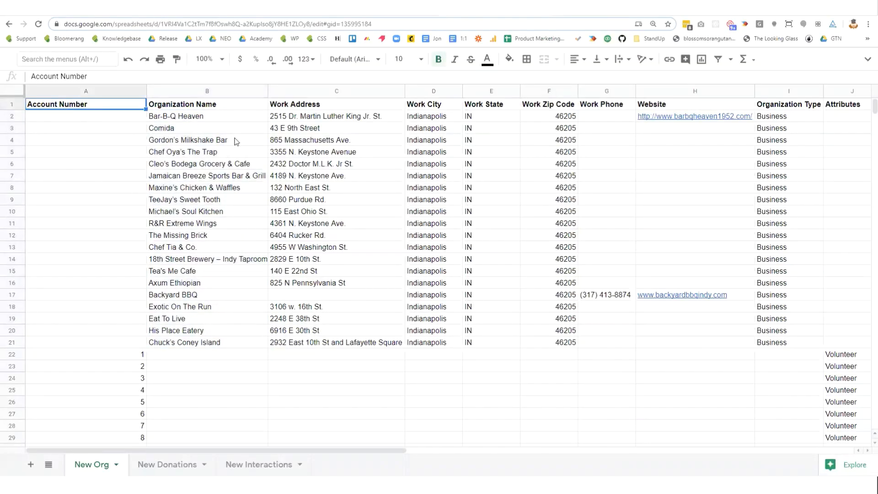
mouse_move(706, 122)
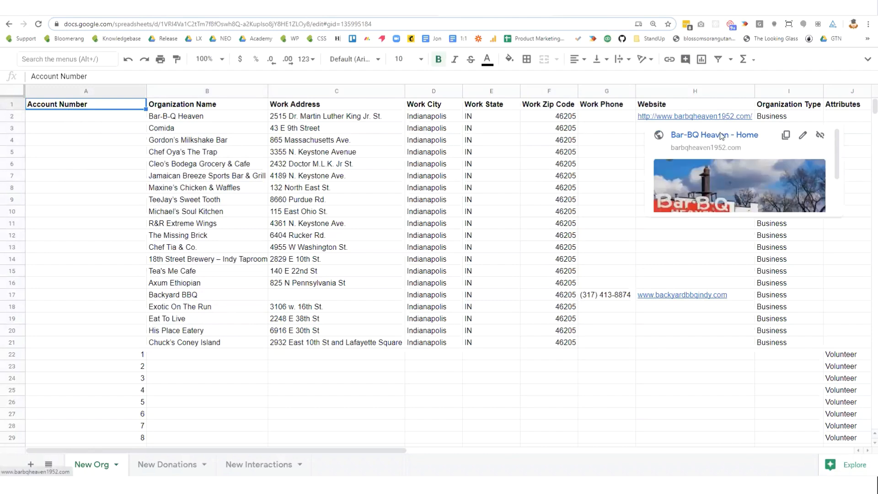
left_click(864, 60)
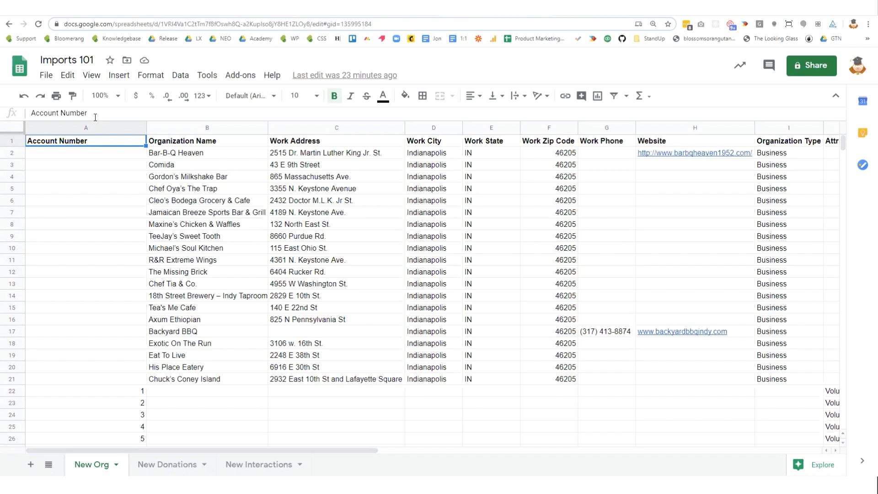
left_click(46, 75)
mouse_move(84, 207)
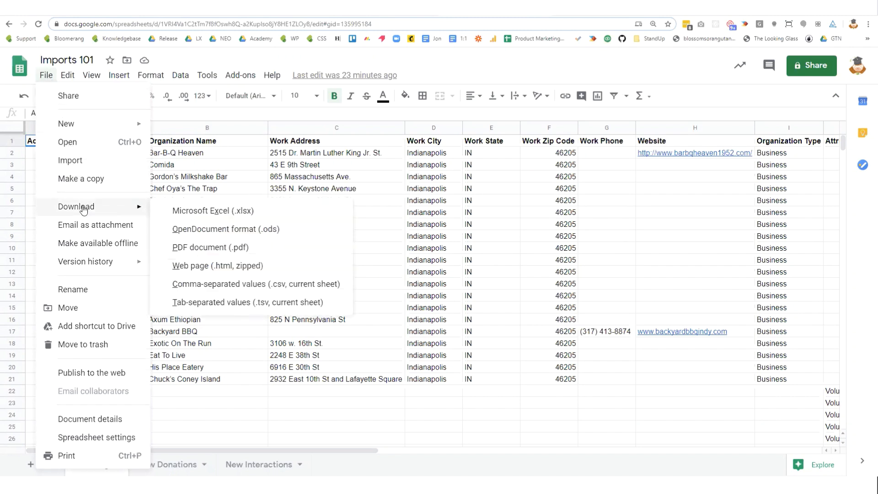
left_click(339, 292)
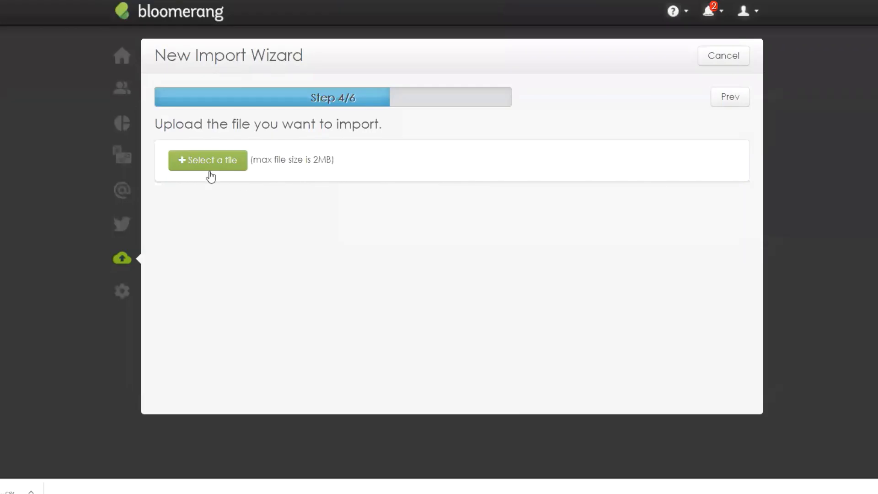
Upload the Imports 101 - New Org CSV file as the file to import.
left_click(204, 164)
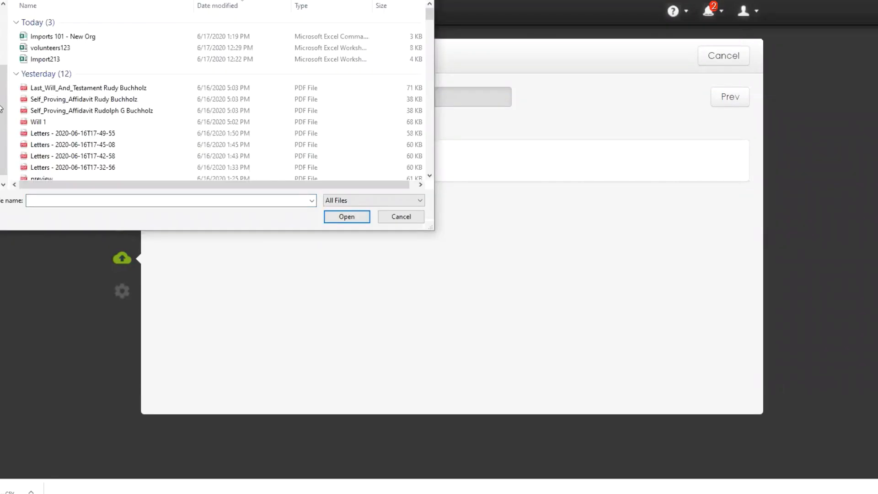
left_click(90, 38)
left_click(346, 217)
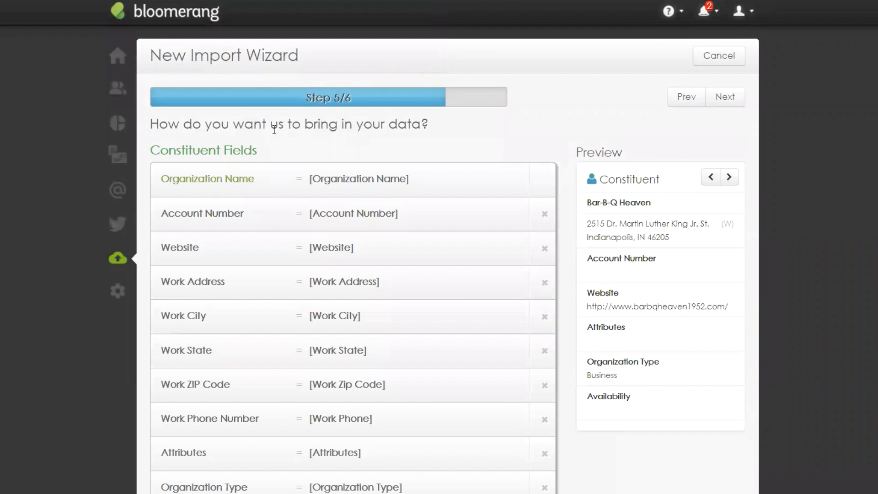
Compare the mapped constituent fields with the header columns of the New Org sheet in Google Sheets.
left_click_drag(264, 153, 150, 152)
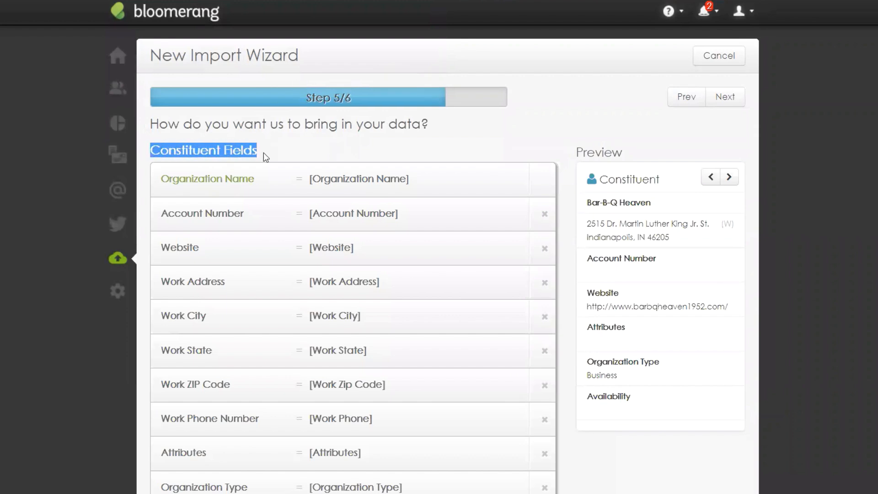
left_click(571, 158)
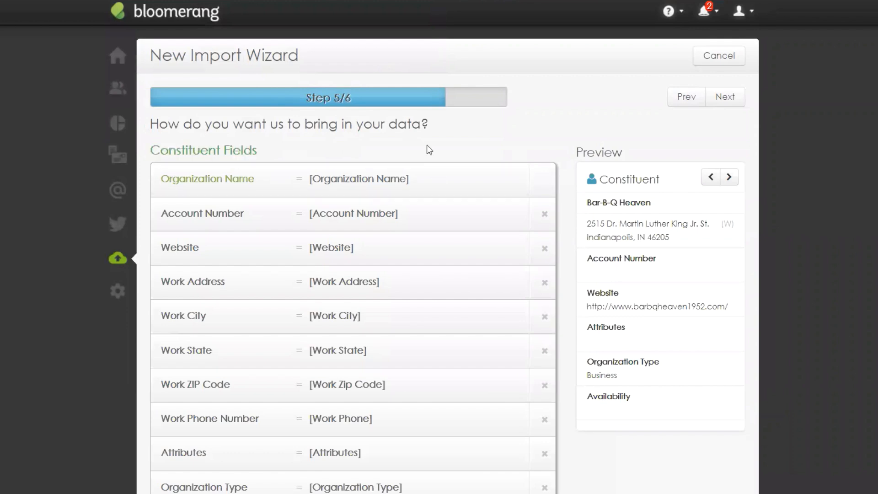
scroll(427, 149, "down", 3)
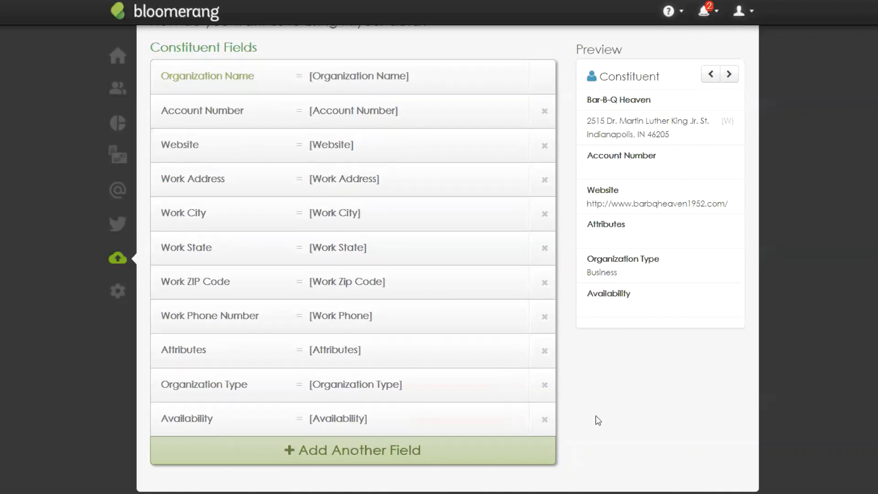
scroll(594, 419, "up", 2)
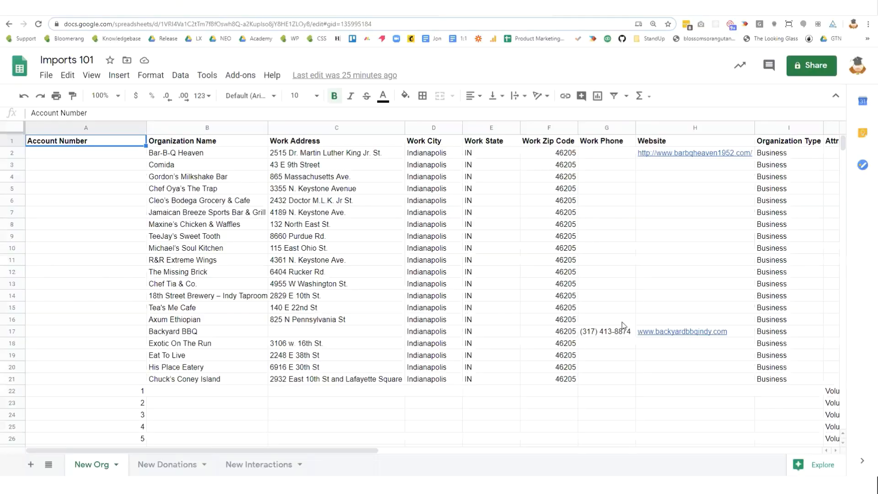
left_click(10, 142)
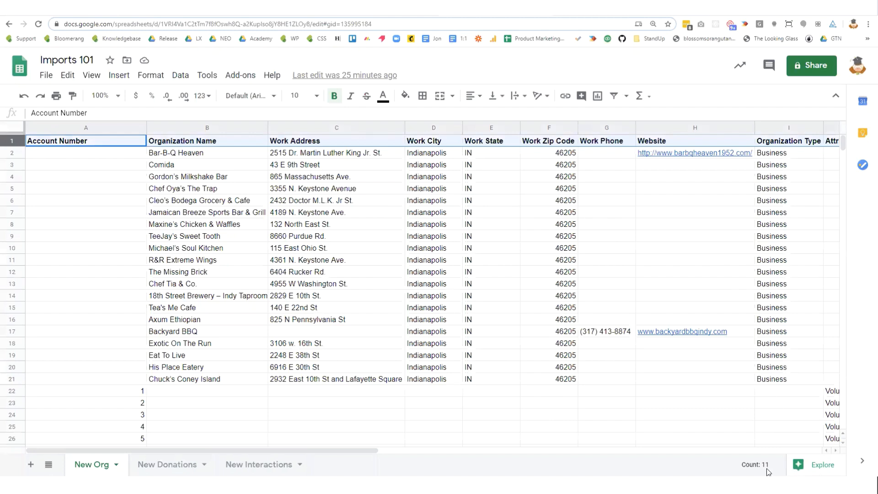
left_click_drag(773, 466, 741, 465)
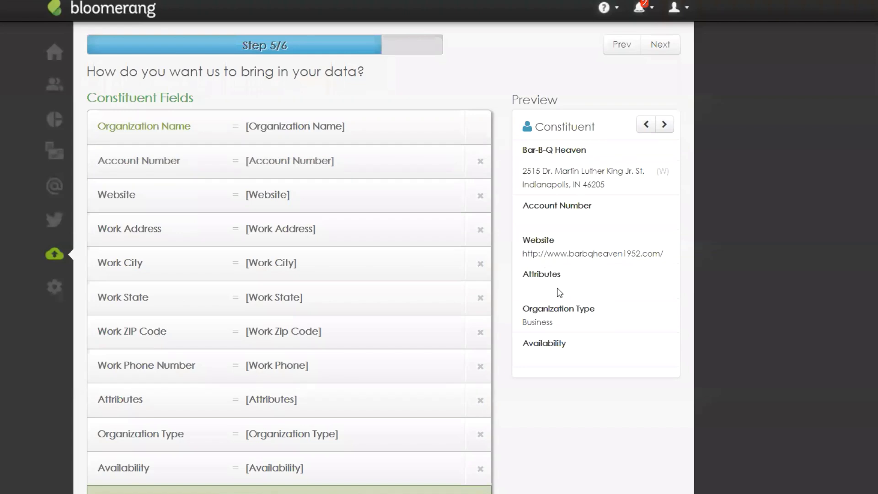
scroll(742, 394, "down", 1)
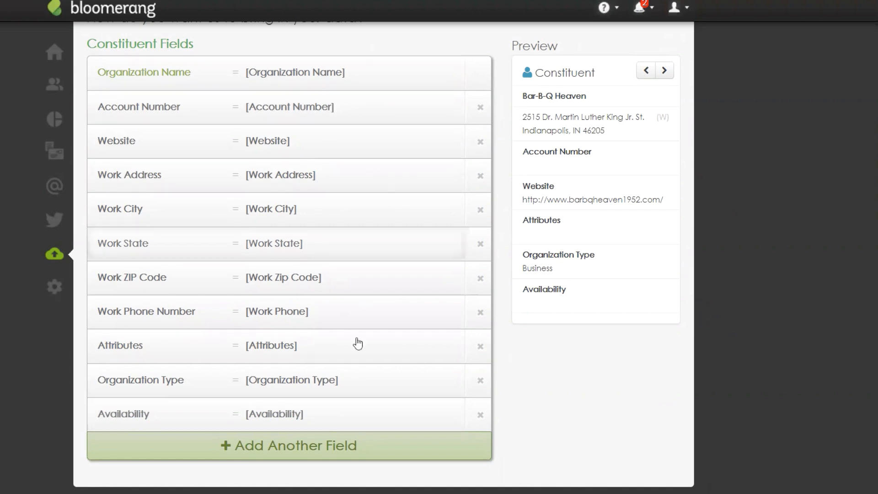
Add a Formal Name field mapped to the file's Organization Name column, and remove that field from the mapping again.
left_click(383, 448)
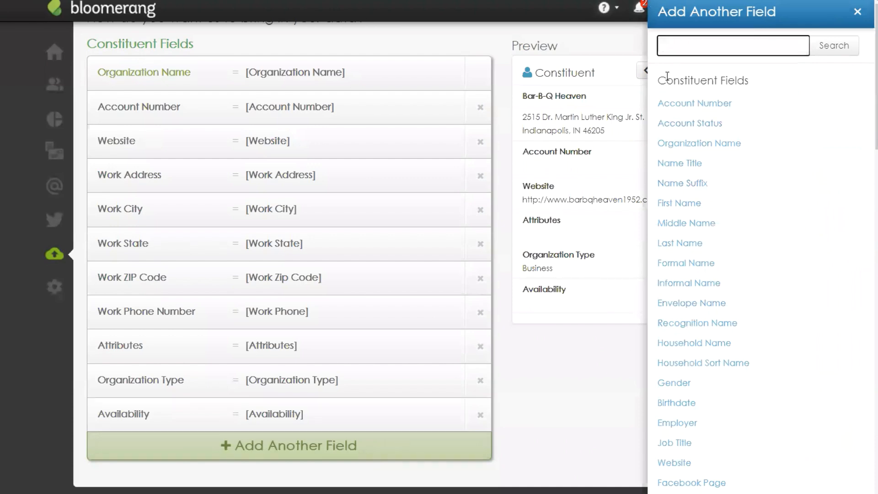
left_click_drag(659, 80, 758, 91)
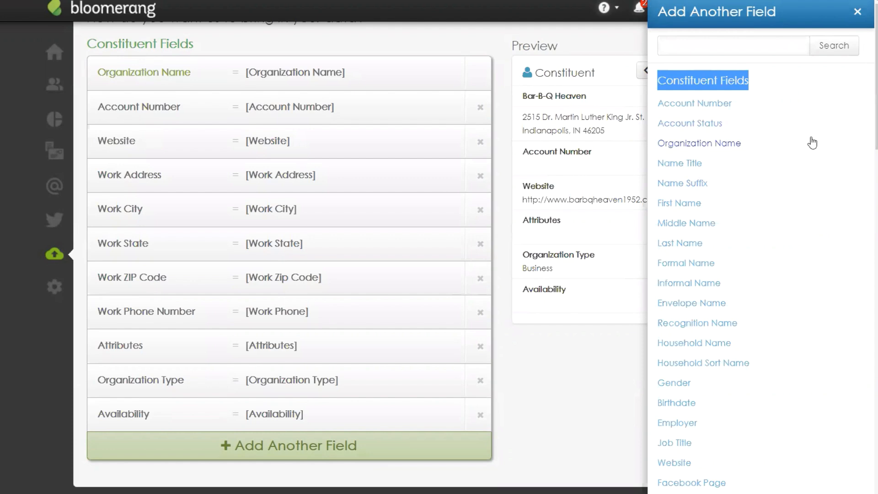
left_click(708, 267)
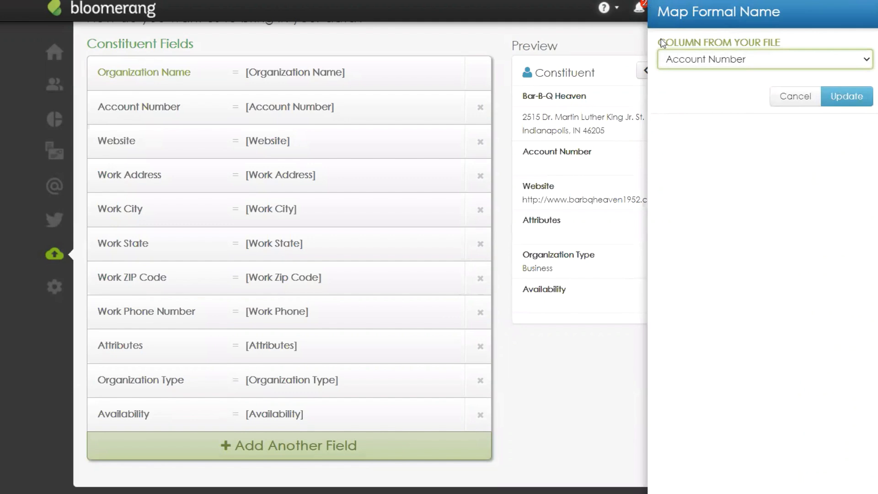
left_click_drag(661, 39, 795, 51)
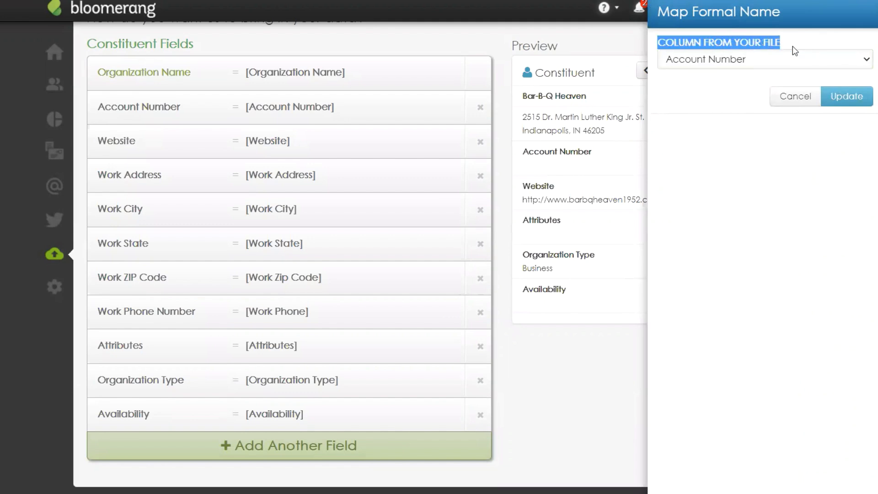
left_click(764, 63)
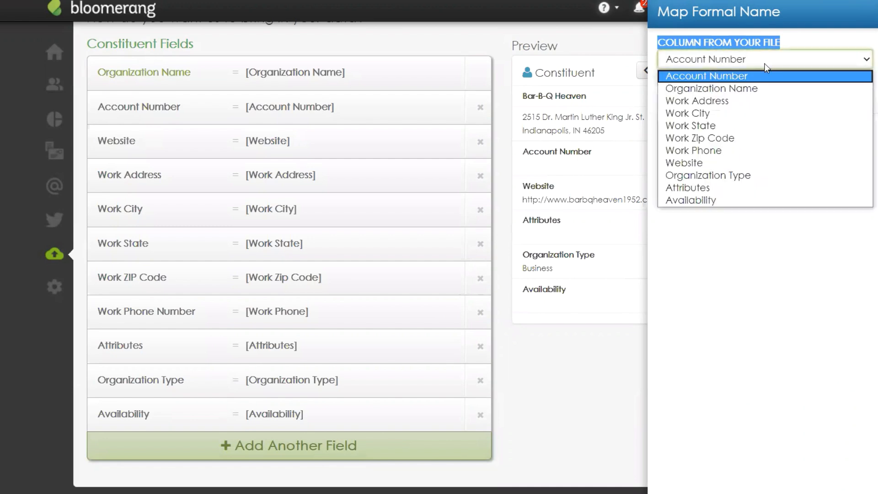
left_click(770, 89)
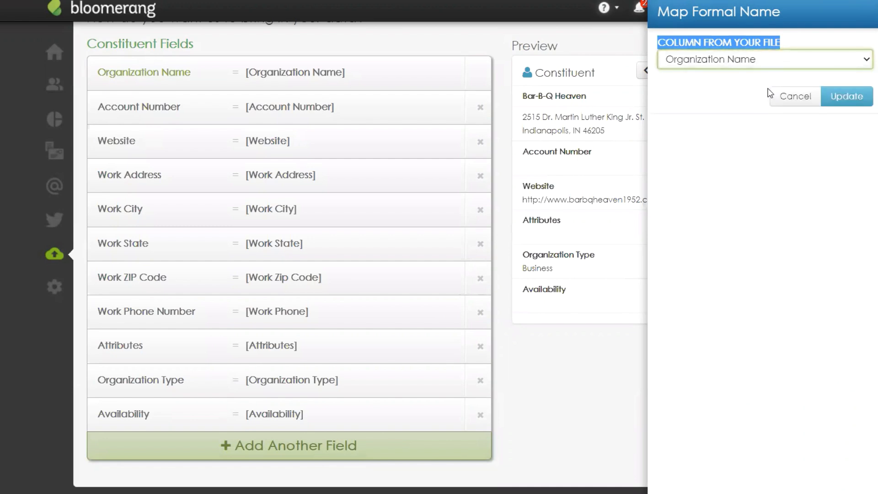
left_click(842, 97)
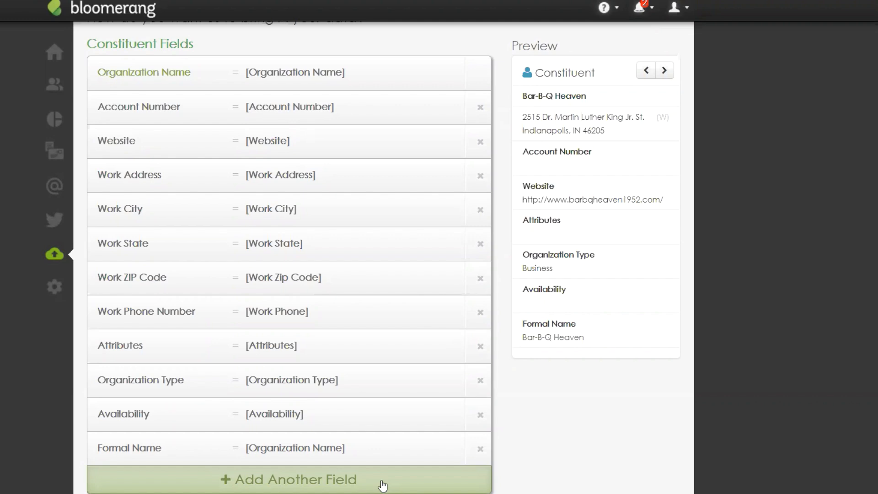
left_click(480, 449)
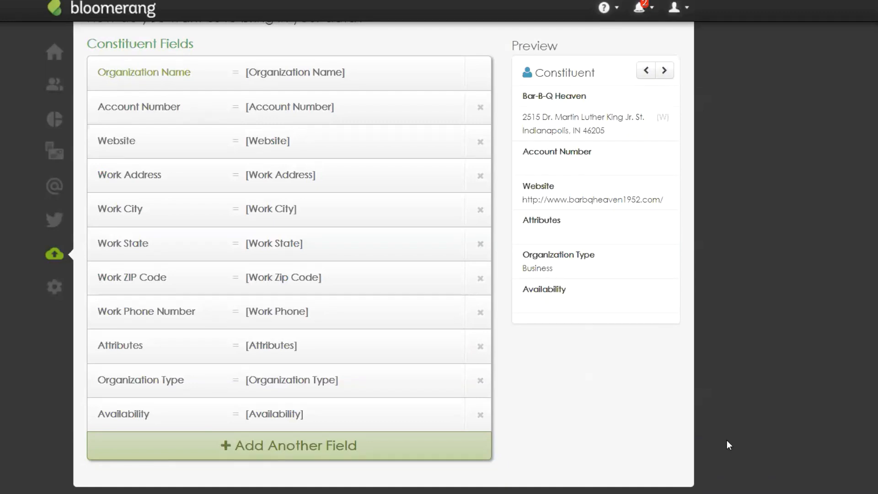
Page through the constituent previews to check how each restaurant's name, address and organization type will be imported.
scroll(730, 440, "up", 3)
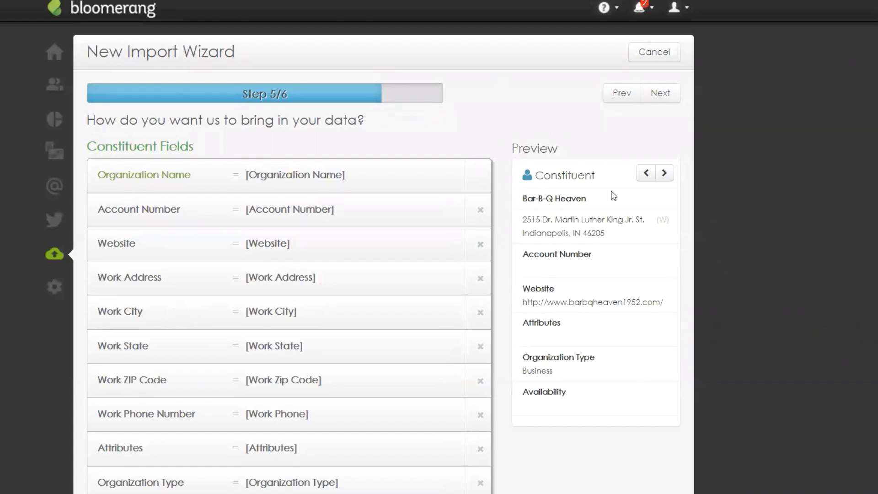
left_click_drag(596, 179, 537, 175)
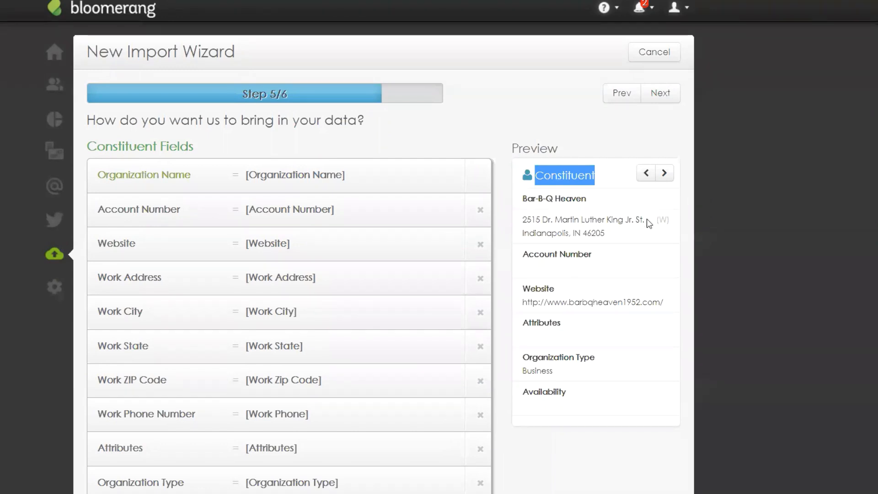
left_click(599, 206)
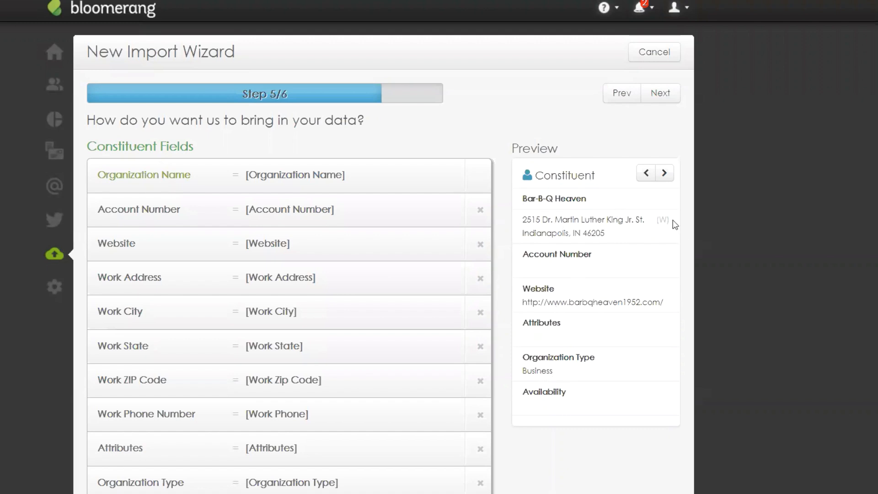
left_click(664, 172)
left_click(666, 174)
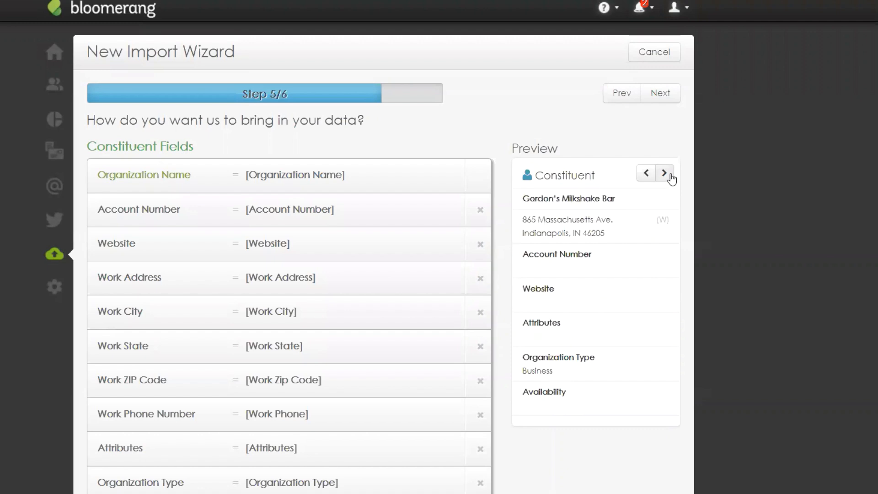
left_click(665, 173)
left_click(666, 173)
left_click(666, 174)
left_click(665, 174)
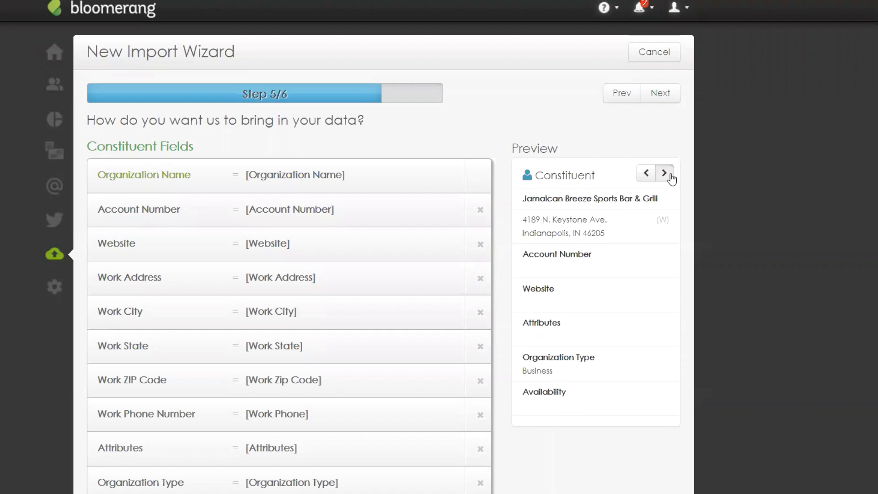
left_click(665, 173)
left_click(666, 173)
left_click(671, 176)
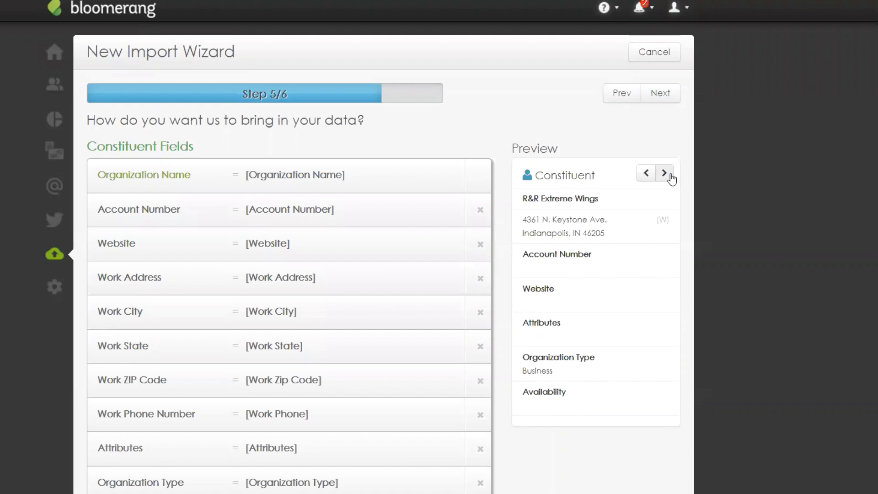
left_click(670, 176)
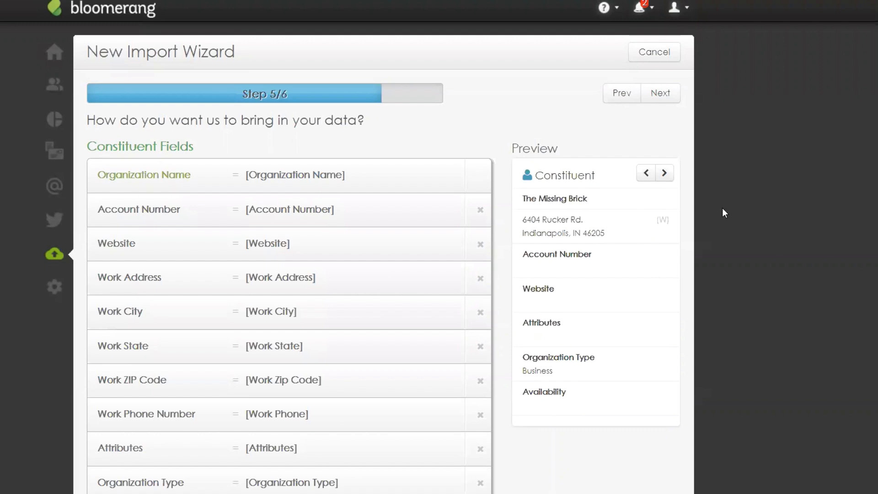
Accept the field mapping and review how many constituents the import will add and update.
left_click(672, 96)
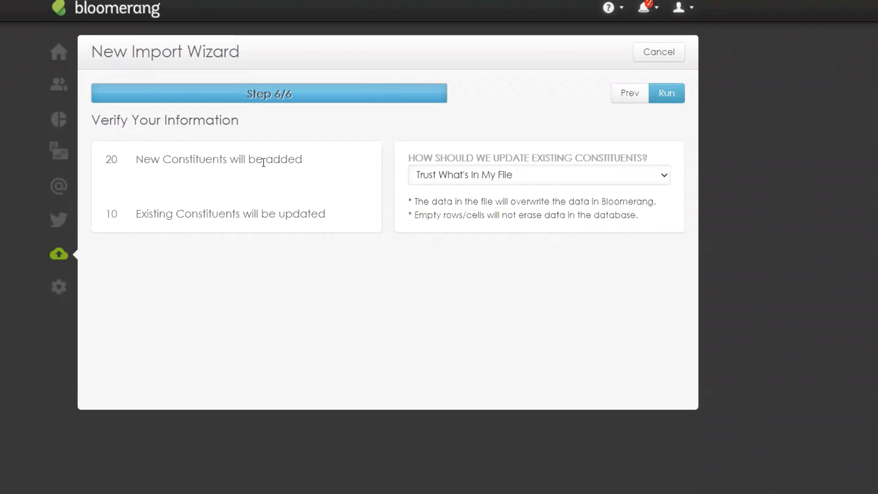
left_click_drag(302, 161, 108, 163)
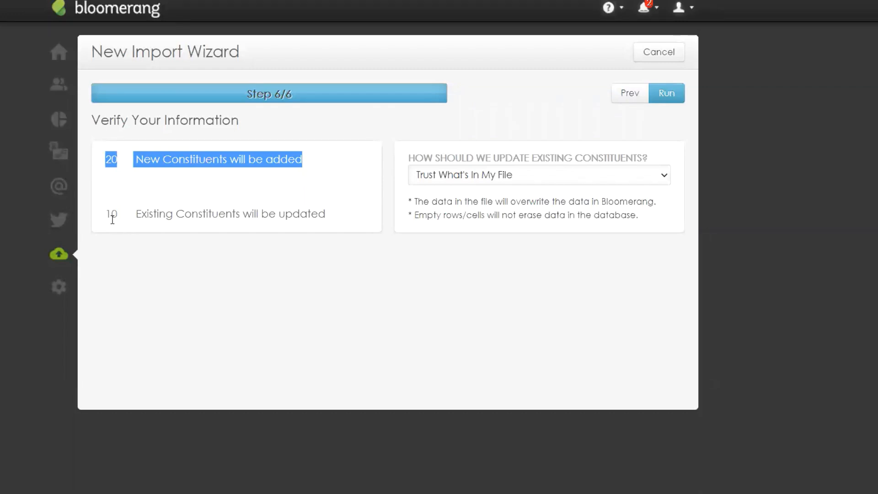
left_click_drag(108, 214, 333, 221)
left_click(338, 255)
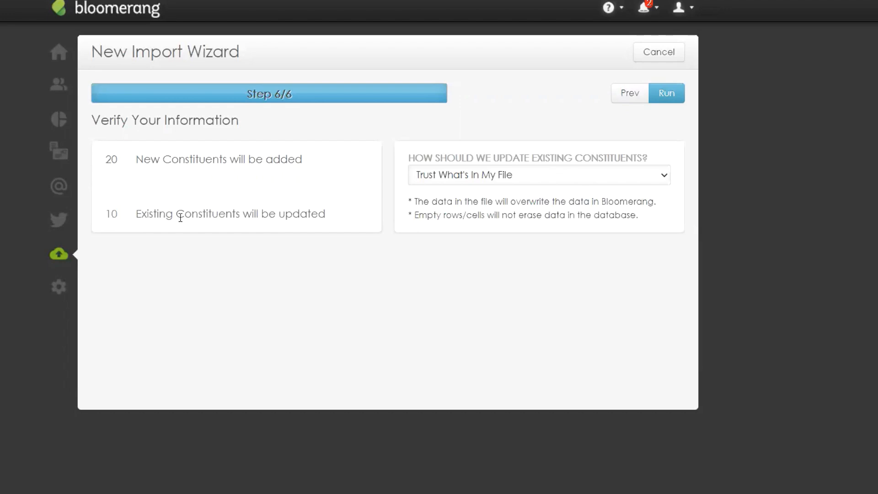
Check the existing constituents to update against the account number rows below the restaurants in the New Org sheet.
left_click_drag(135, 215, 240, 218)
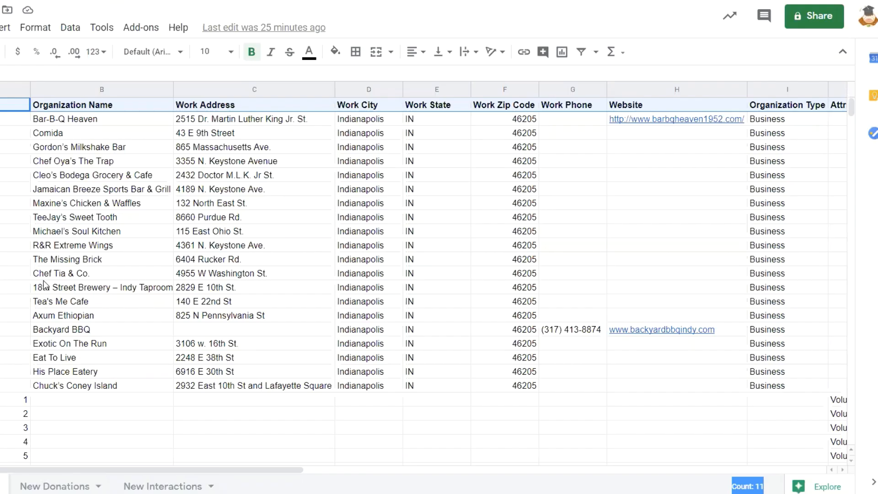
scroll(439, 293, "down", 1)
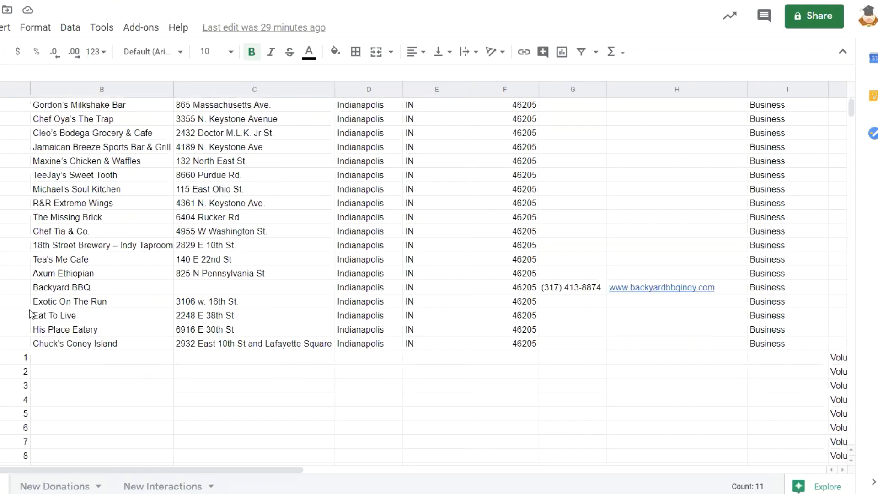
left_click_drag(21, 259, 23, 386)
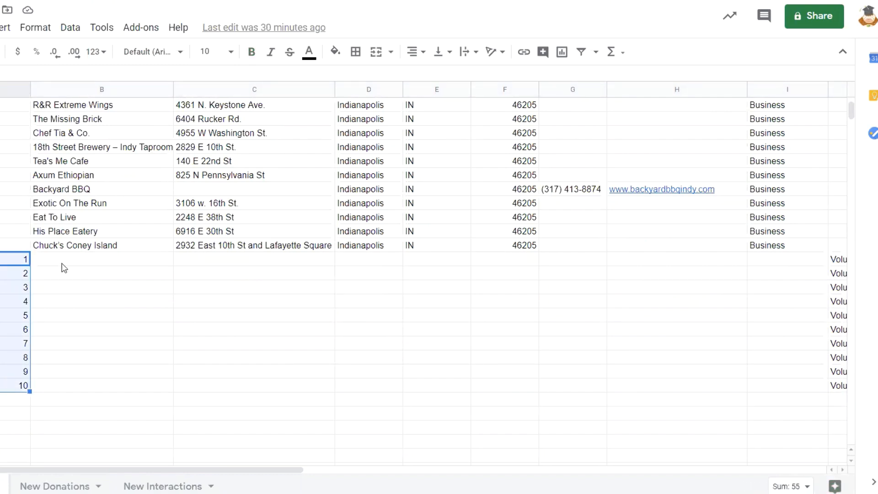
left_click_drag(62, 265, 677, 390)
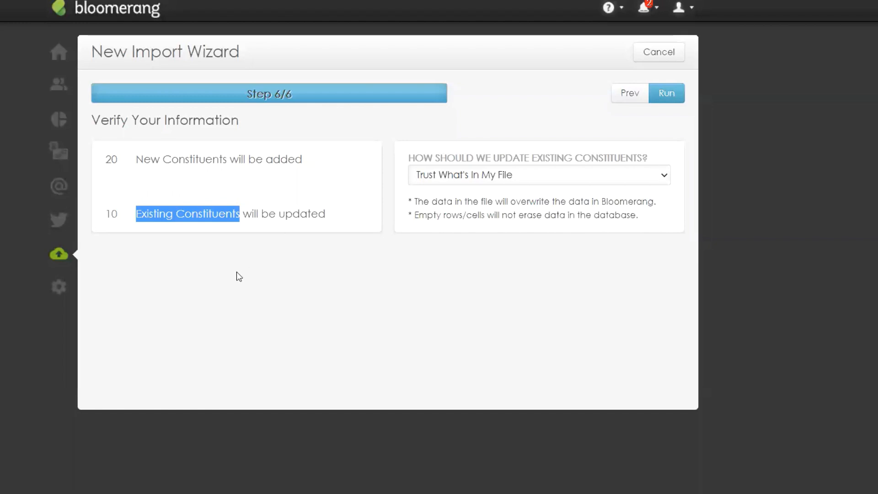
Back in Bloomerang, examine the options for how existing constituents should be updated, leaving Trust What's In My File selected.
left_click(236, 272)
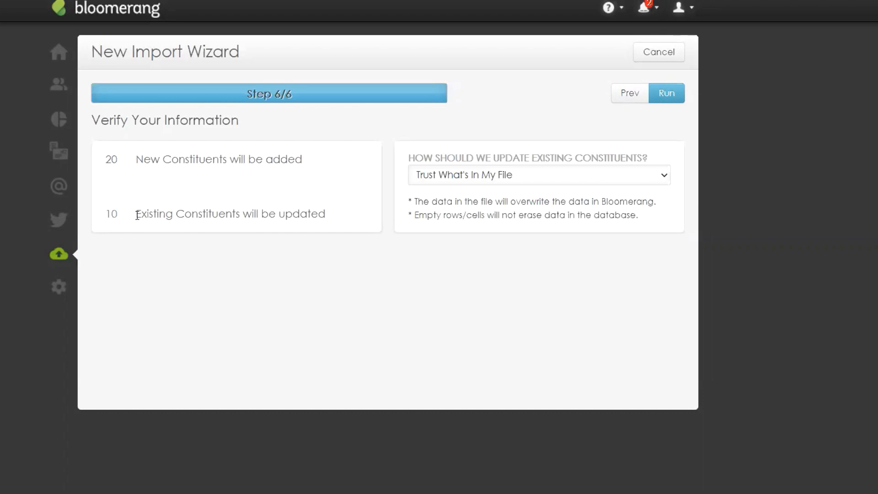
left_click_drag(138, 215, 240, 214)
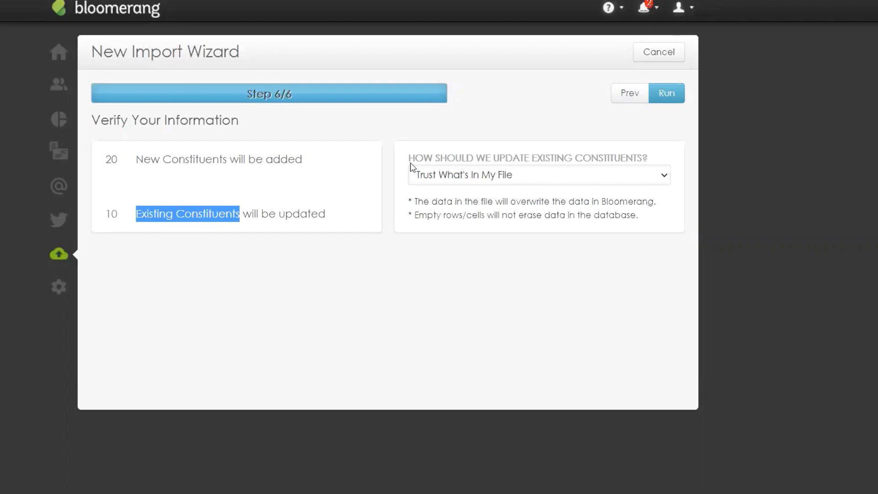
left_click(665, 178)
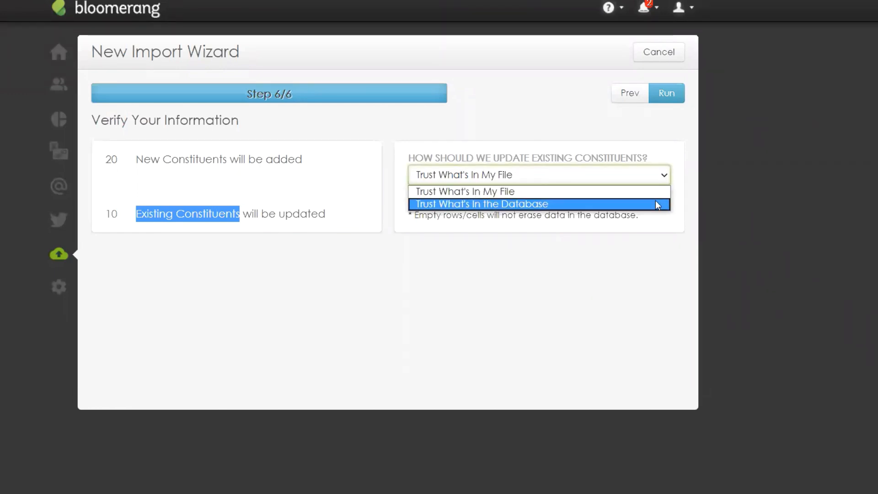
left_click(725, 204)
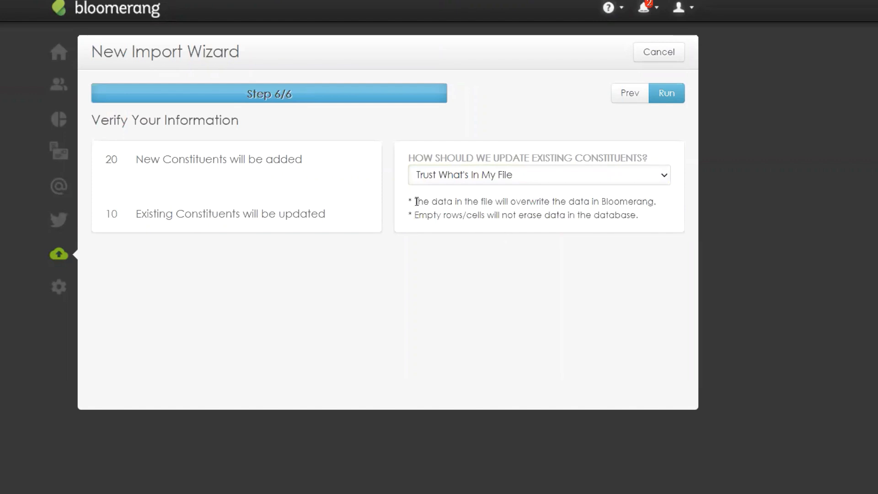
Compare the overwrite note with the account number, Attributes and Availability columns for the volunteer rows in the New Org Google Sheet.
left_click_drag(414, 202, 666, 199)
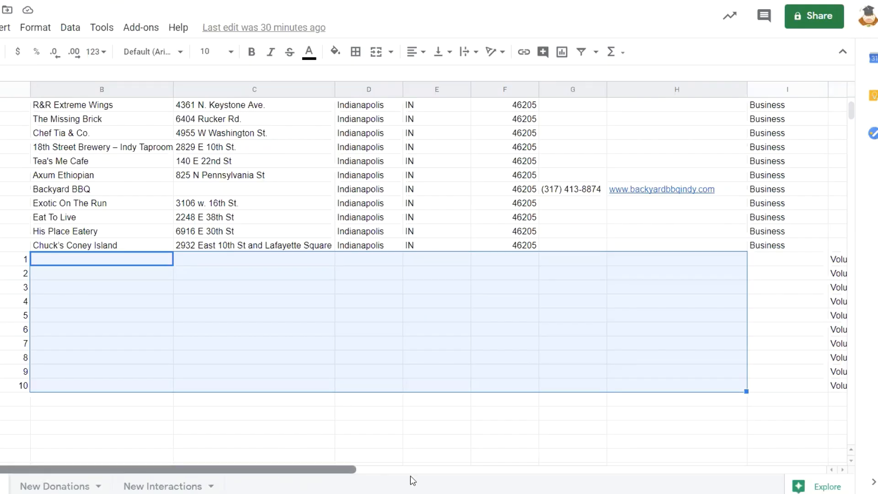
scroll(414, 480, "right", 8)
scroll(418, 296, "up", 3)
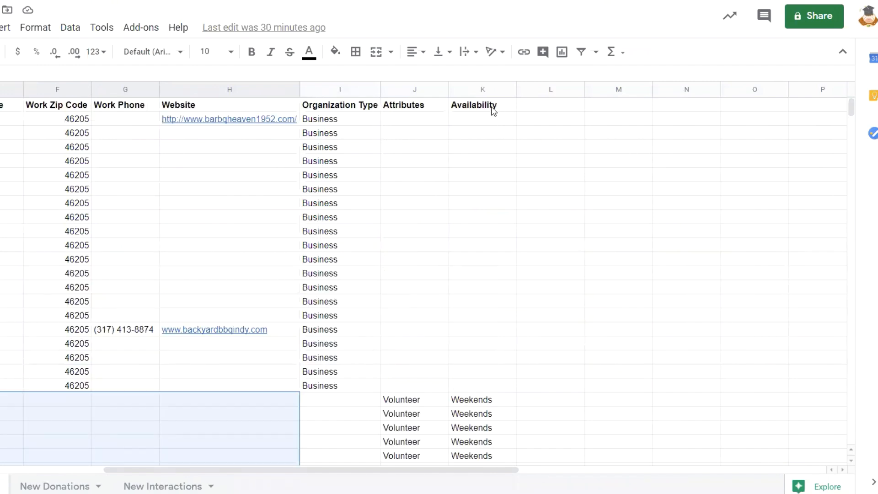
left_click(493, 111)
scroll(426, 331, "down", 5)
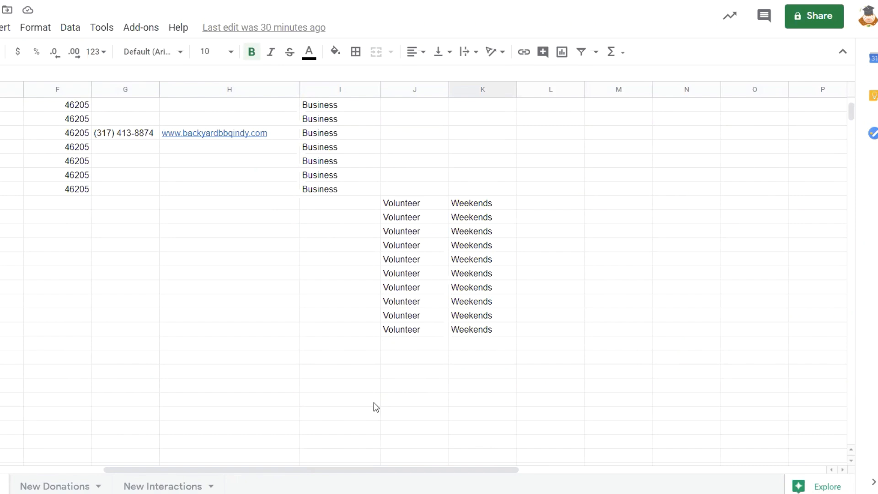
left_click_drag(397, 473, 181, 480)
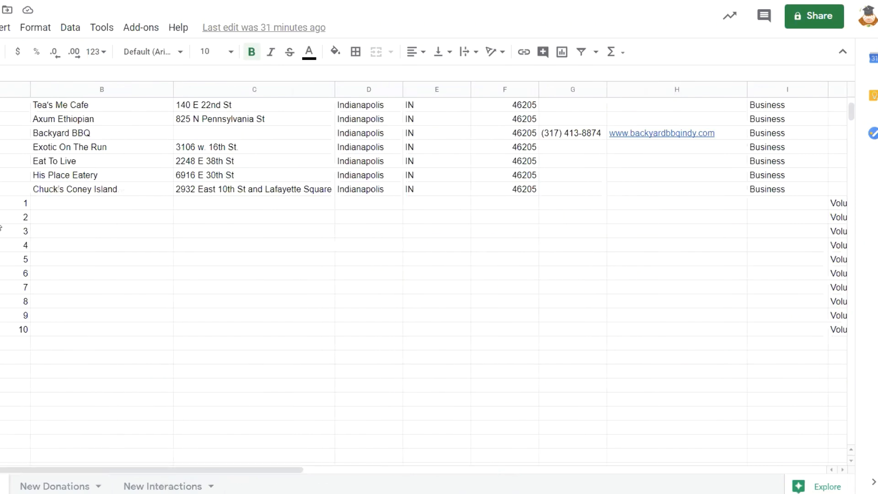
left_click_drag(15, 203, 15, 329)
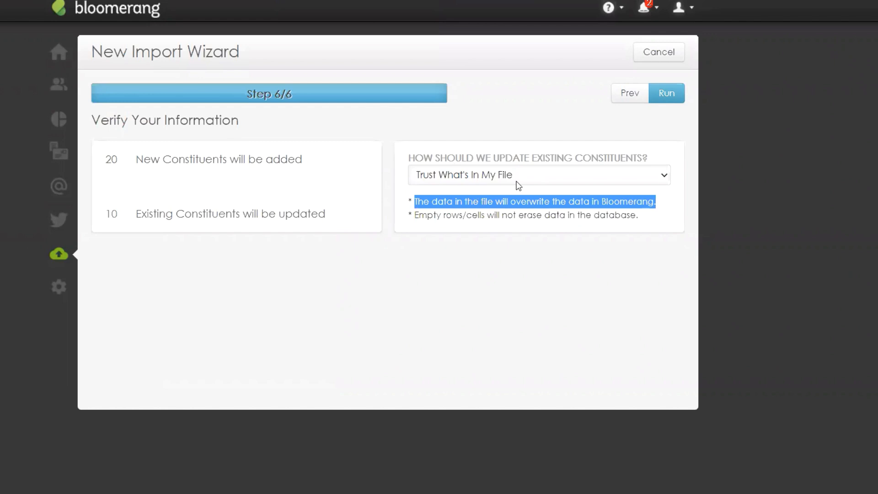
left_click(645, 303)
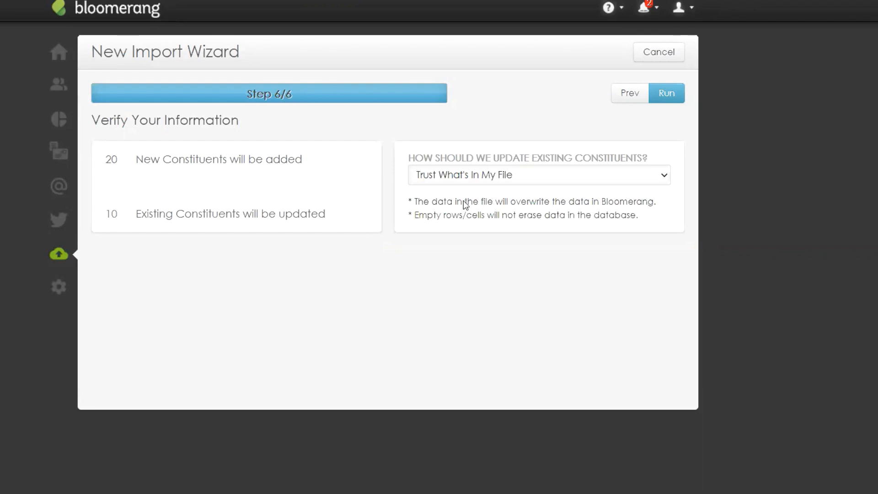
Set existing constituents to update by Trust What's In the Database, and check the Organization Type column in the New Org sheet.
left_click(661, 174)
left_click(647, 204)
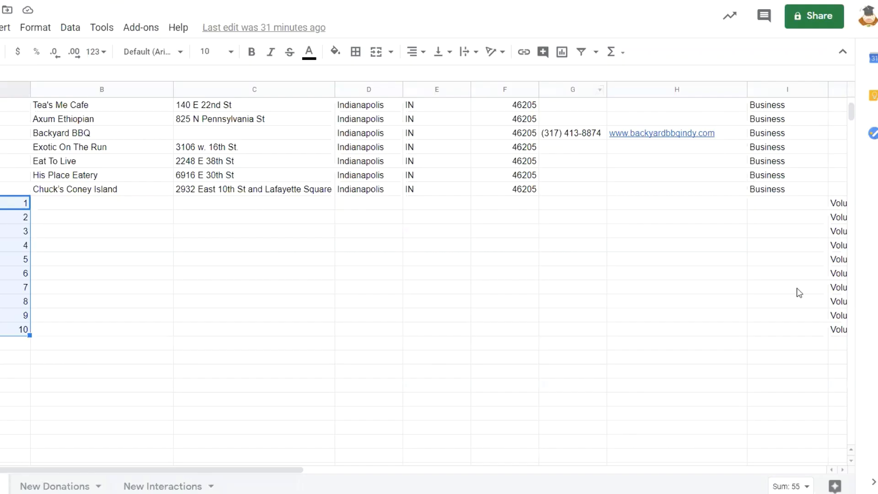
scroll(799, 297, "up", 5)
left_click(785, 89)
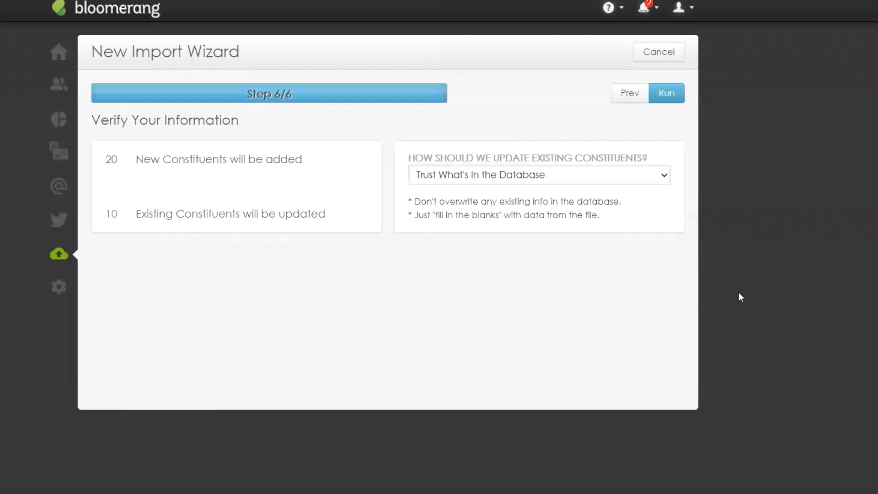
In Bloomerang, run and confirm the import, and return to the import home page.
left_click(673, 94)
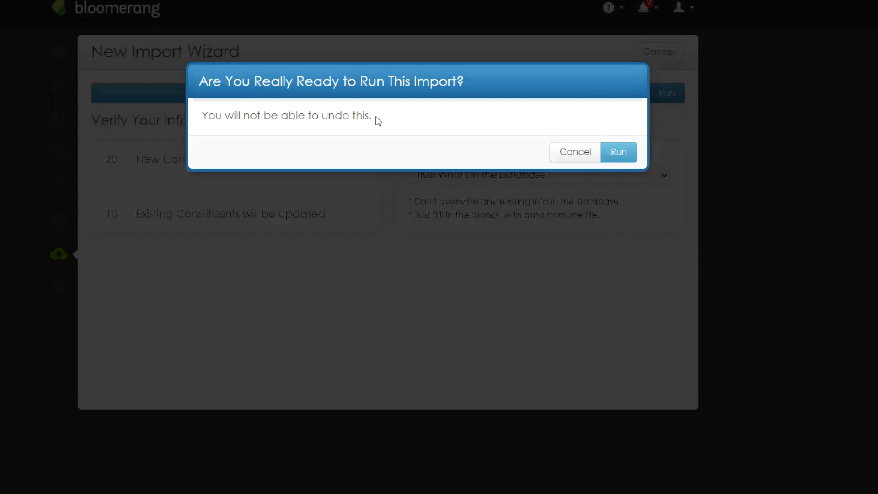
left_click_drag(377, 118, 205, 124)
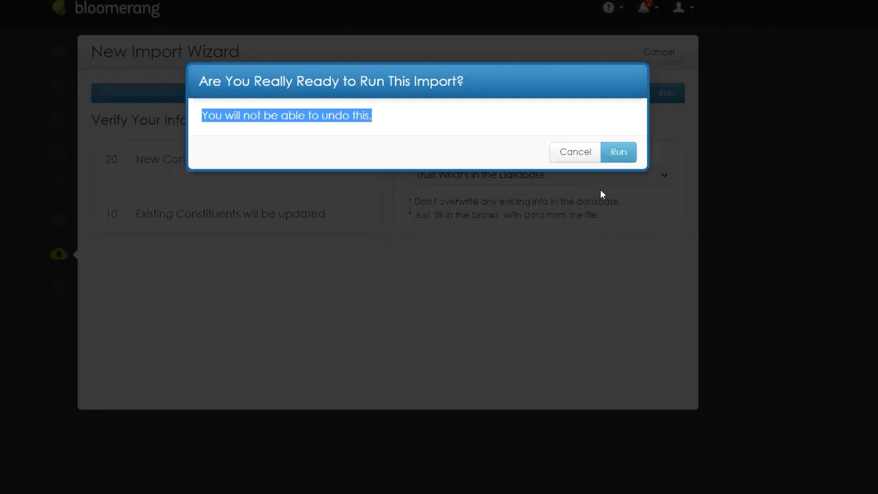
left_click(386, 111)
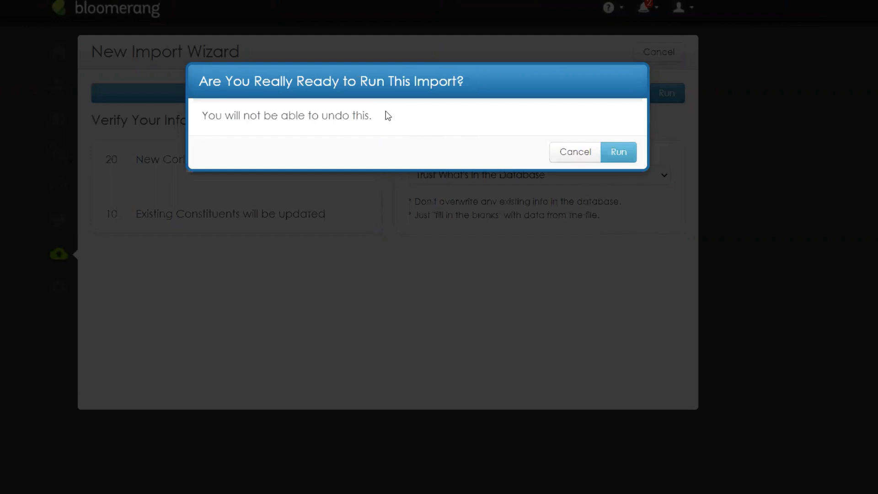
left_click(625, 155)
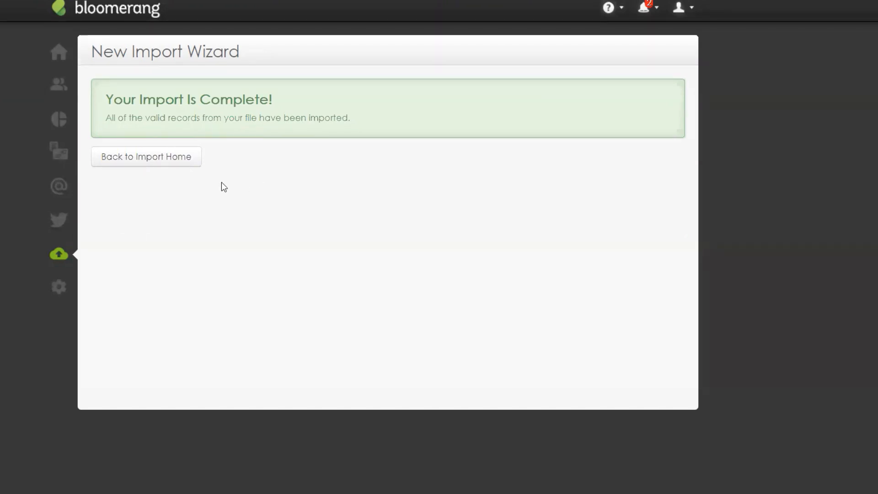
left_click(199, 164)
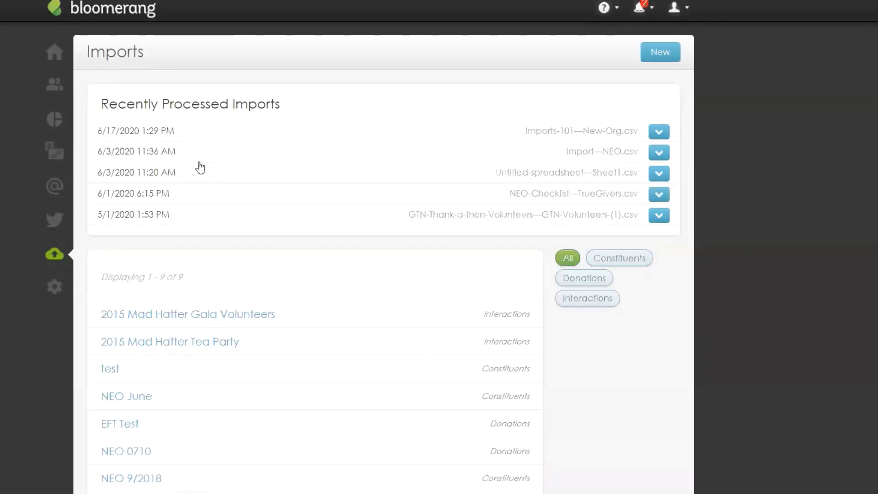
Find Imports-101---New-Org.csv among the recently processed imports and open its full details.
left_click_drag(101, 103, 285, 105)
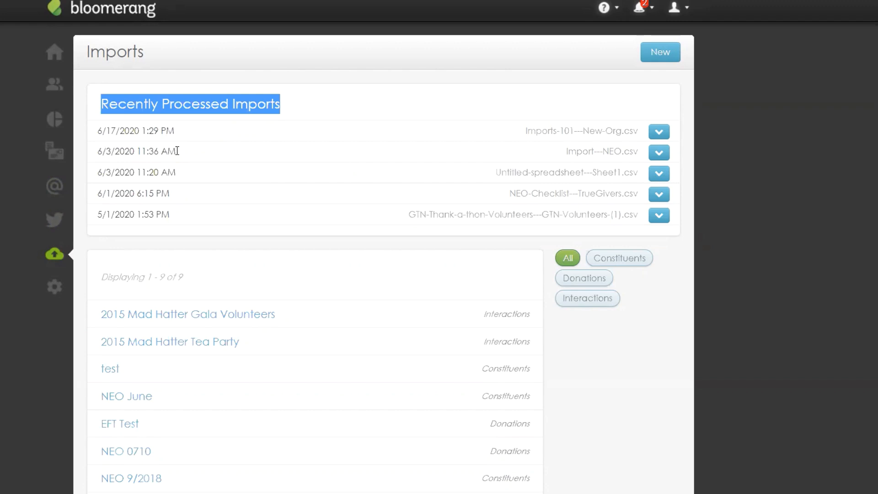
left_click_drag(99, 133, 640, 132)
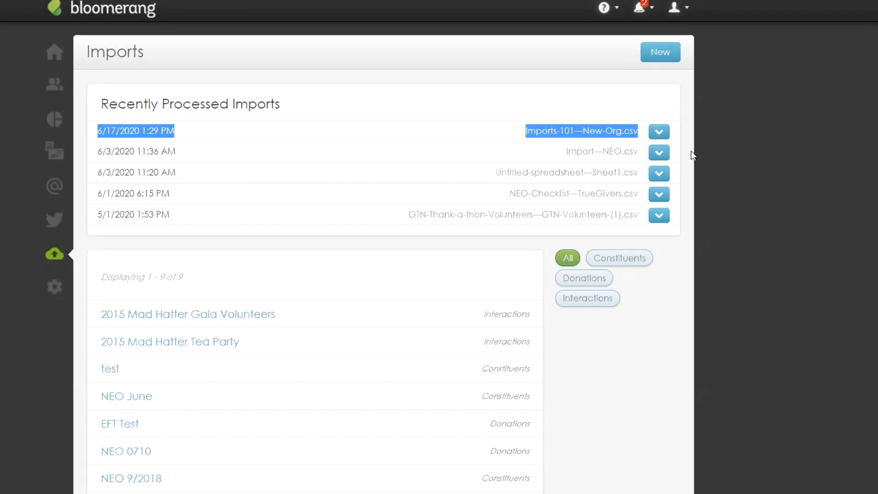
left_click(663, 138)
left_click(719, 153)
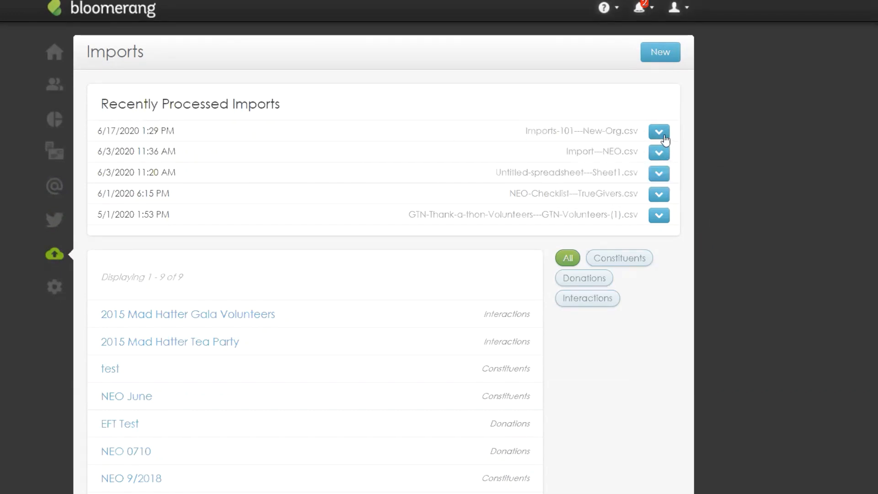
left_click(664, 137)
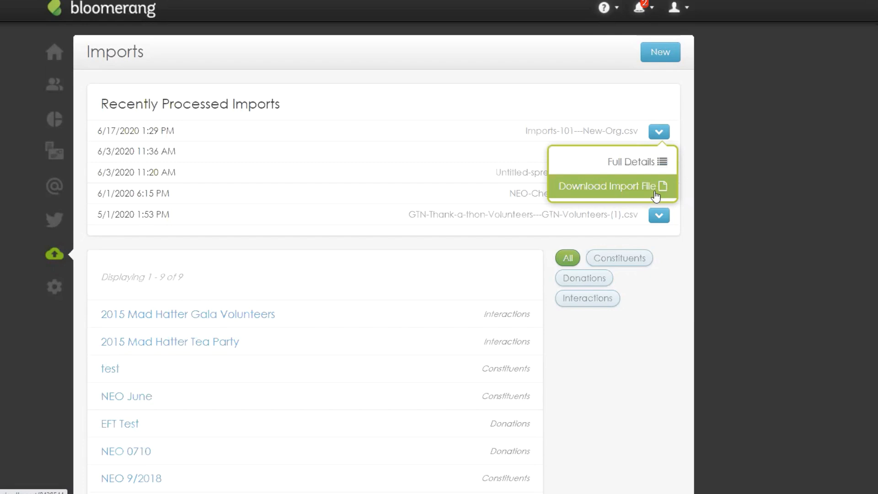
left_click(628, 165)
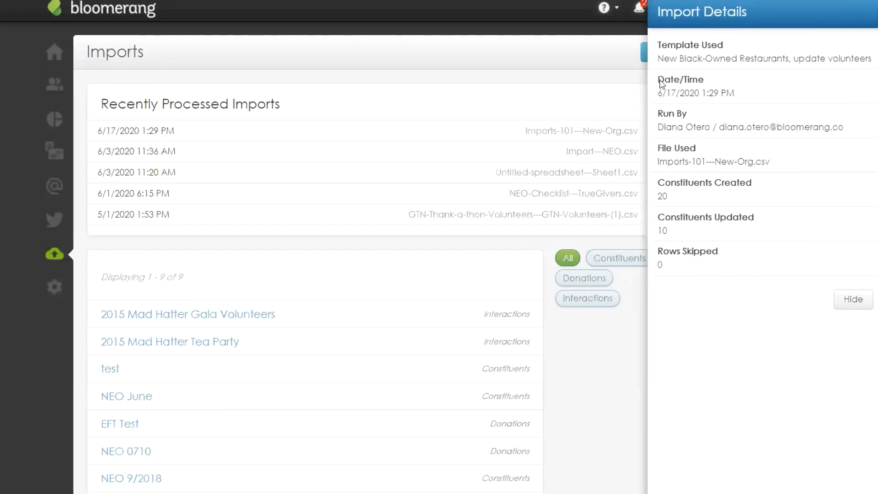
Review the import's template, date, runner, file and the created, updated and skipped counts, and close the details.
triple_click(695, 60)
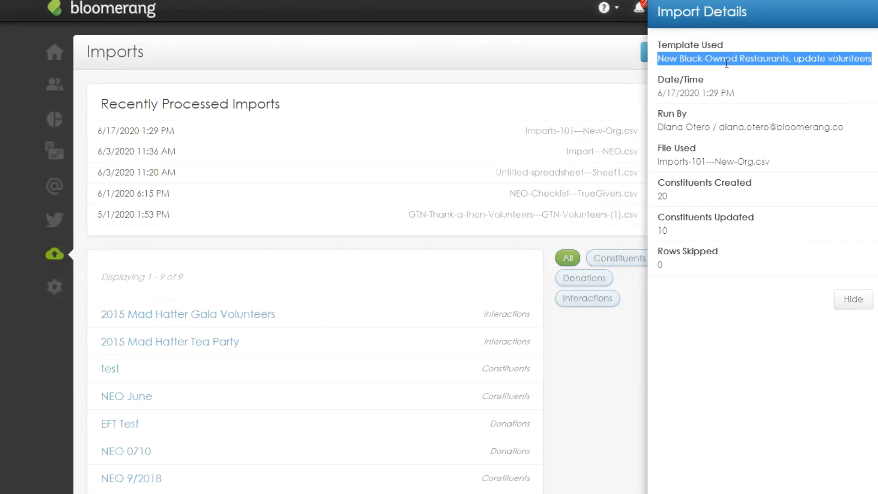
scroll(303, 351, "down", 3)
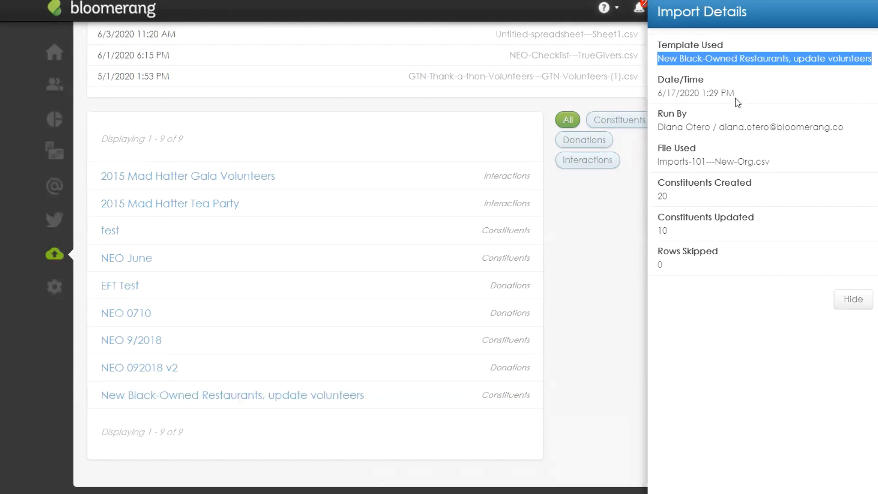
left_click_drag(738, 95, 658, 94)
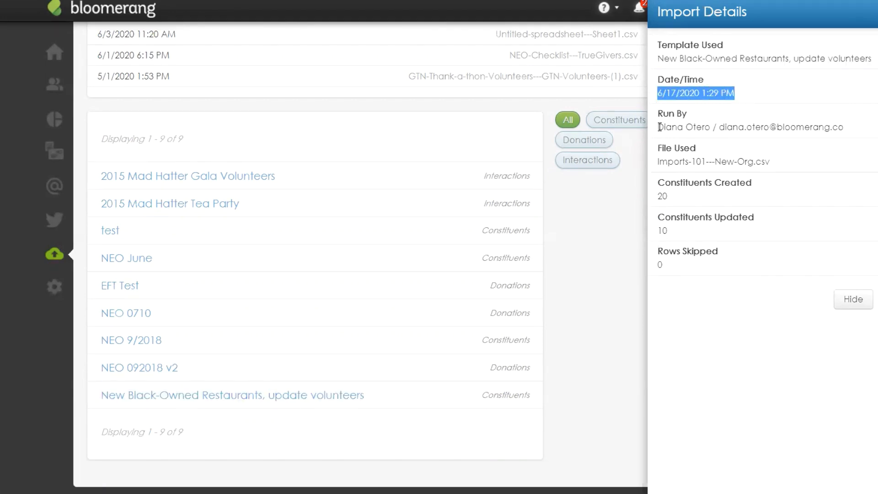
left_click_drag(657, 127, 855, 141)
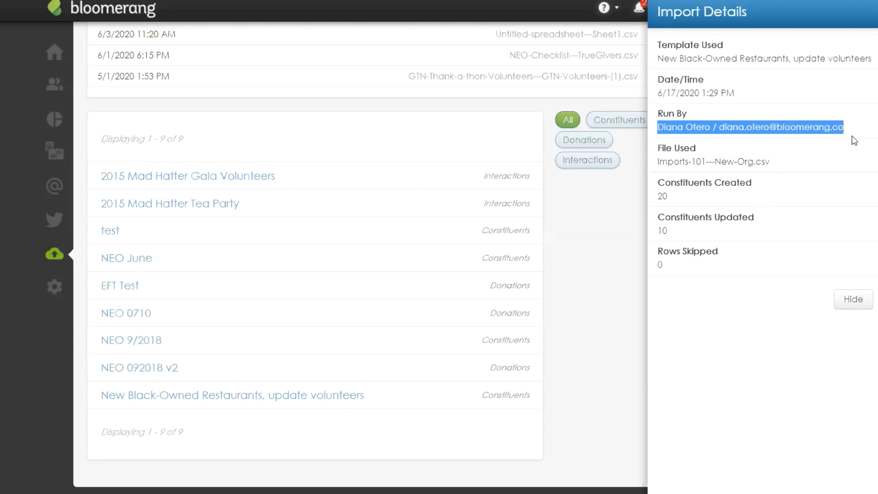
left_click_drag(770, 162, 676, 202)
left_click(667, 231)
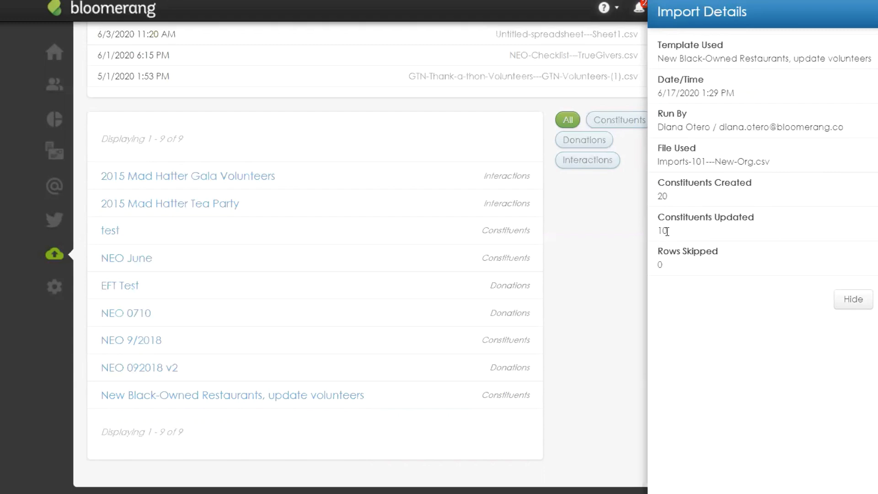
left_click_drag(668, 232, 672, 231)
left_click(672, 231)
left_click_drag(668, 233, 657, 236)
left_click_drag(670, 270, 661, 271)
left_click(853, 301)
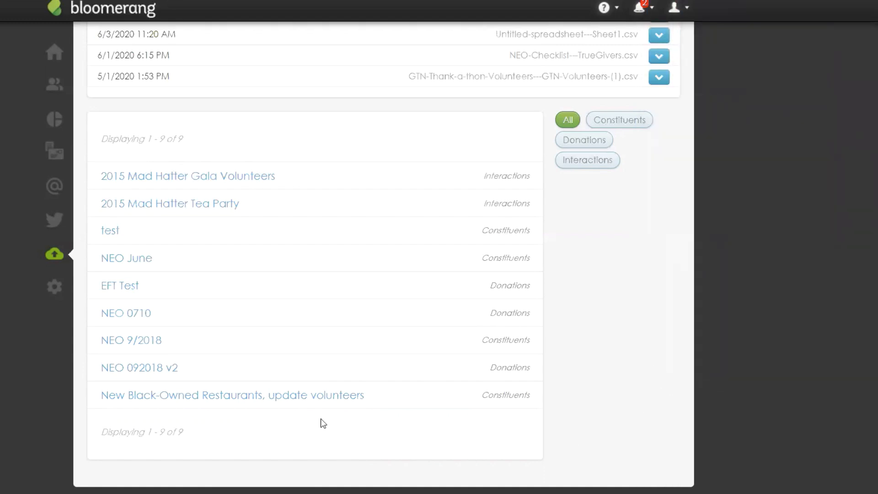
Open the saved import template New Black-Owned Restaurants, update volunteers and review its type, account type and column mappings.
left_click(354, 396)
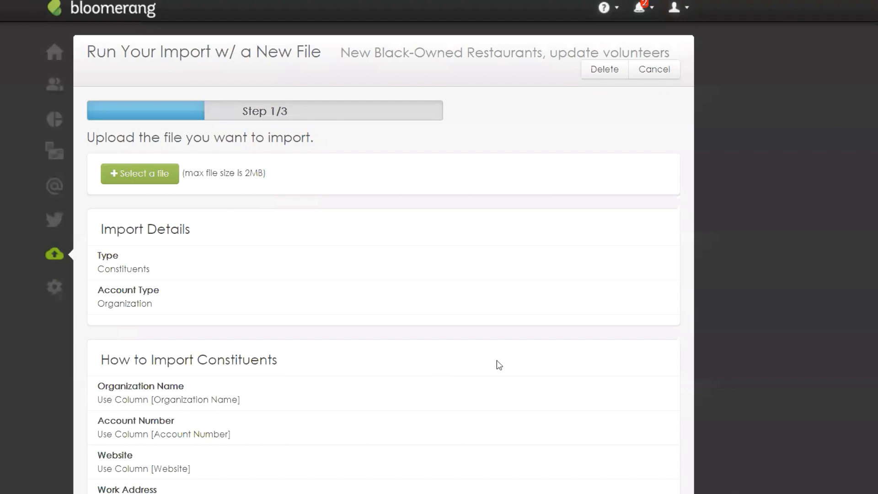
scroll(496, 364, "down", 3)
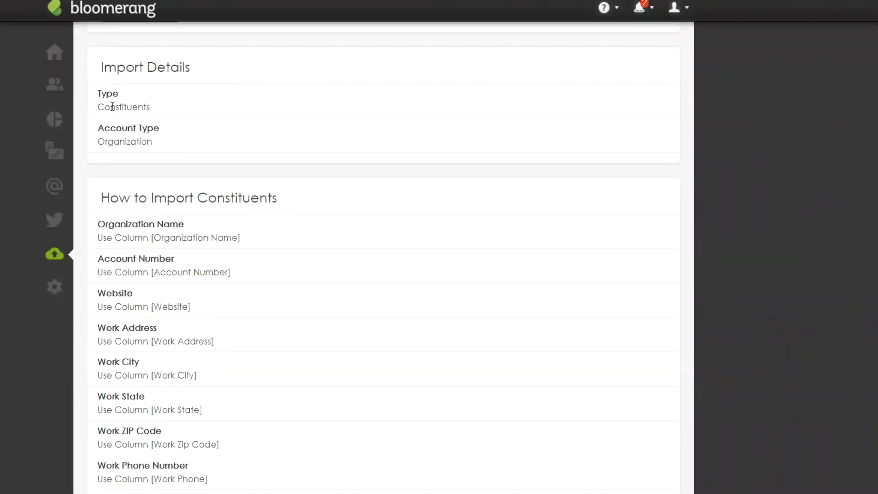
left_click_drag(98, 107, 150, 108)
left_click_drag(98, 141, 164, 144)
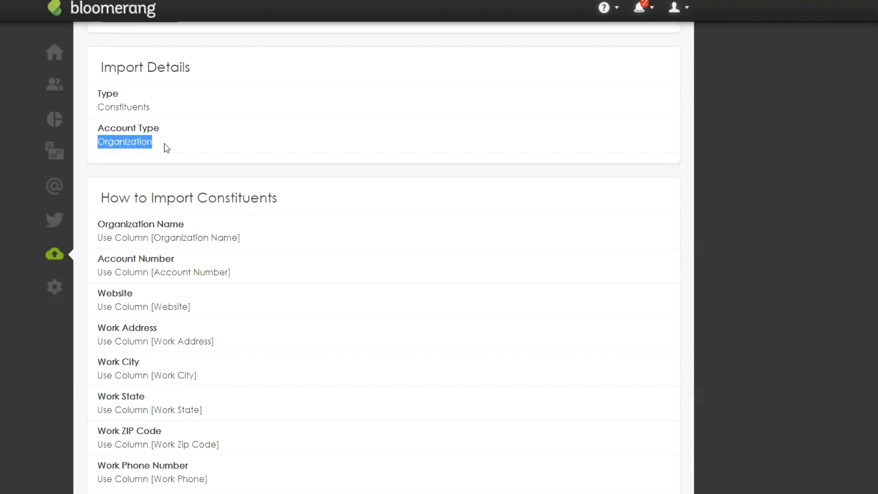
scroll(292, 287, "down", 2)
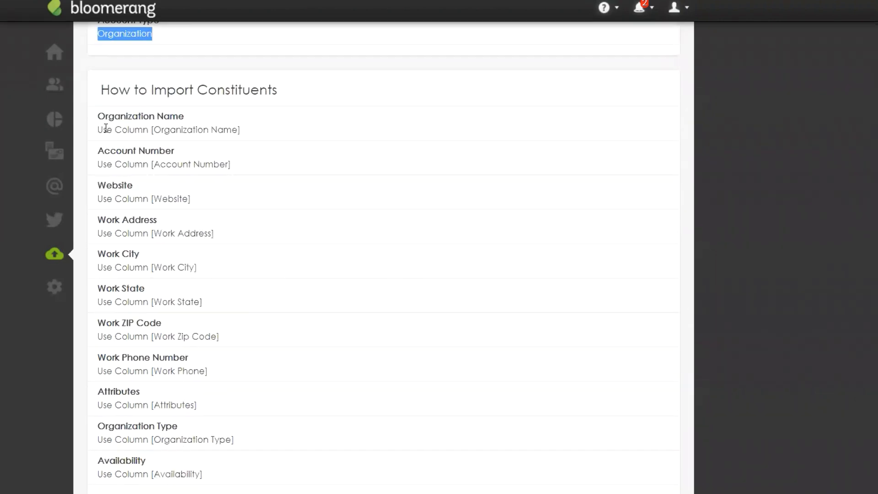
left_click_drag(99, 121, 236, 481)
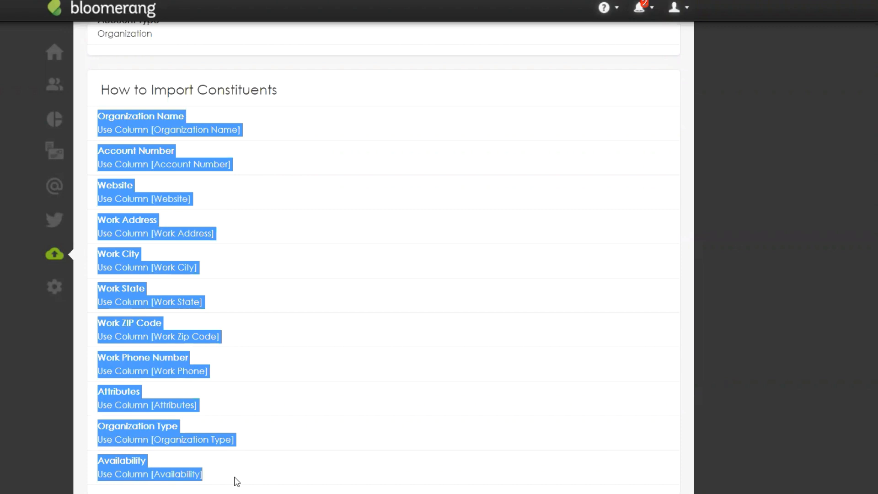
scroll(246, 456, "down", 1)
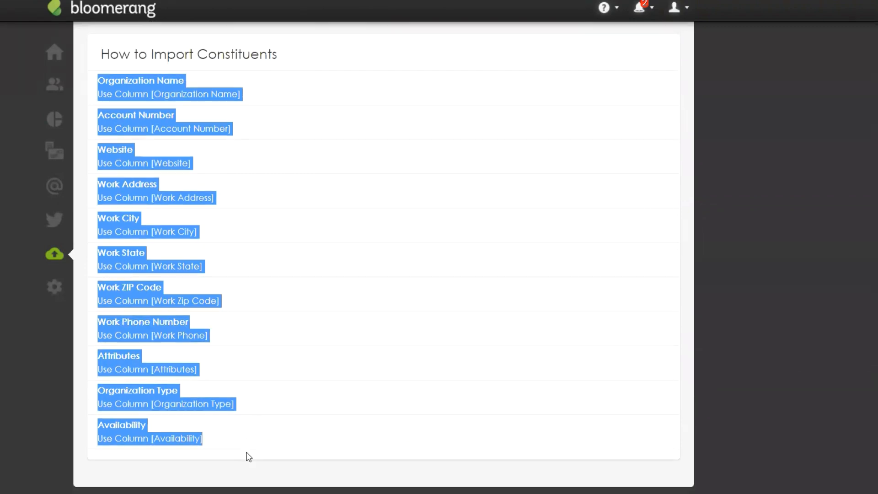
left_click(257, 432)
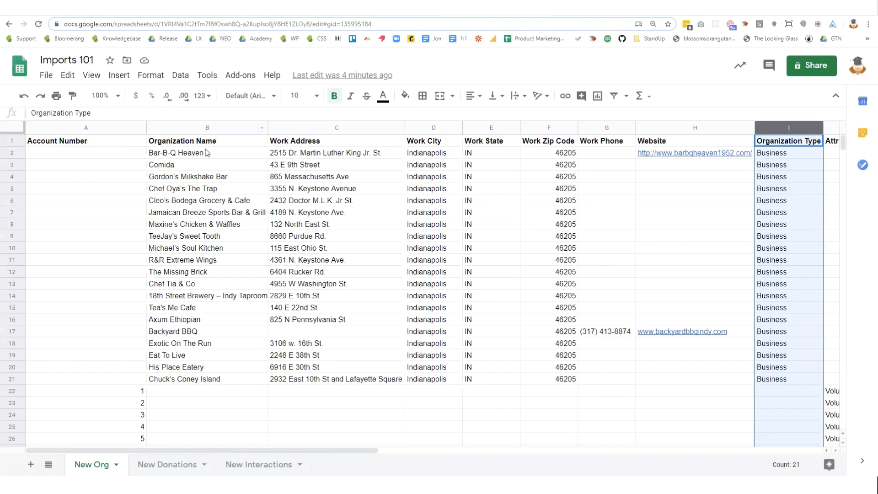
Pick the restaurant Comida from the New Org sheet and search for it among the Bloomerang constituents.
left_click(192, 167)
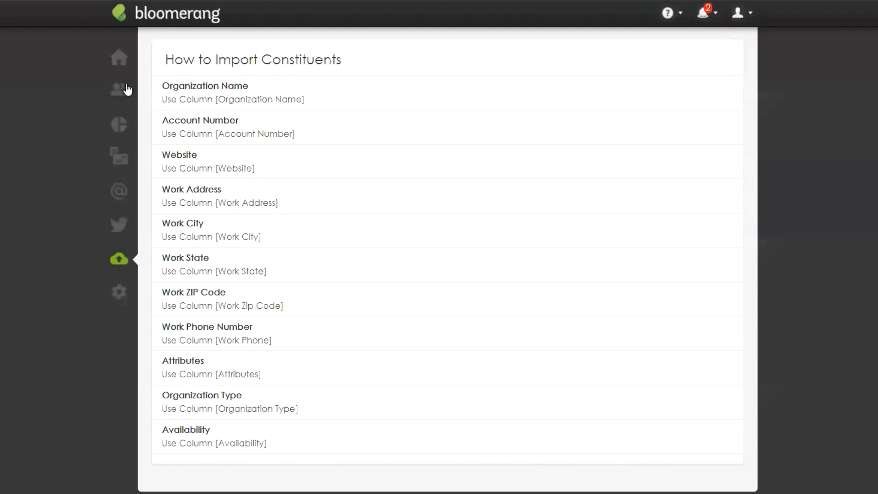
left_click(125, 89)
type("com")
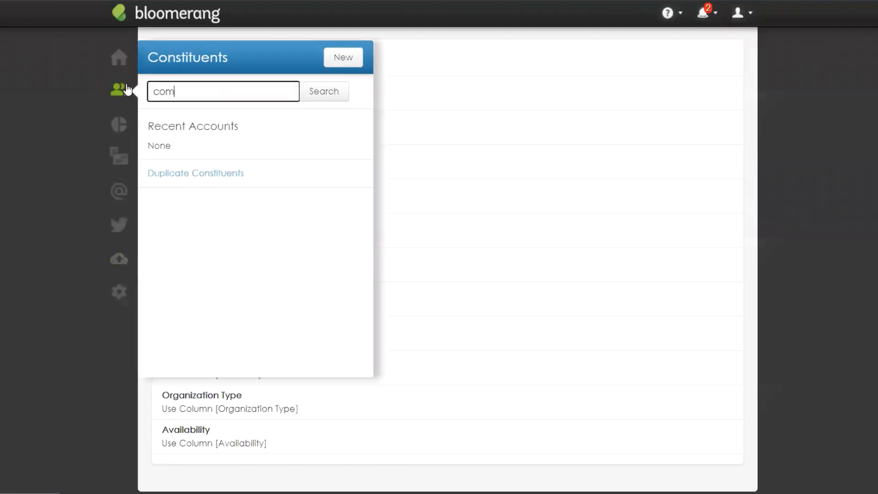
type("ida")
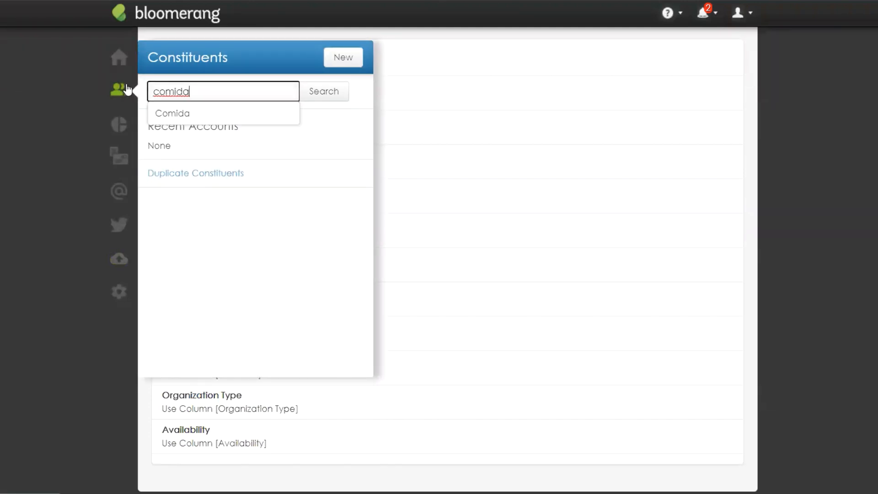
left_click(179, 118)
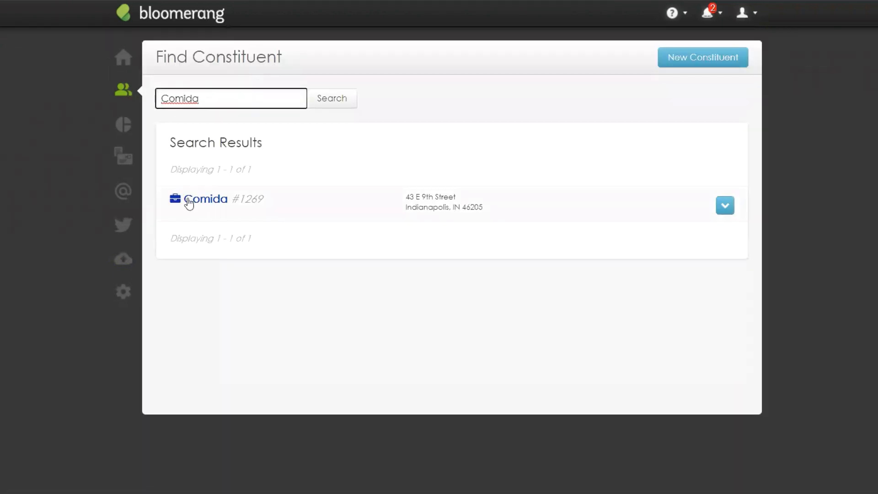
Open the Comida constituent record and check its address and, in the profile, its Organization Type.
left_click(189, 203)
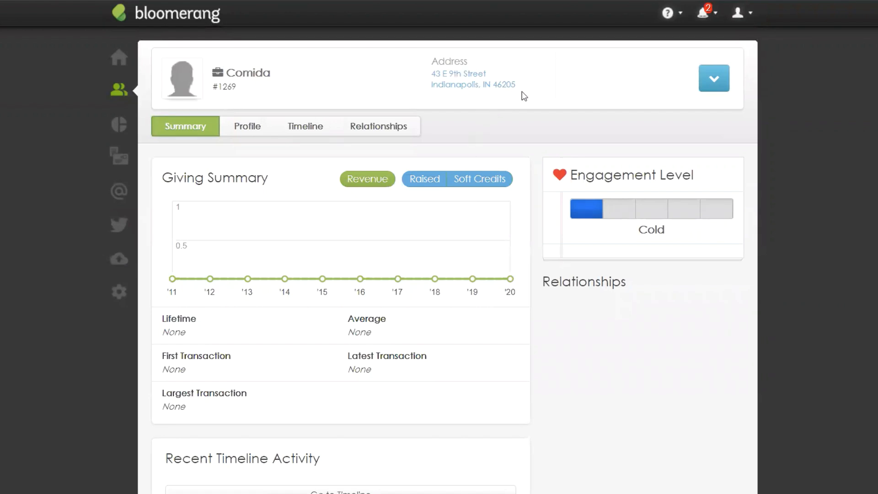
left_click_drag(522, 89, 432, 72)
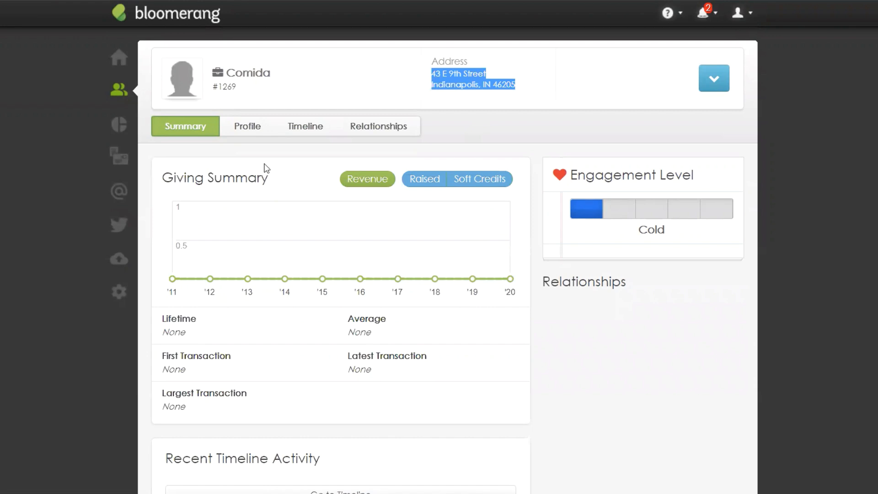
left_click(255, 138)
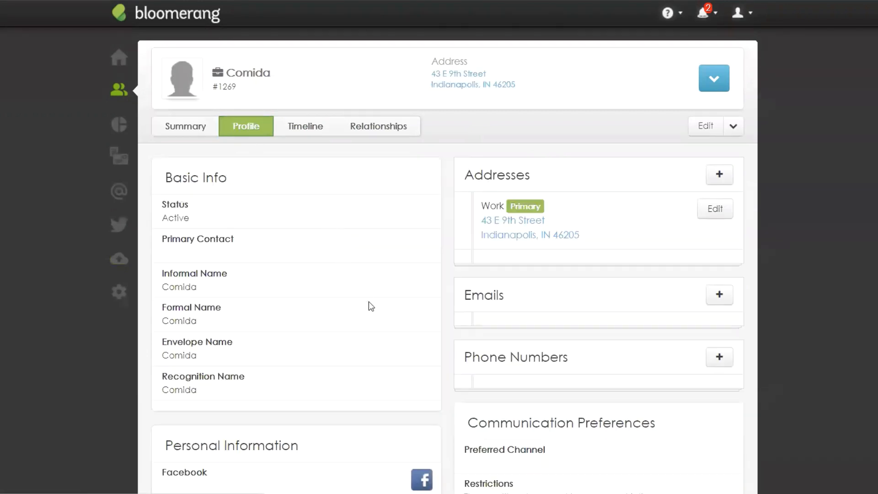
scroll(369, 297, "down", 3)
scroll(369, 293, "down", 7)
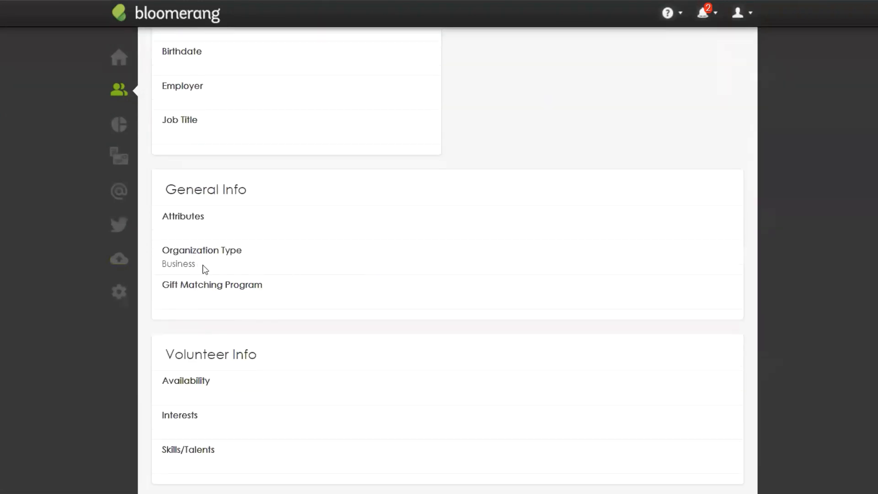
left_click_drag(203, 266, 151, 265)
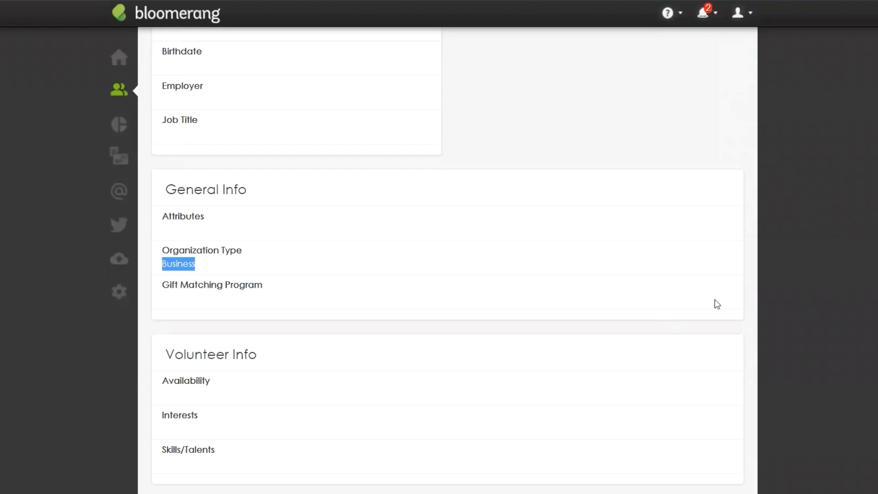
scroll(840, 225, "down", 1)
scroll(841, 229, "down", 15)
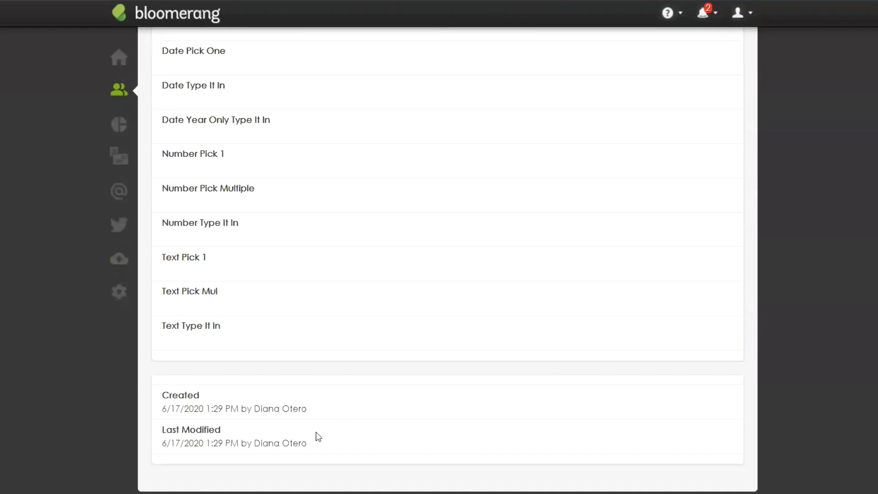
left_click_drag(311, 414, 164, 420)
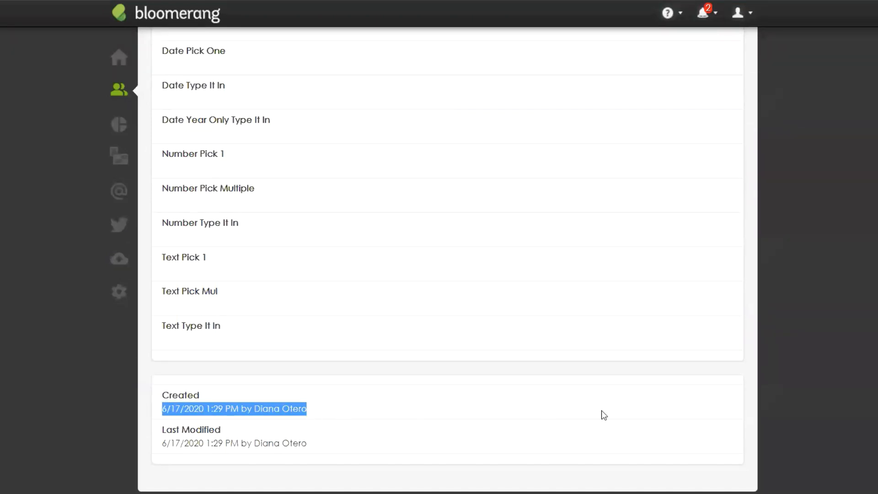
scroll(813, 432, "up", 15)
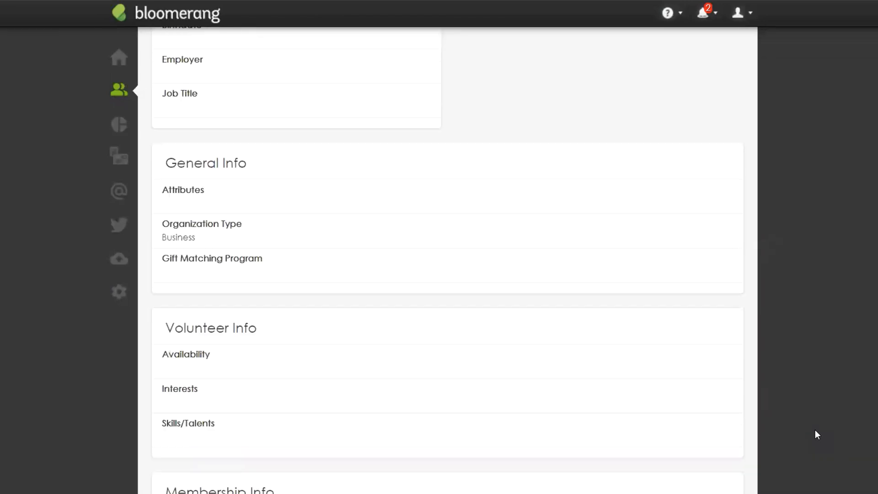
scroll(818, 434, "up", 8)
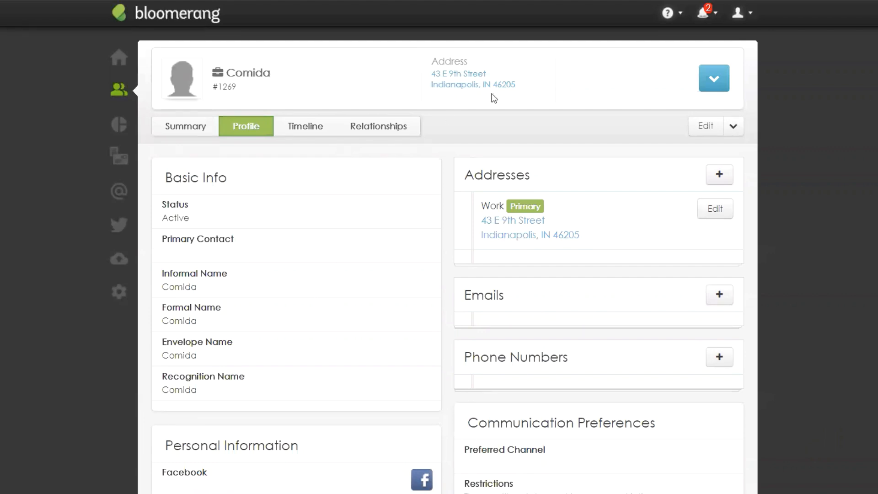
scroll(319, 374, "down", 1)
scroll(319, 375, "down", 8)
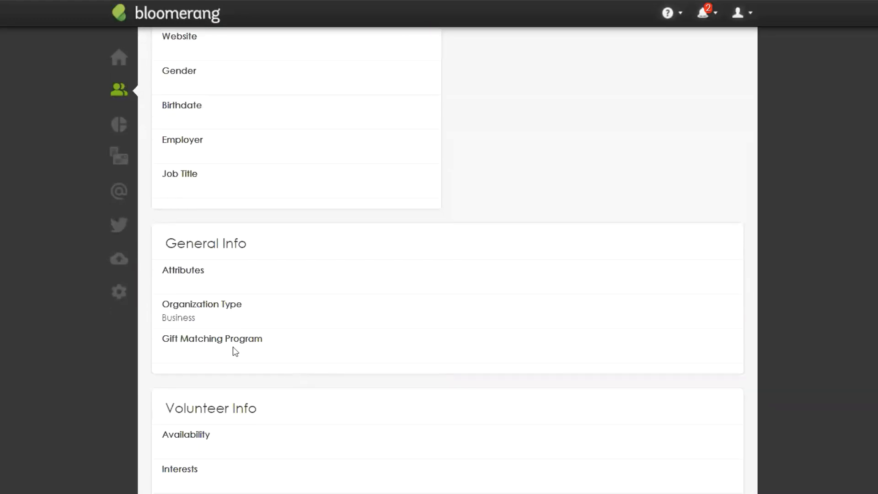
left_click_drag(199, 320, 162, 318)
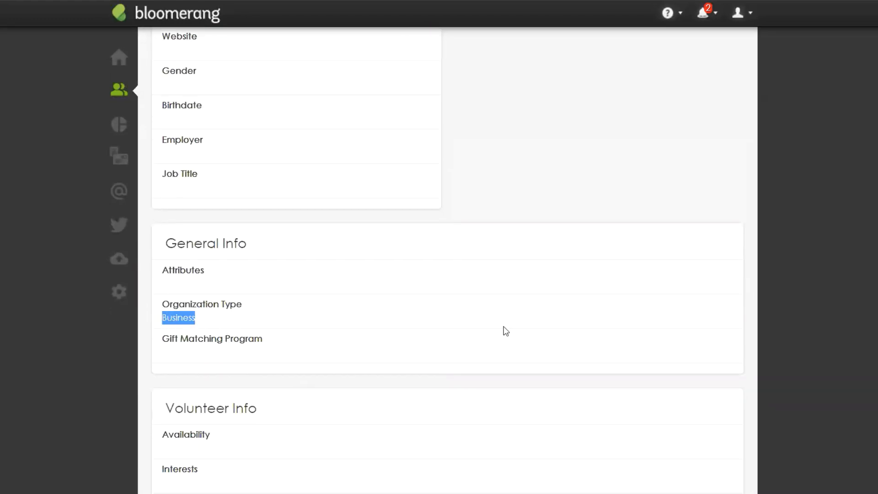
Switch to the Imports 101 Google Sheet and review the volunteer rows' account numbers, Attributes and Availability on New Org.
left_click(495, 11)
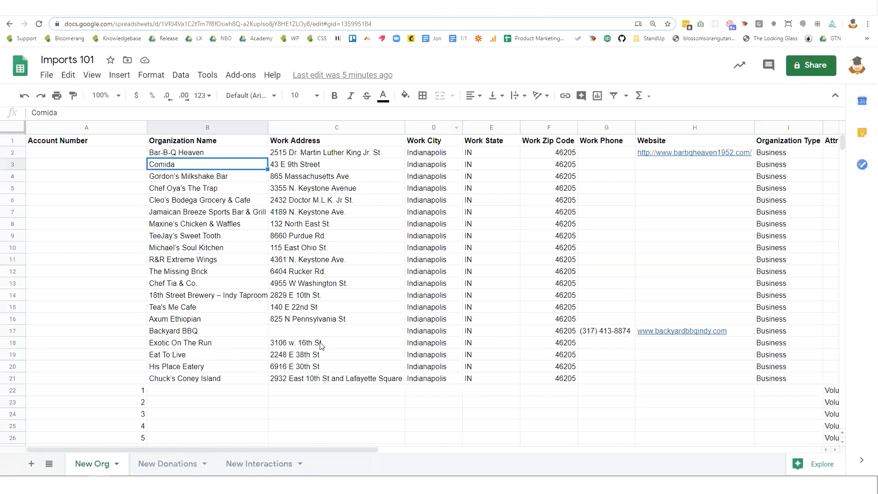
scroll(321, 346, "down", 5)
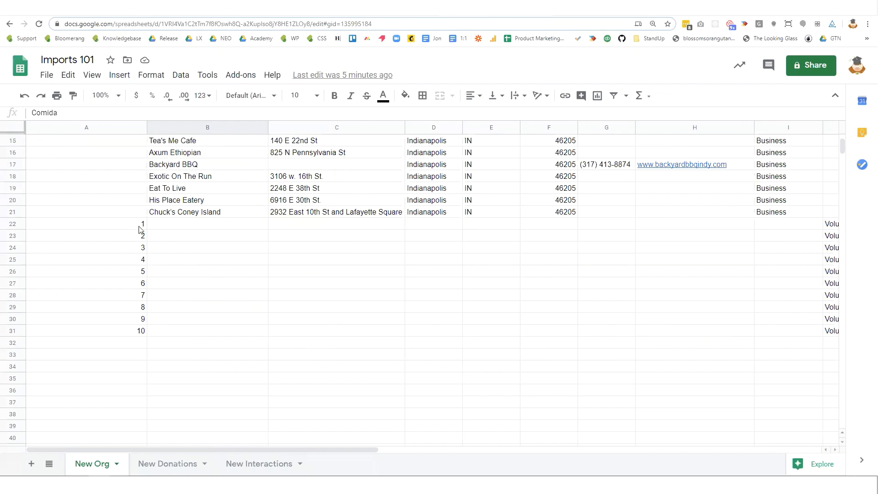
left_click(140, 227)
left_click(115, 331)
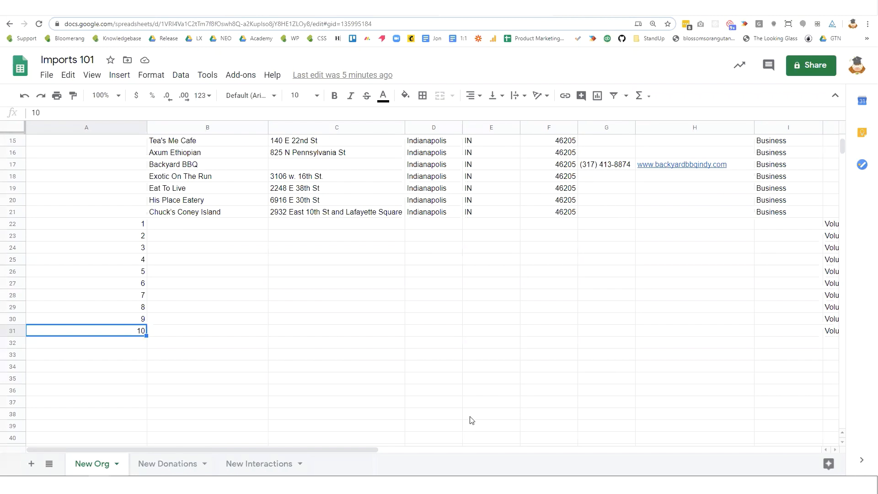
left_click_drag(367, 450, 569, 445)
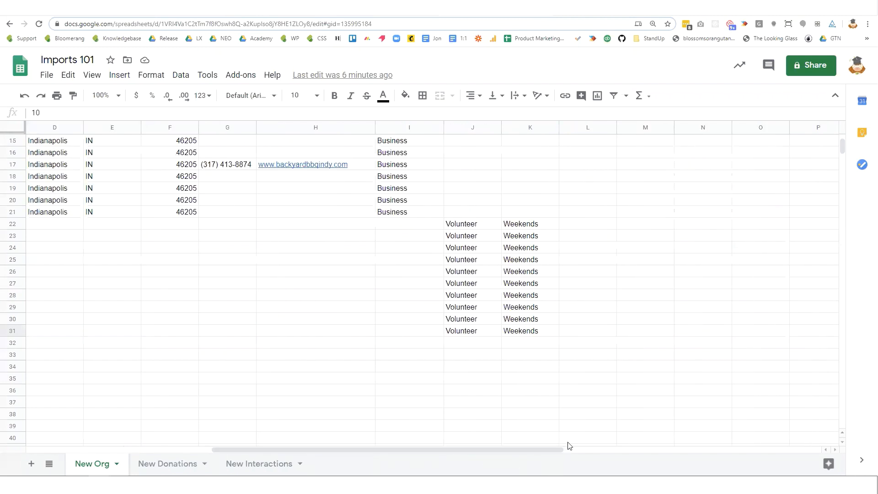
scroll(565, 444, "up", 5)
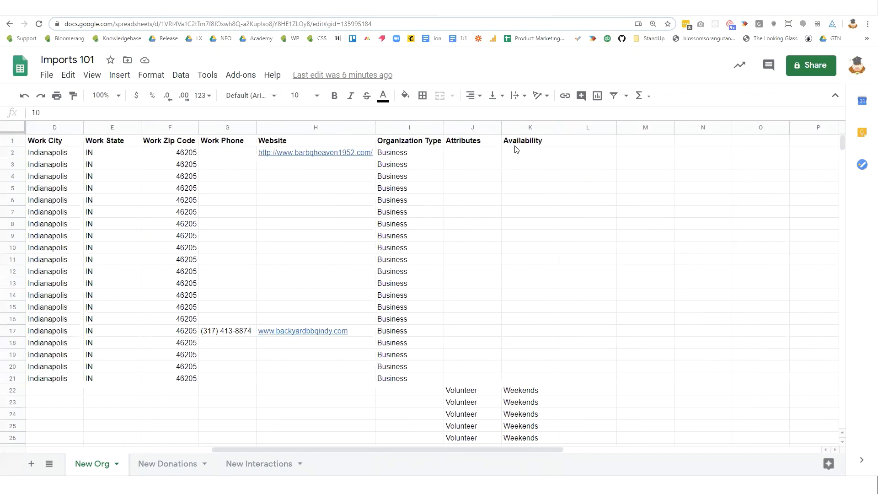
Return to Bloomerang, search the constituents for the last account number on the New Org sheet, and open the matching record.
left_click(395, 14)
left_click(170, 124)
left_click(223, 120)
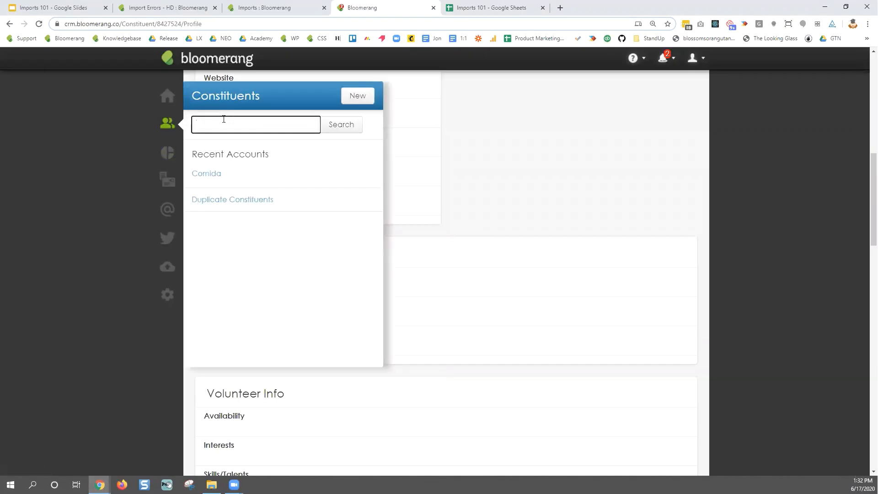
type("10")
key("Return")
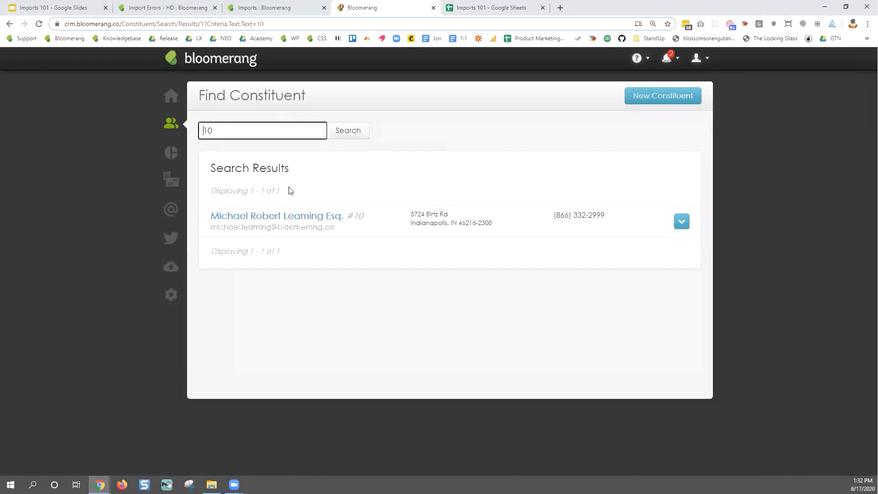
left_click(318, 217)
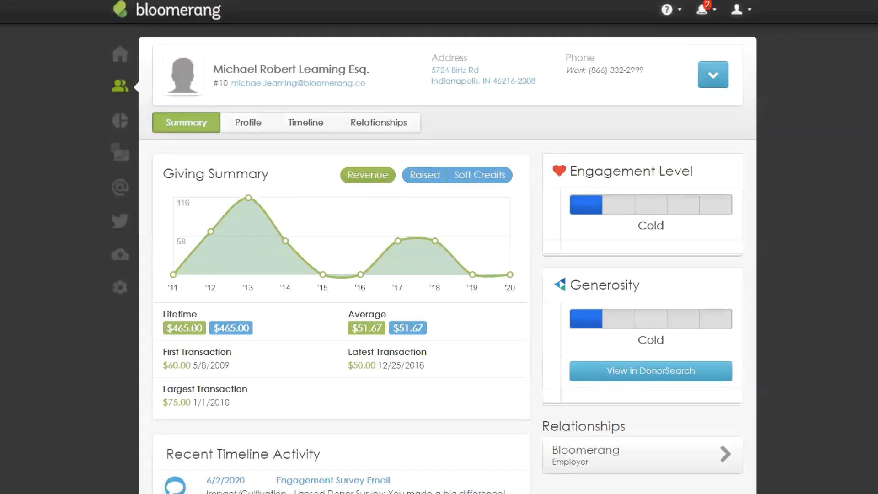
Check the Attributes and volunteer Availability values in the updated constituent's profile.
left_click(242, 128)
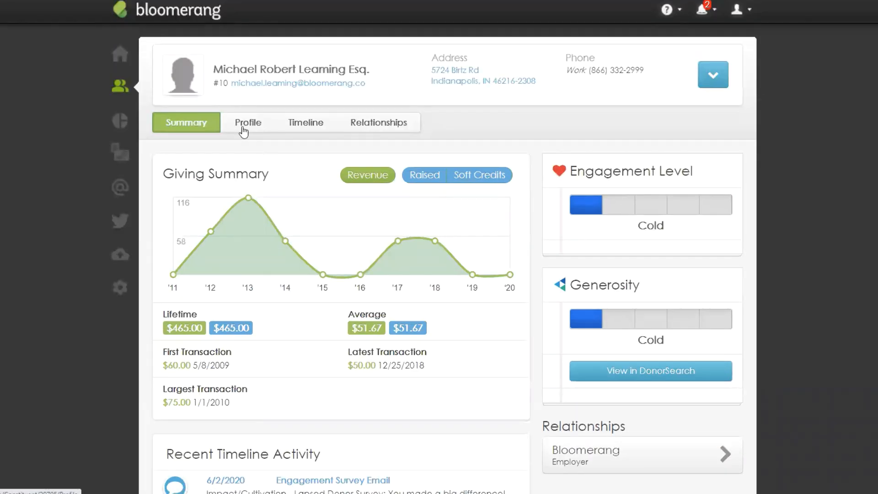
scroll(723, 270, "down", 10)
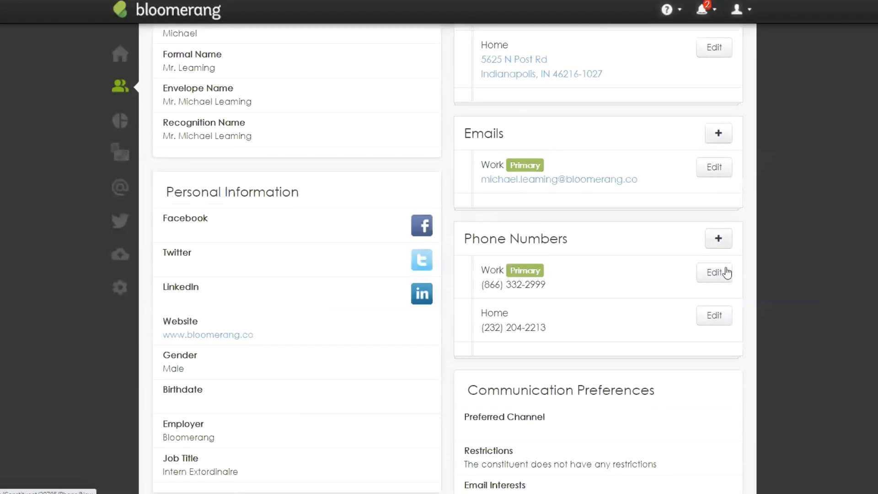
left_click_drag(208, 274, 162, 273)
scroll(365, 275, "down", 3)
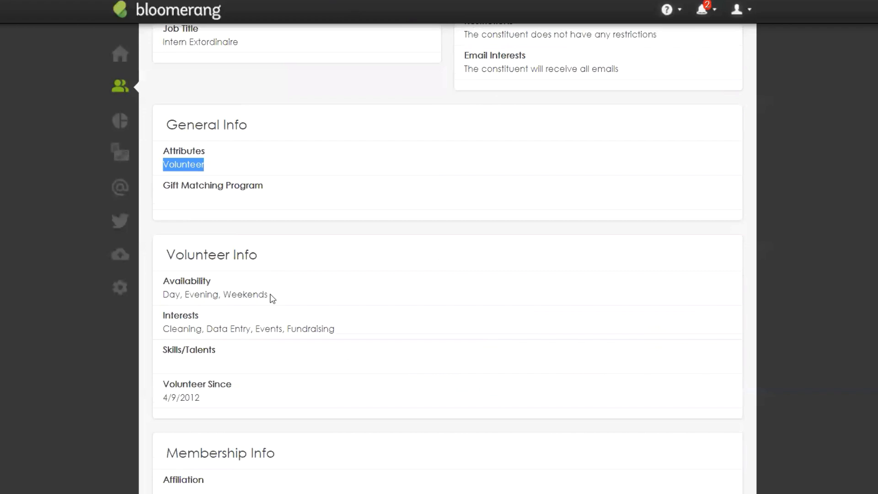
left_click_drag(272, 298, 161, 300)
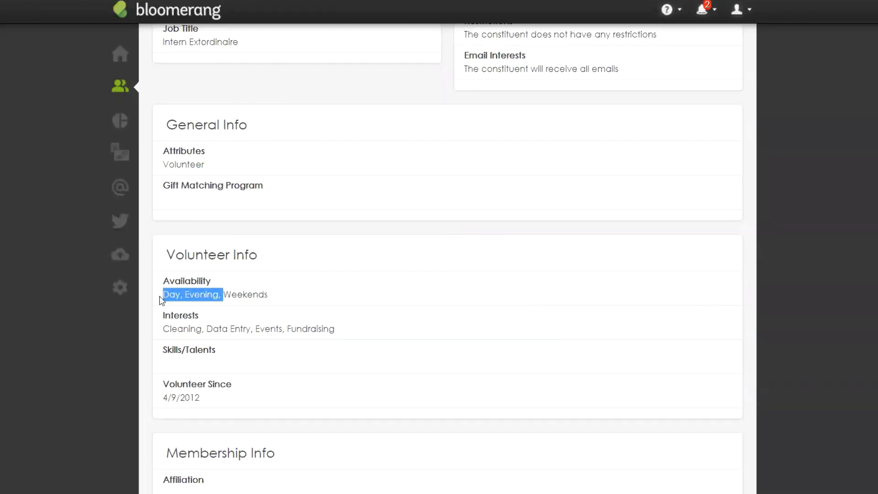
left_click_drag(278, 300, 225, 304)
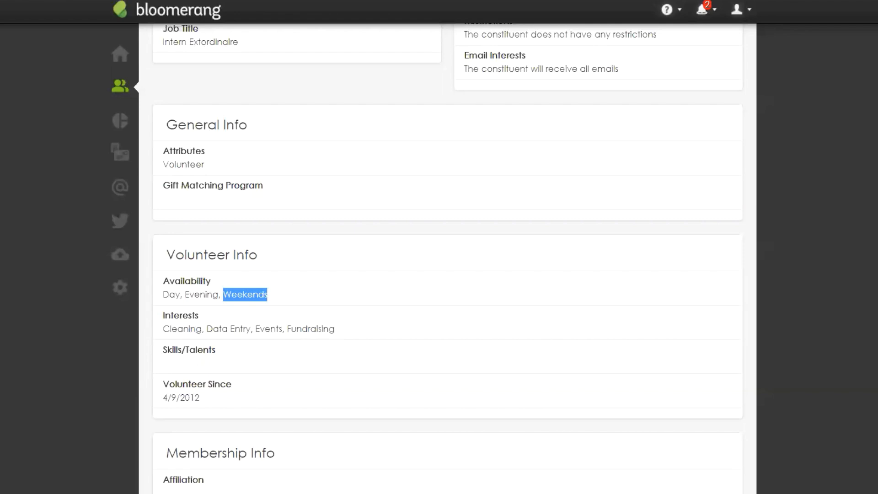
scroll(661, 379, "up", 10)
scroll(870, 364, "up", 2)
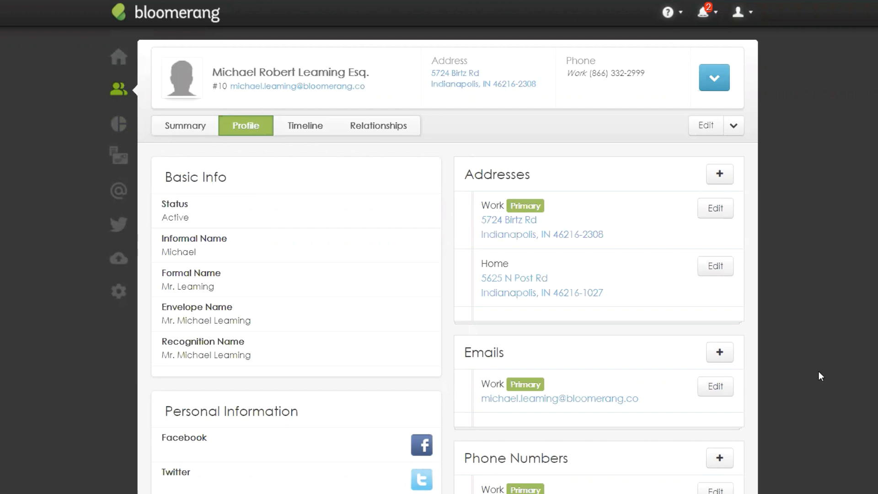
Examine the Restrictions and Email Interests under Communication Preferences in the constituent's profile.
scroll(817, 337, "down", 8)
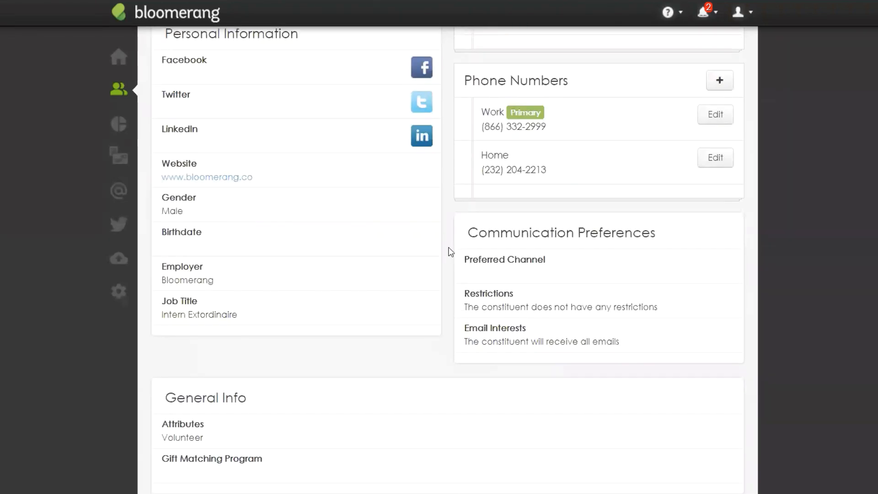
left_click_drag(470, 236, 667, 248)
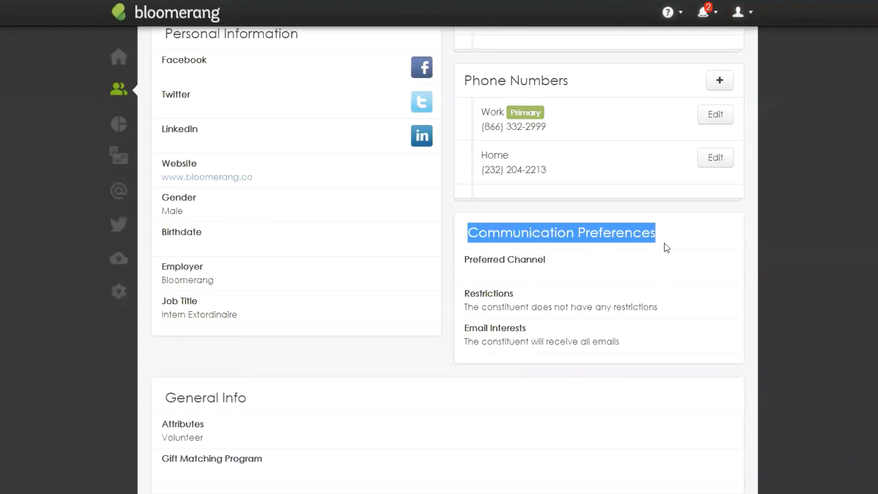
left_click_drag(465, 295, 670, 312)
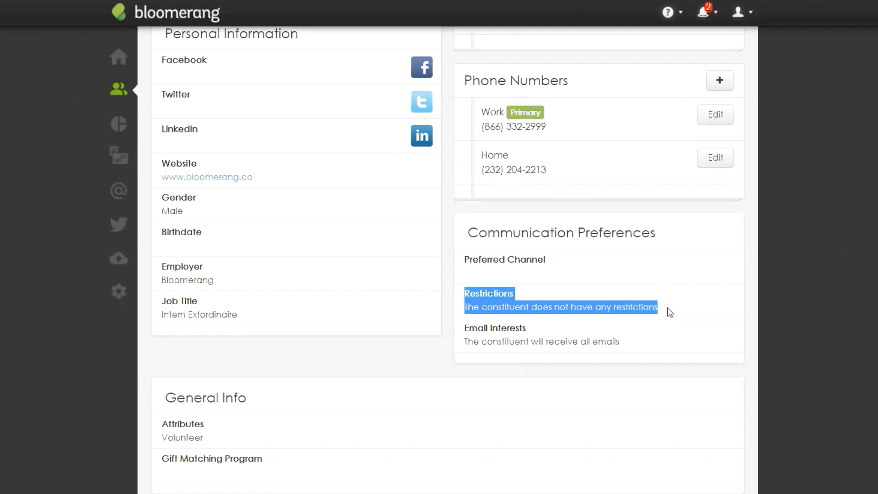
left_click(474, 339)
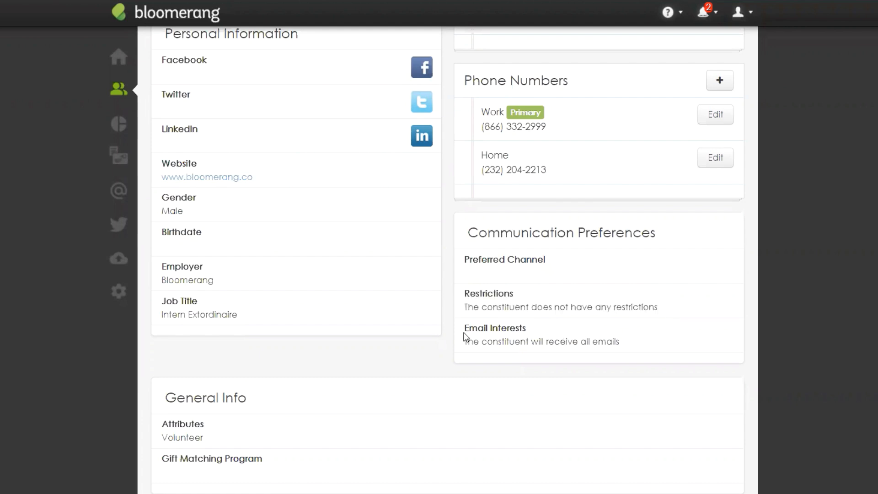
left_click_drag(465, 337, 620, 342)
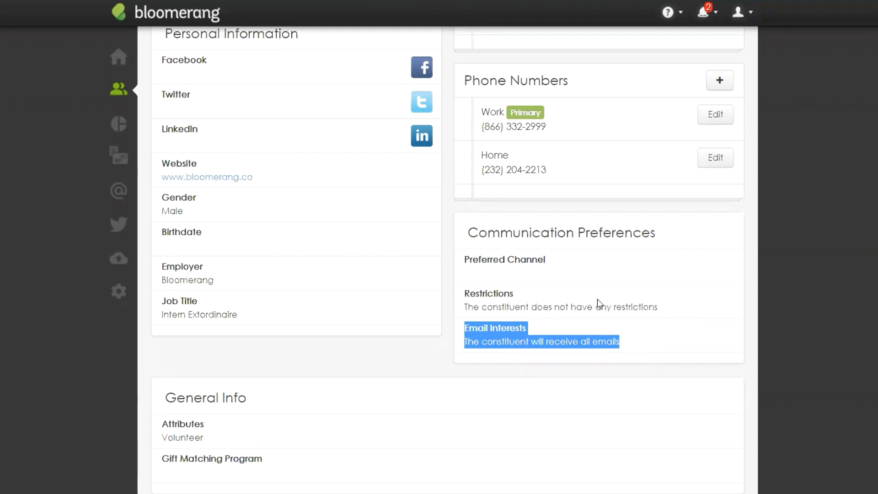
left_click(662, 311)
left_click_drag(466, 296, 674, 307)
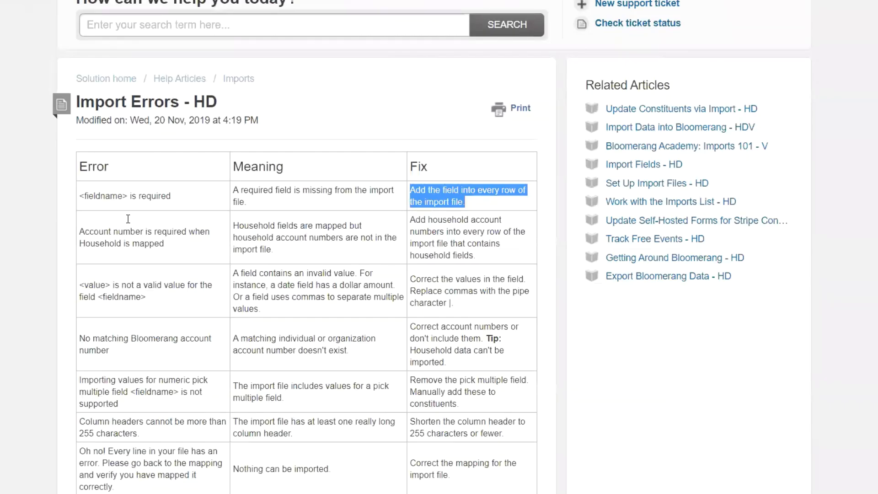
Open the Import Fields - HD help article from the Imports articles and check the valid values for Communication Restrictions.
scroll(225, 227, "up", 2)
left_click(239, 187)
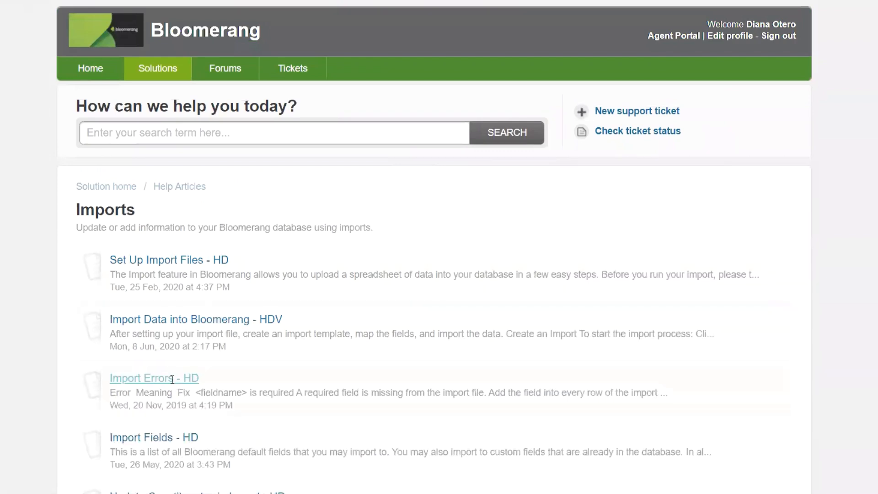
scroll(403, 353, "down", 3)
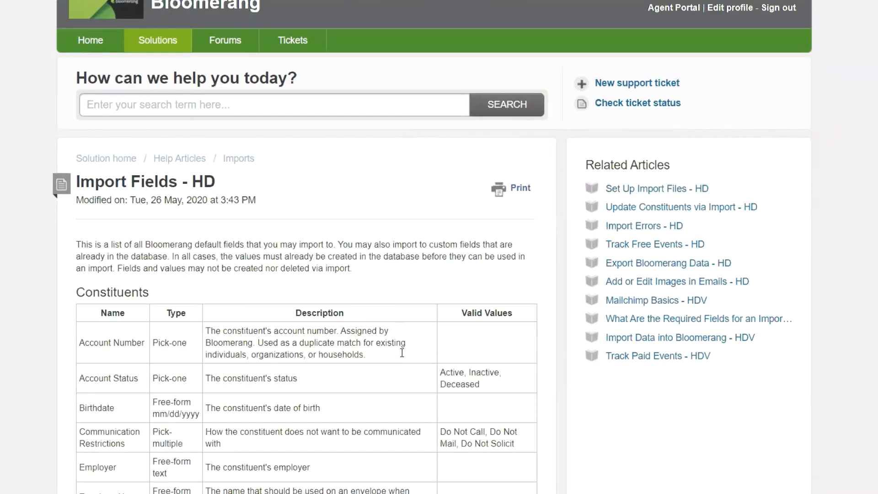
left_click_drag(78, 299, 130, 309)
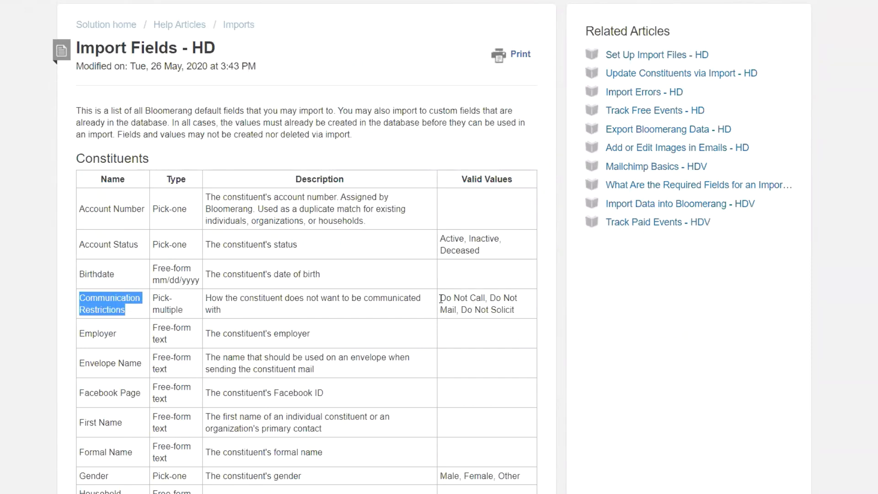
left_click_drag(441, 300, 520, 311)
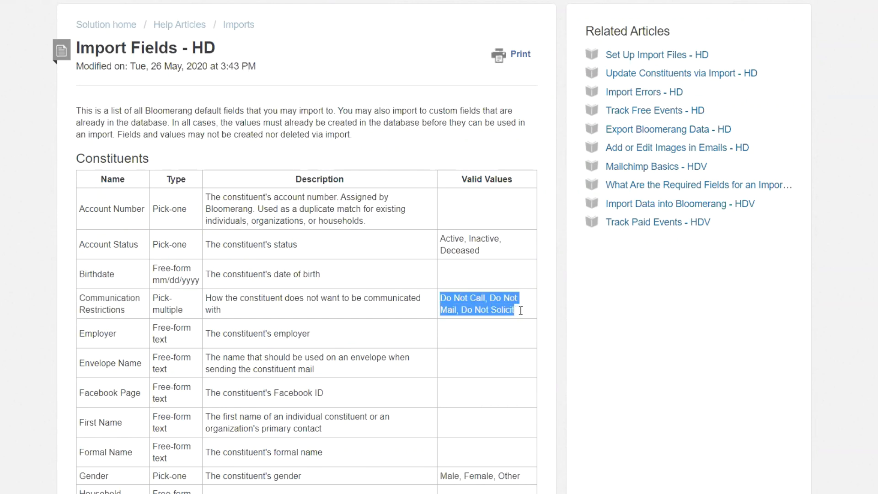
Review the field type and valid values listed for Communication Restrictions in the Import Fields article.
left_click_drag(188, 311, 161, 300)
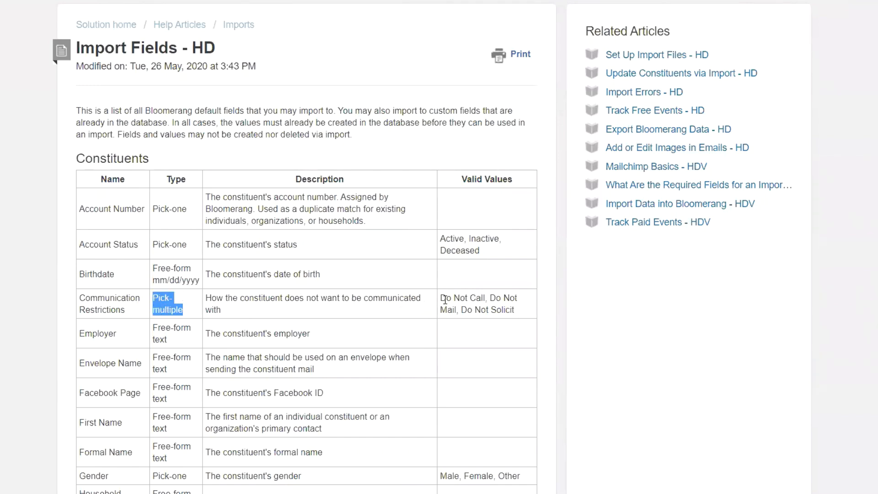
left_click_drag(440, 298, 521, 308)
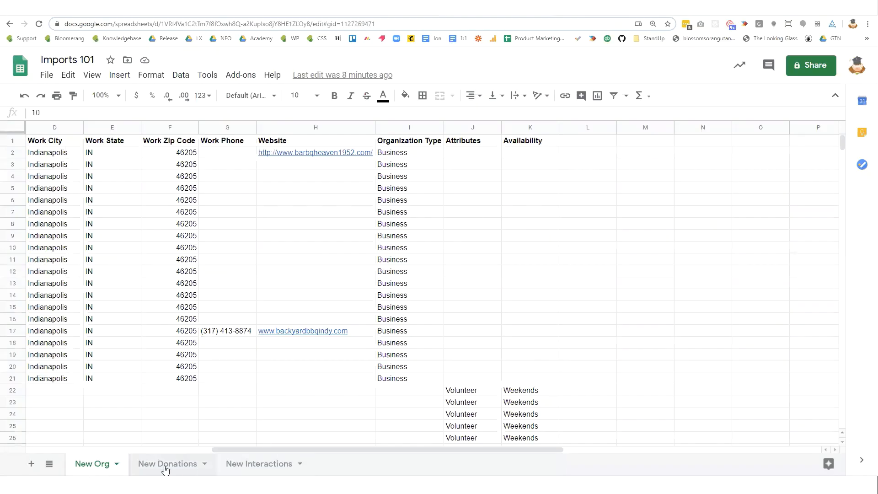
Switch to the Imports 101 spreadsheet and set the first volunteer's Availability in K22 of New Org to "Weekends | Day".
left_click(165, 465)
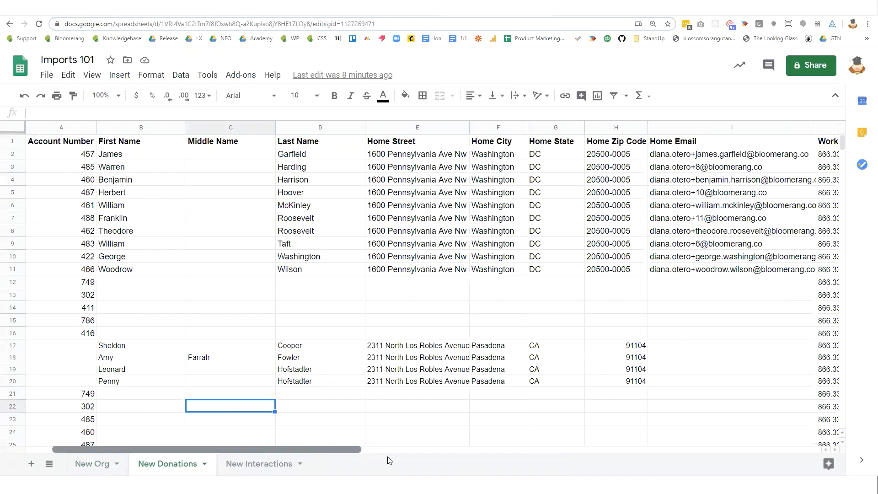
scroll(465, 455, "right", 5)
left_click(92, 464)
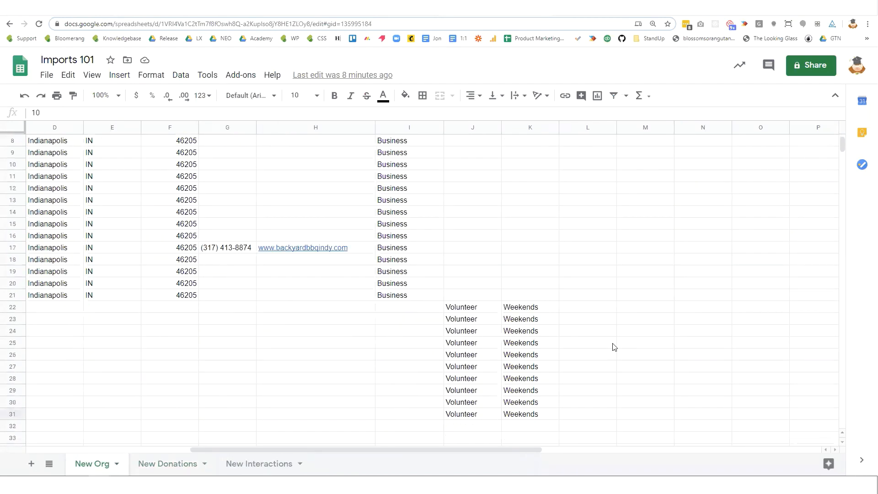
left_click(532, 310)
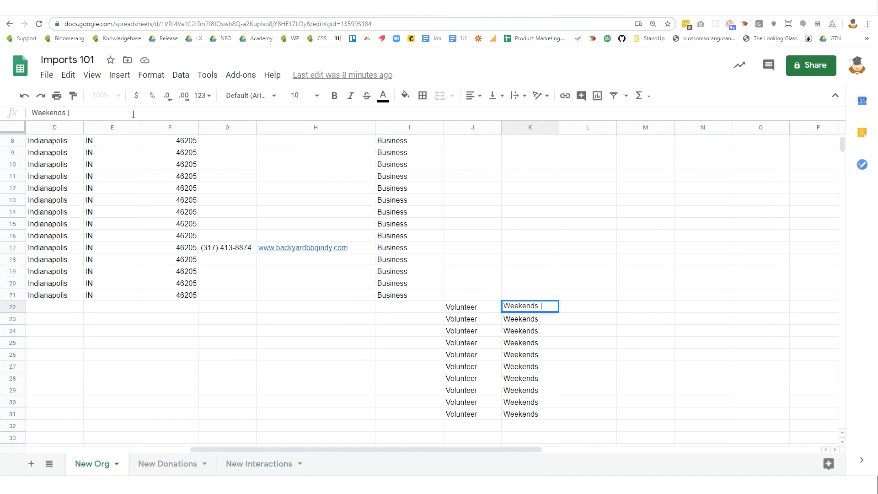
type("| Day")
key("Return")
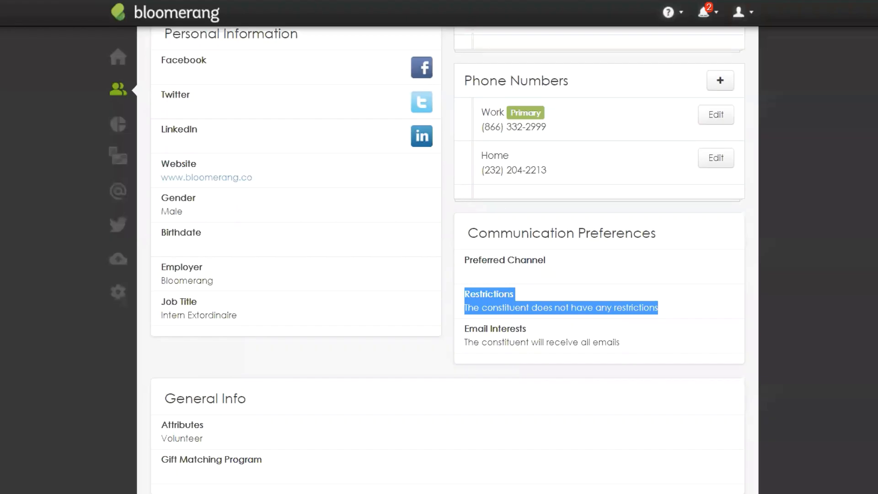
Return to the Bloomerang constituent profile and review its communication Restrictions and Email Interests.
left_click(469, 296)
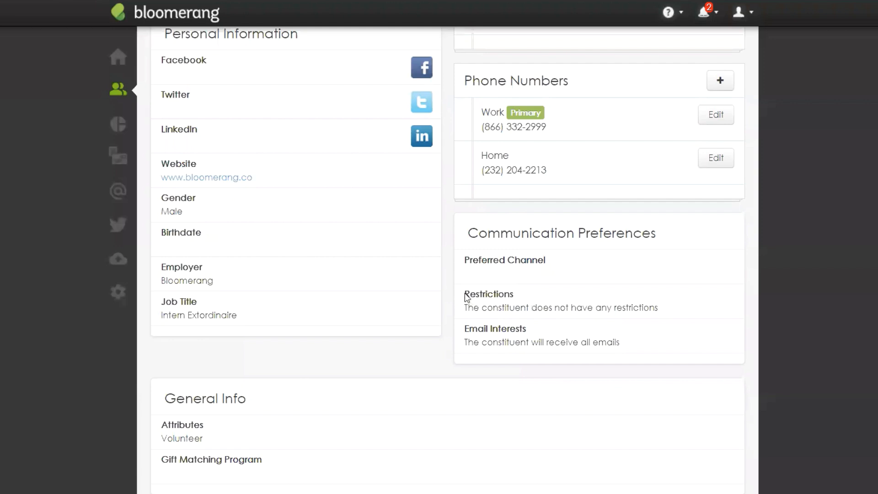
left_click_drag(466, 295, 661, 315)
left_click_drag(620, 344, 463, 331)
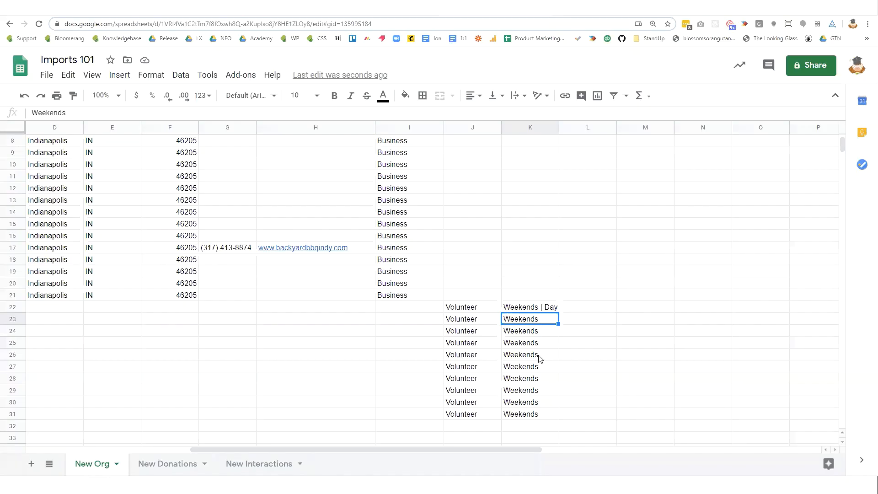
Go back to the New Org sheet and inspect the Attributes and Availability cells J2:K21 for the business rows.
scroll(536, 352, "up", 3)
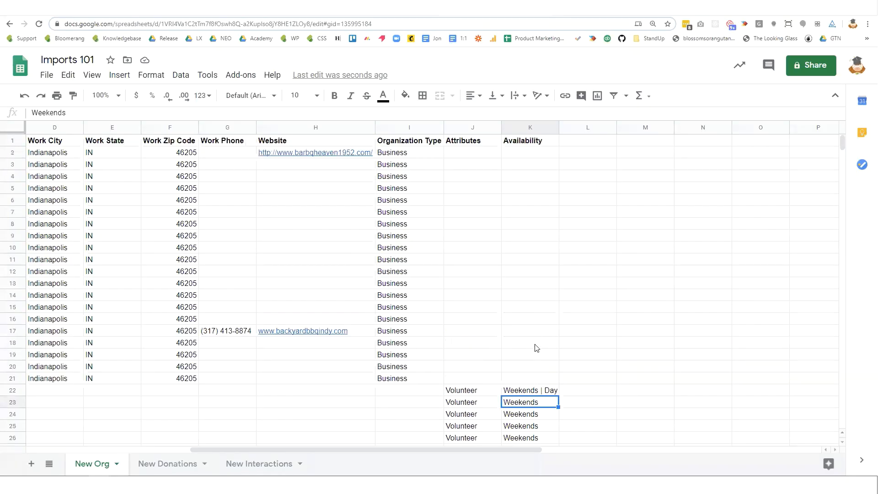
left_click_drag(467, 155, 530, 383)
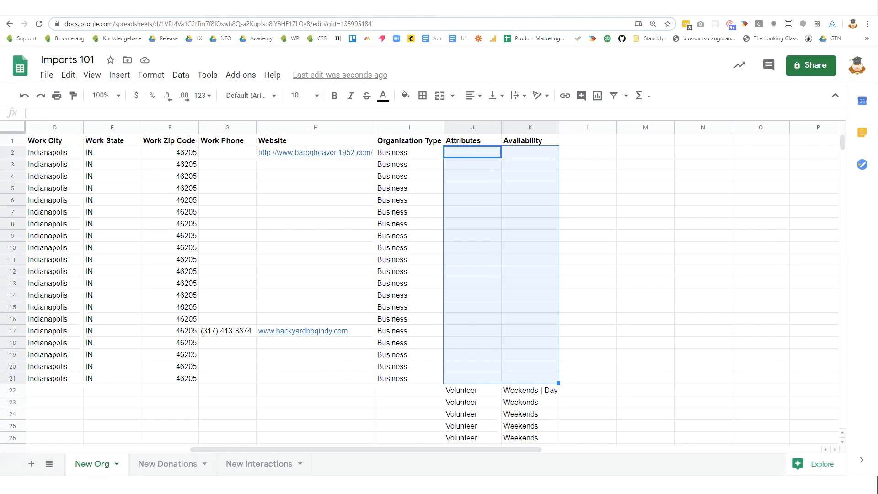
mouse_move(329, 159)
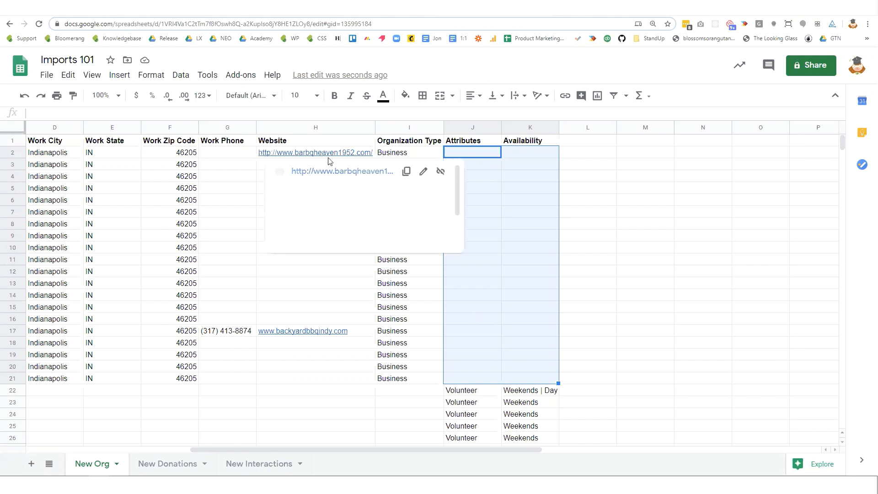
left_click(740, 241)
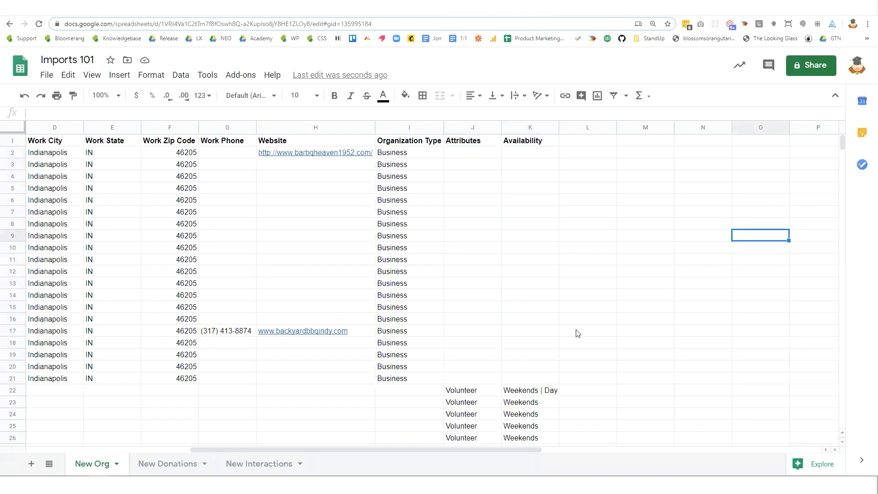
Open the New Donations sheet and examine the Account Number entries in rows 2 to 16 and the constituent rows 17 to 20.
left_click(173, 465)
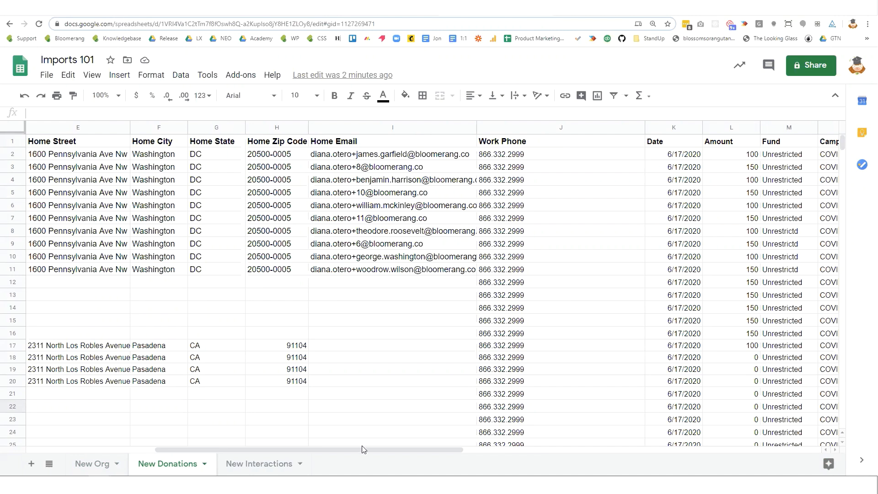
scroll(240, 443, "left", 2)
scroll(240, 443, "left", 4)
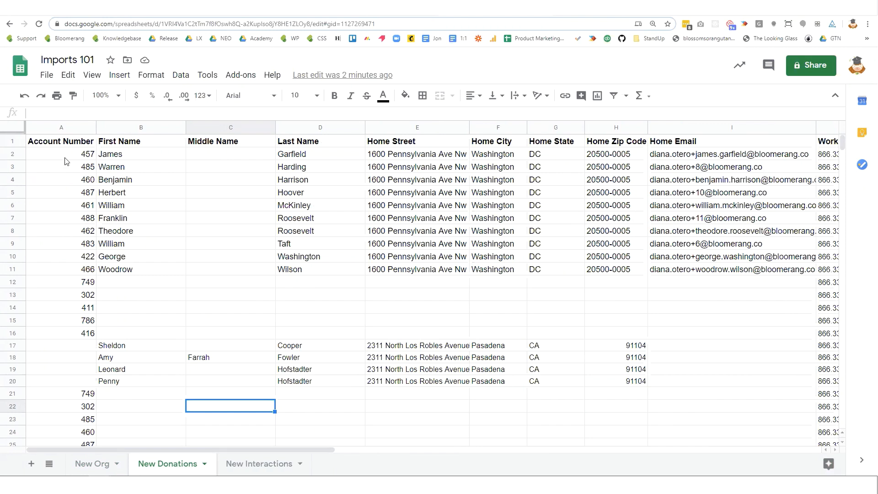
left_click_drag(66, 155, 78, 331)
scroll(336, 304, "down", 3)
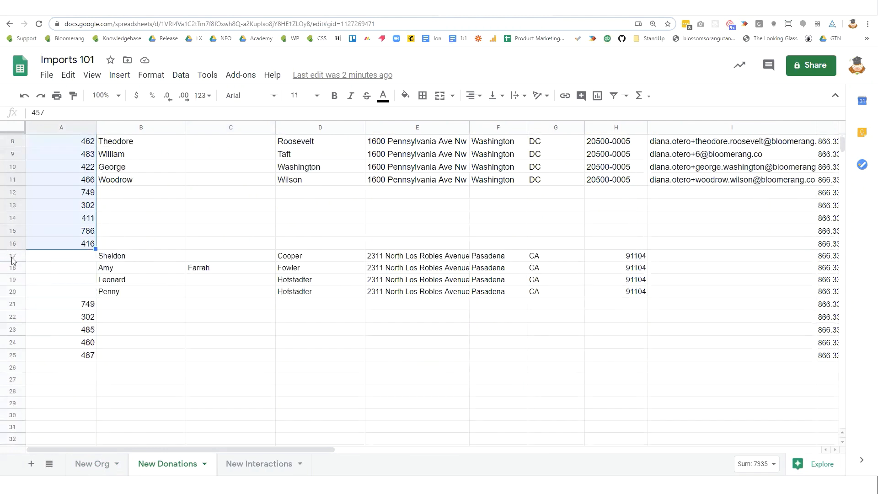
left_click_drag(12, 256, 14, 294)
scroll(239, 308, "up", 3)
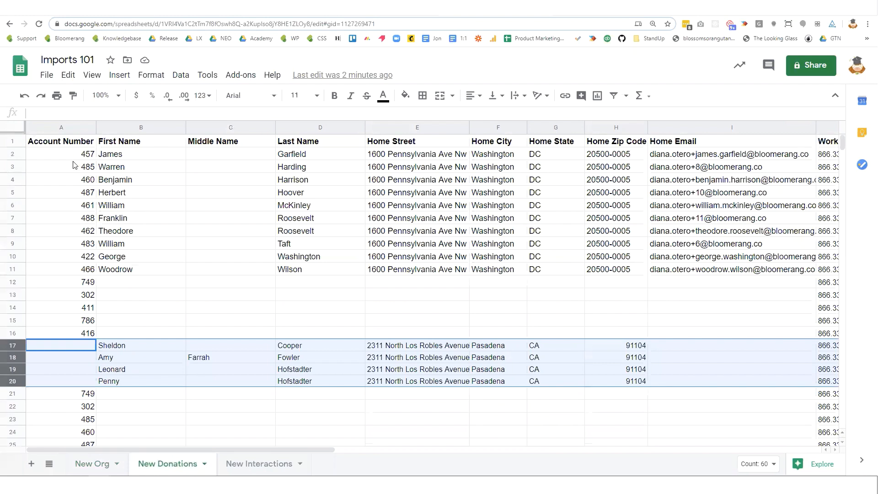
Clear the name, address and email cells B2:I11 beside the account numbers, and undo the deletion.
left_click_drag(76, 155, 77, 270)
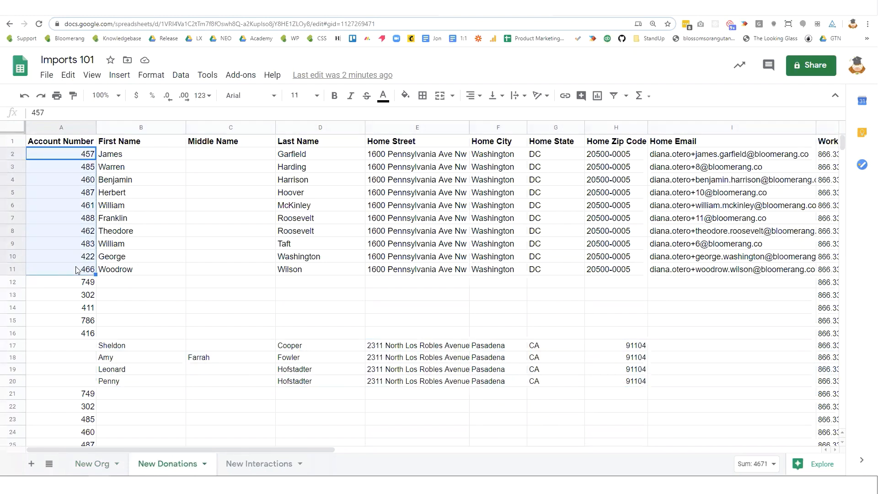
left_click_drag(135, 155, 229, 167)
left_click_drag(434, 198, 715, 272)
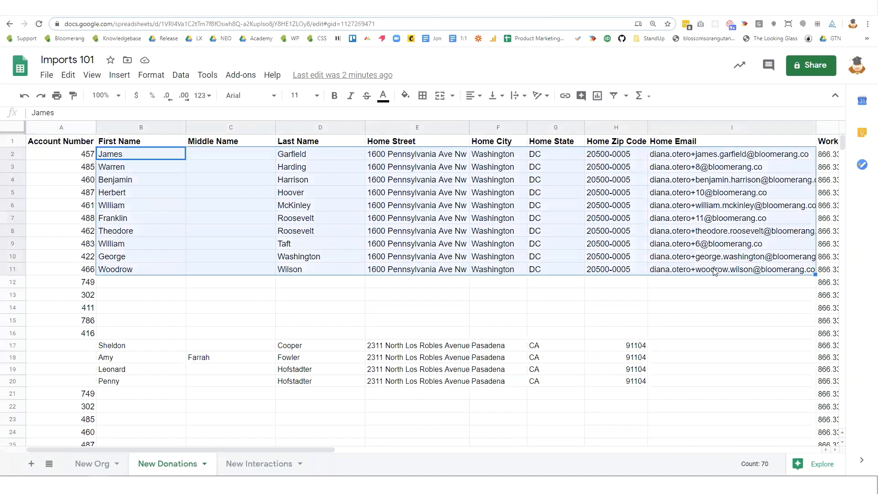
key("Delete")
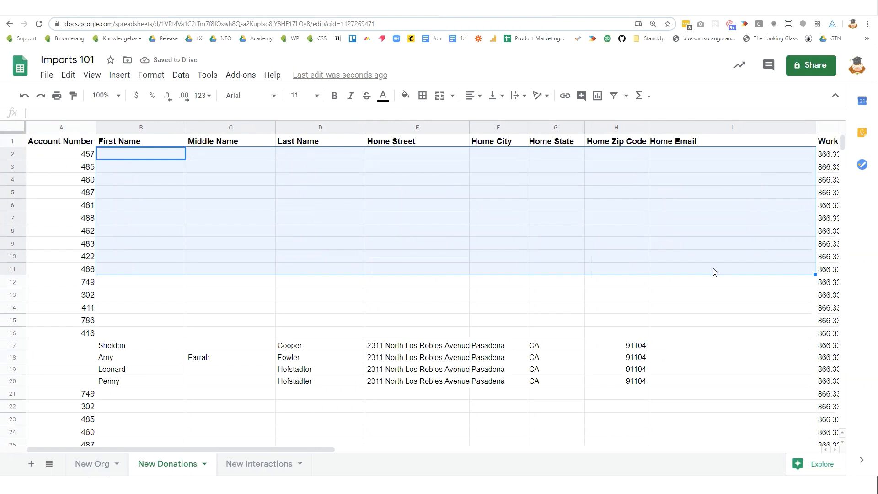
key("ctrl+v")
key("ctrl+z")
key("ctrl+z")
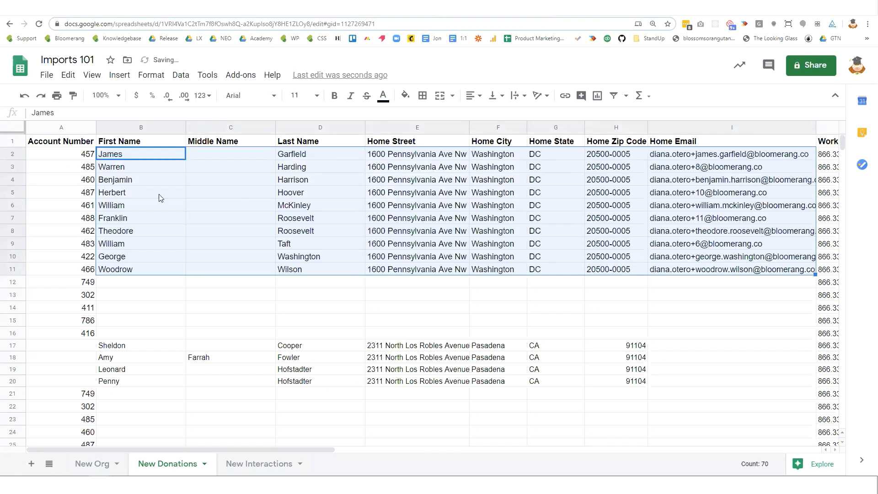
Compare the account numbers in A2:A11 with the matching first and last names in B2:D11.
left_click_drag(68, 158, 62, 273)
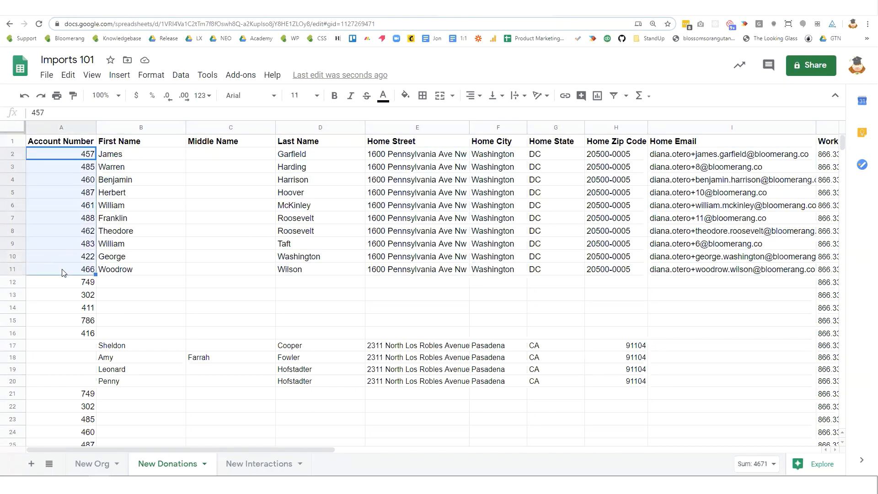
left_click(389, 255)
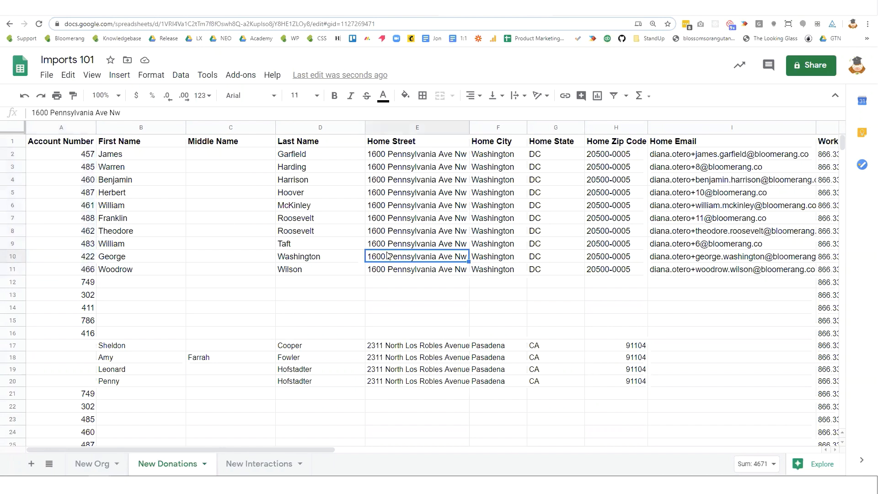
left_click_drag(81, 158, 85, 270)
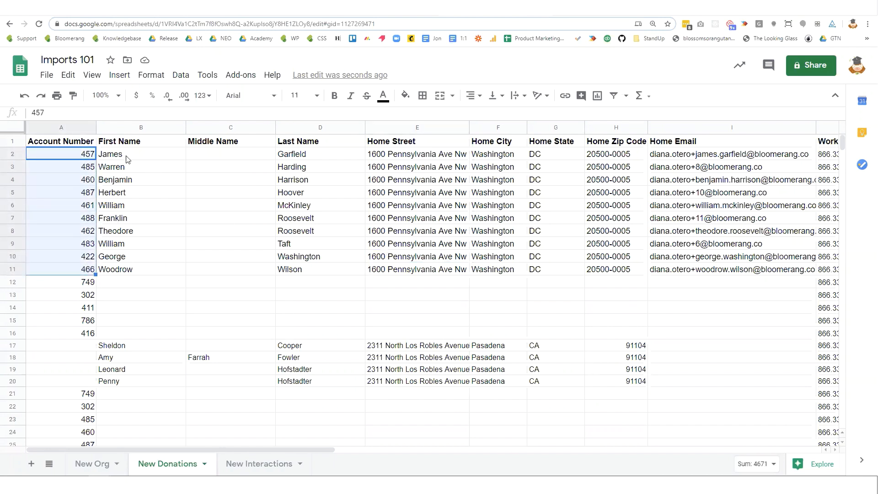
left_click_drag(127, 158, 311, 272)
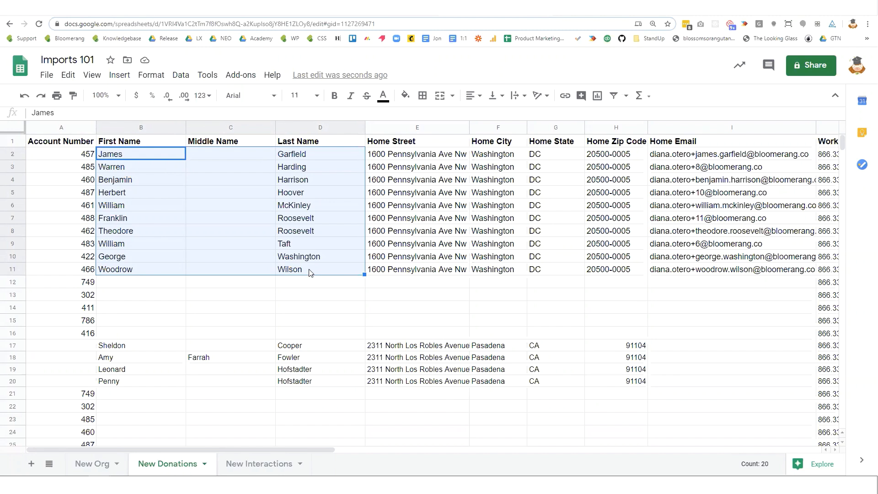
left_click(413, 287)
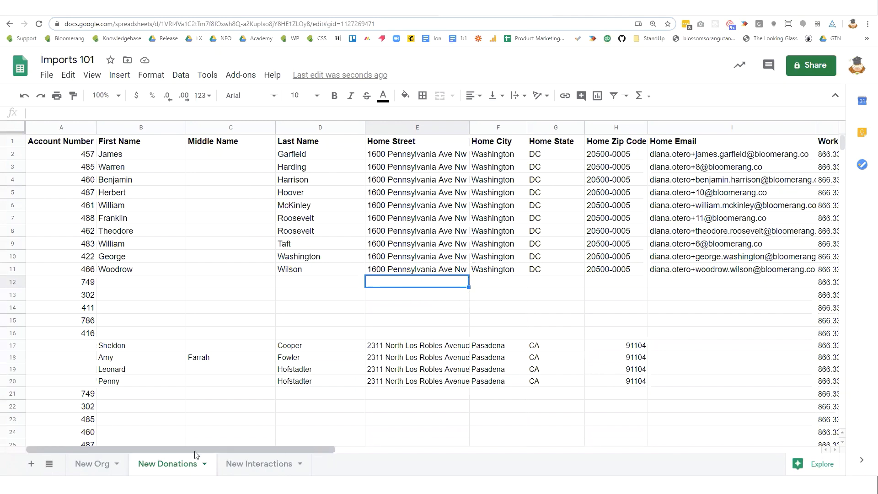
Fit the Work Phone column's width to its contents on the New Donations sheet.
left_click_drag(45, 130, 843, 127)
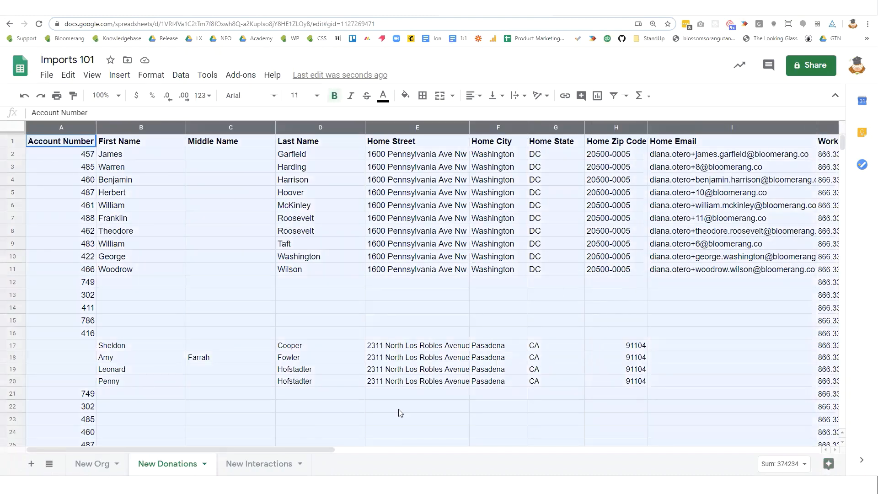
left_click_drag(312, 447, 631, 461)
left_click(465, 288)
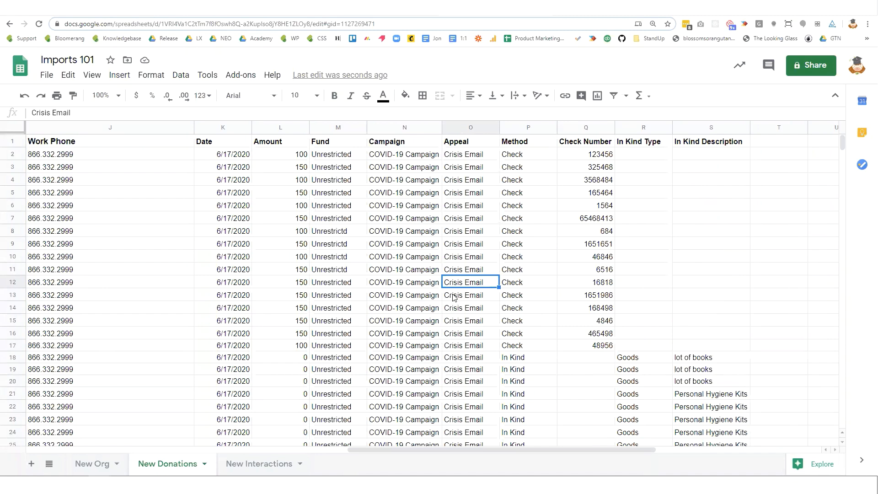
double_click(193, 128)
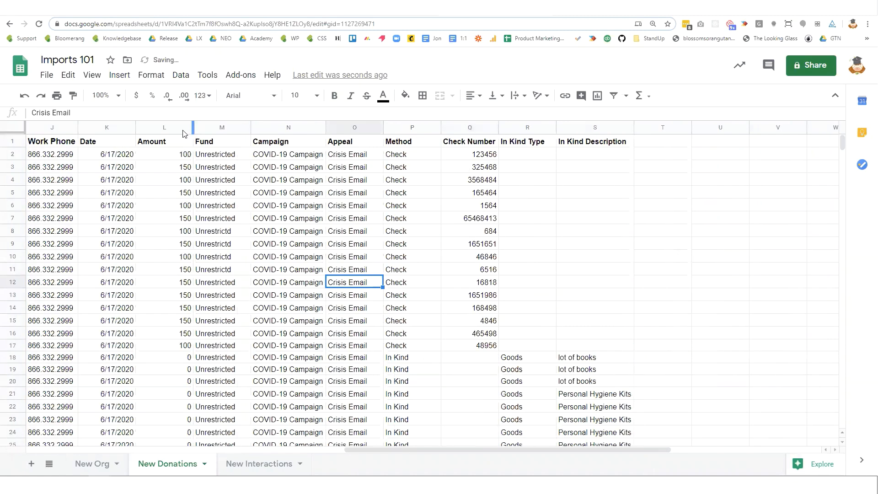
Review the Date, Amount, Fund, Campaign and Appeal columns of the New Donations sheet.
left_click(119, 143)
left_click_drag(185, 149, 220, 143)
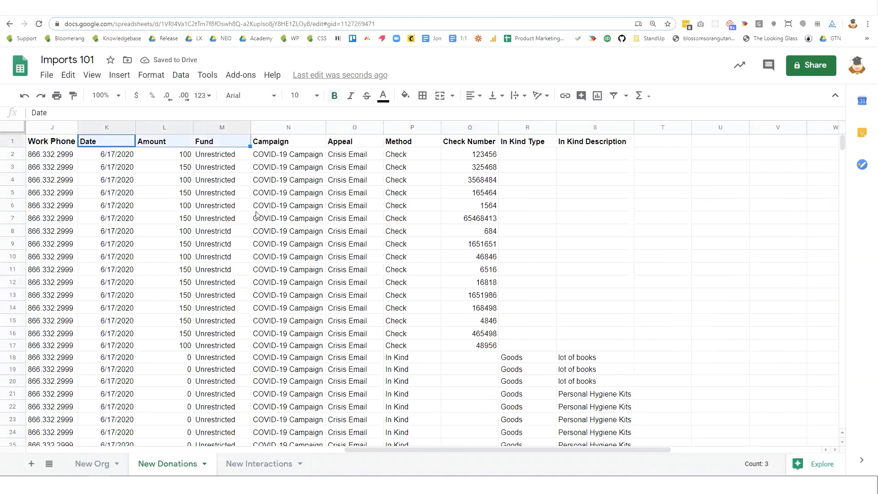
mouse_move(405, 449)
left_mouse_down()
mouse_move(397, 450)
mouse_move(408, 447)
left_mouse_up()
left_click(314, 283)
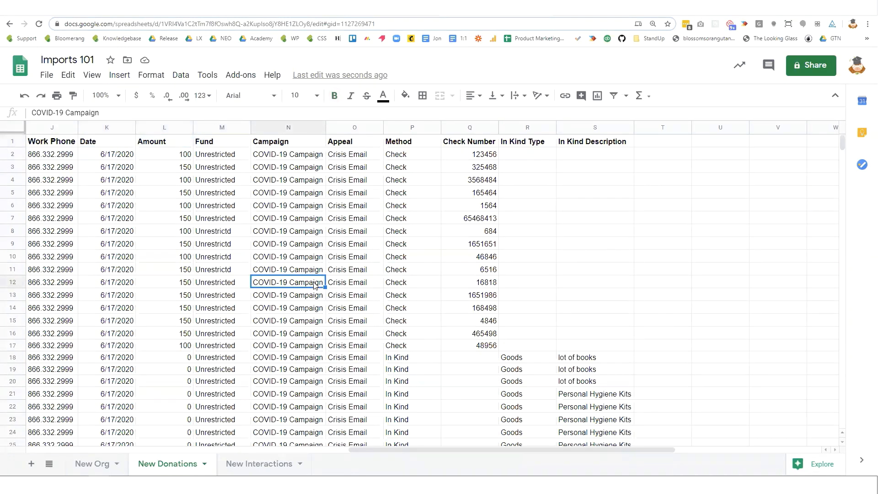
left_click_drag(107, 147, 211, 147)
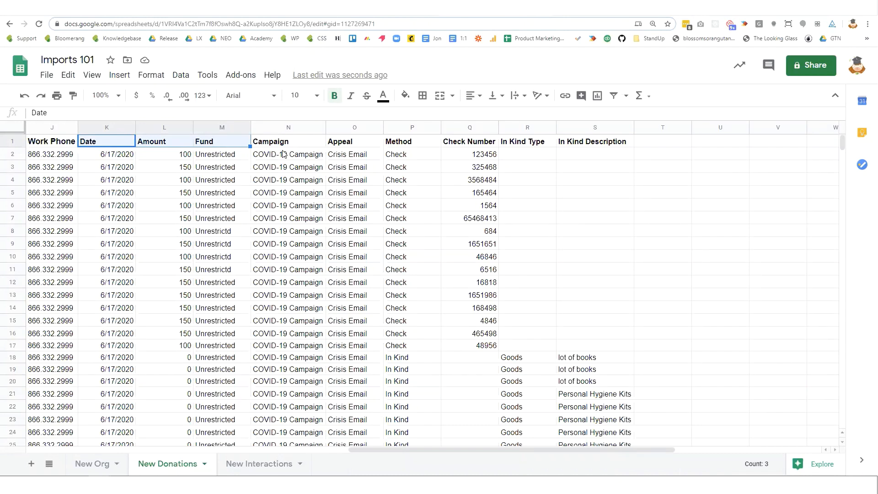
left_click(295, 144)
left_click(366, 144)
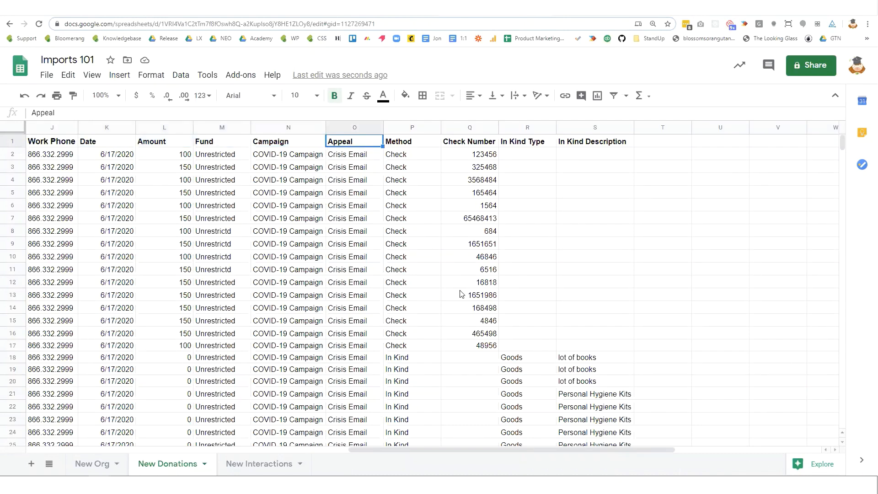
Review the Method column from its header through the last donation in row 25.
left_click(400, 145)
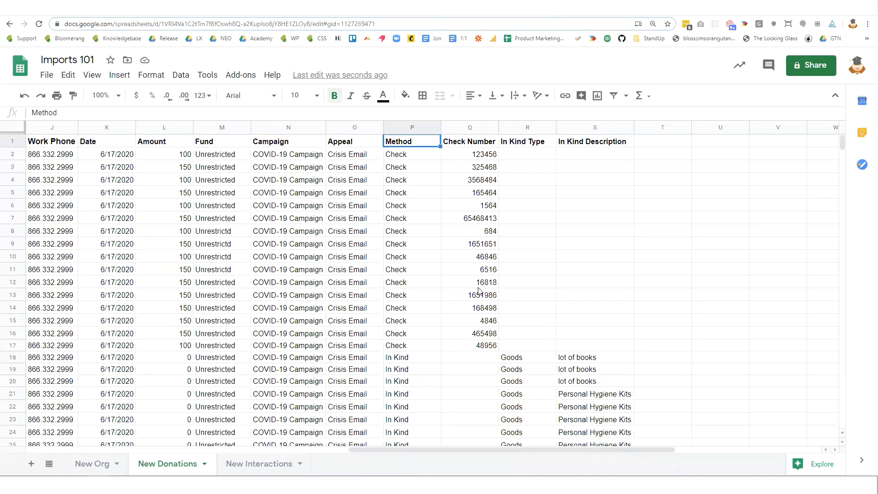
left_click_drag(425, 156, 403, 346)
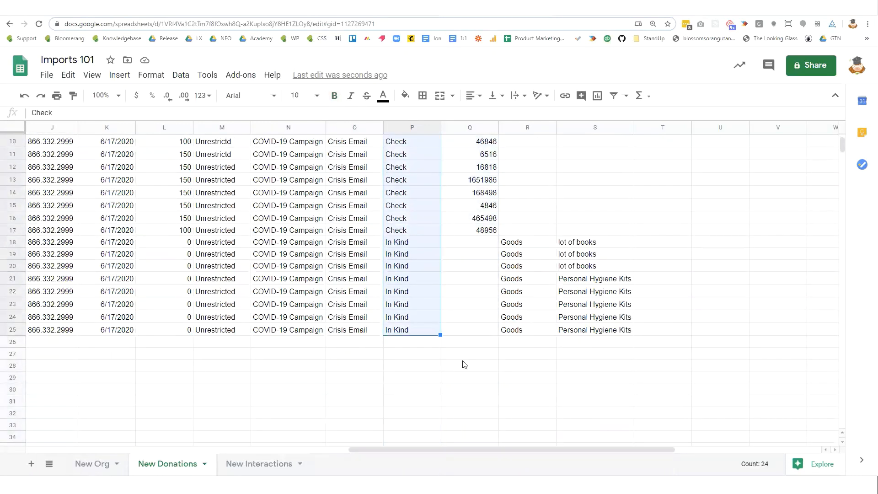
scroll(517, 388, "up", 3)
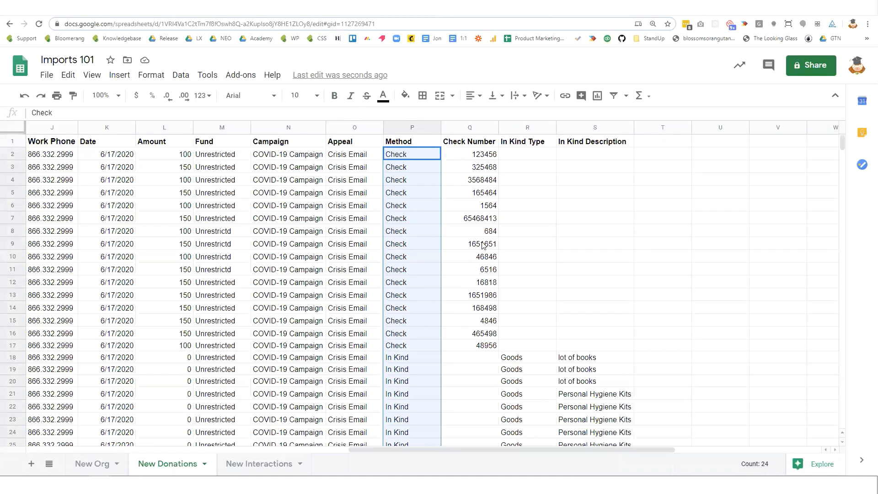
Switch to Bloomerang, start a new donation on the constituent's timeline, and examine its Date, Amount and Non-Deductible fields.
left_click(562, 260)
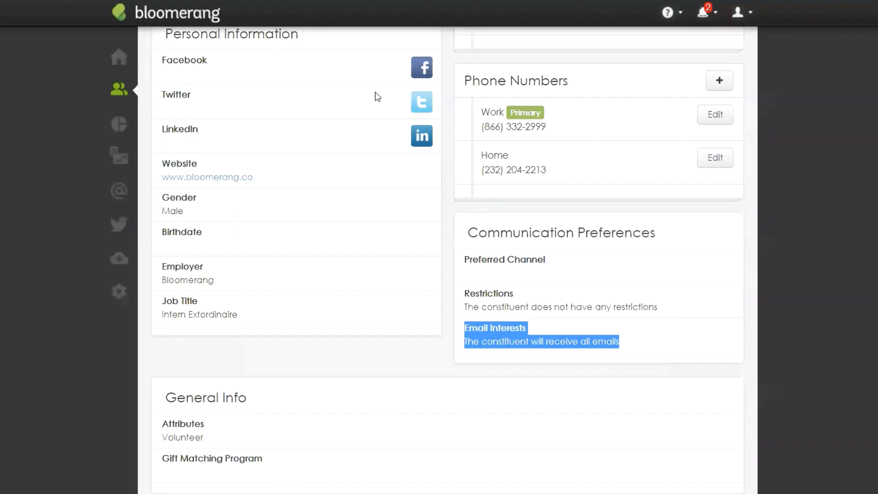
scroll(386, 206, "up", 8)
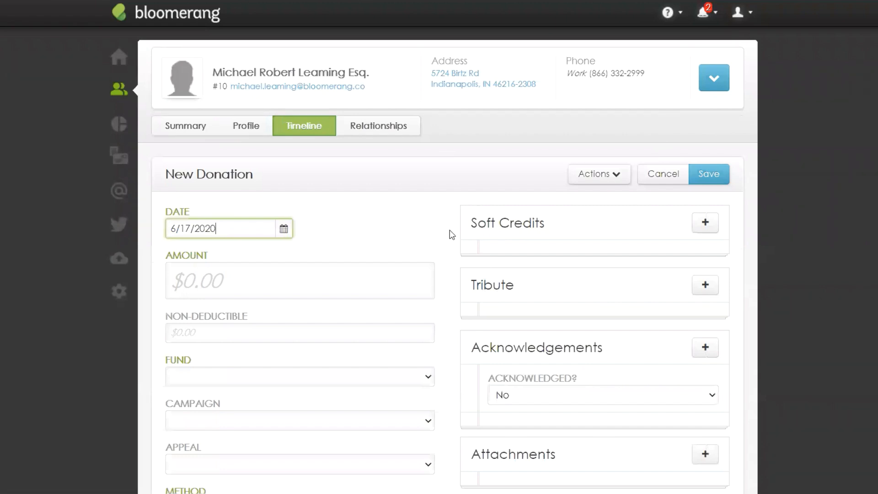
scroll(452, 235, "down", 4)
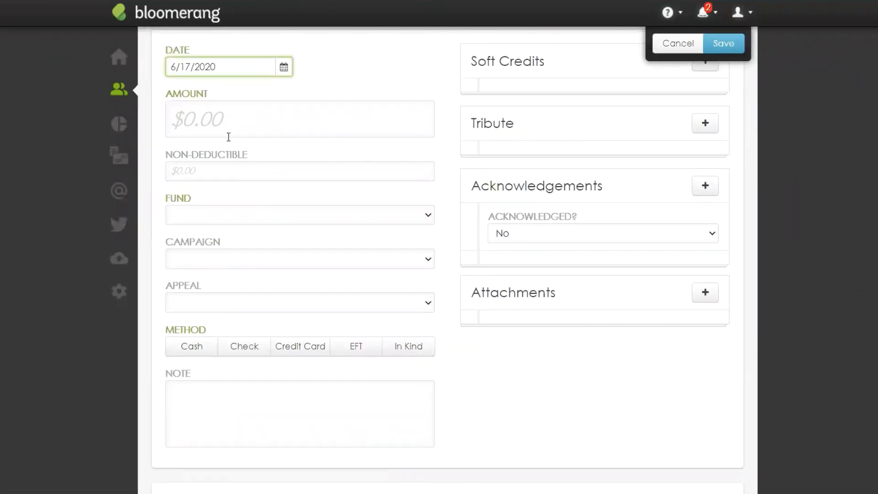
left_click(239, 121)
left_click(270, 171)
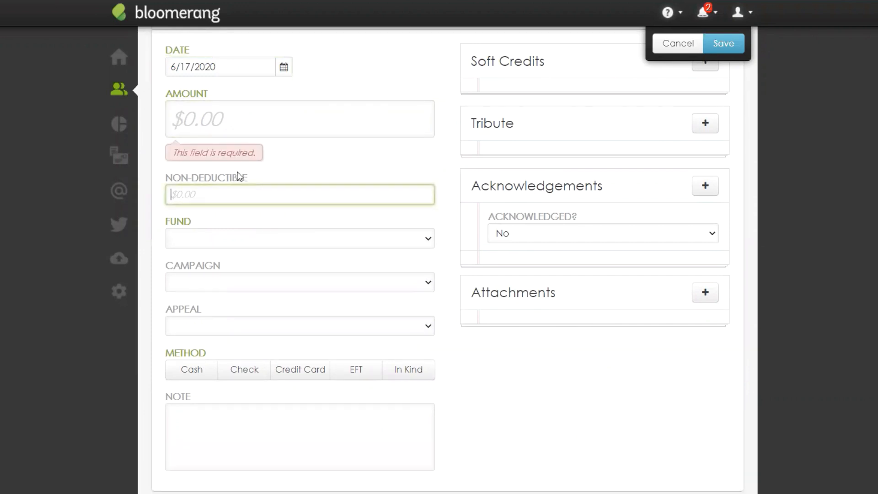
left_click(289, 167)
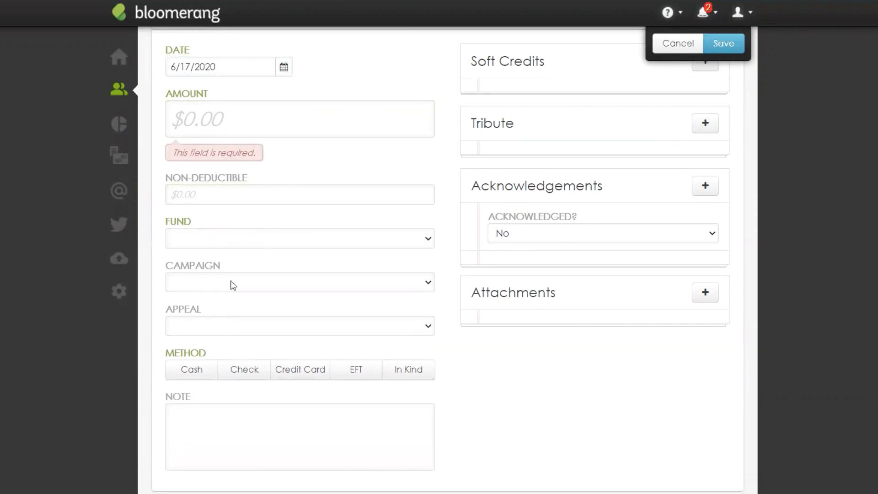
Set the new donation's method to Check, In Kind and Cash in turn to examine the method-specific fields and the Note field.
left_click(247, 371)
scroll(430, 435, "down", 3)
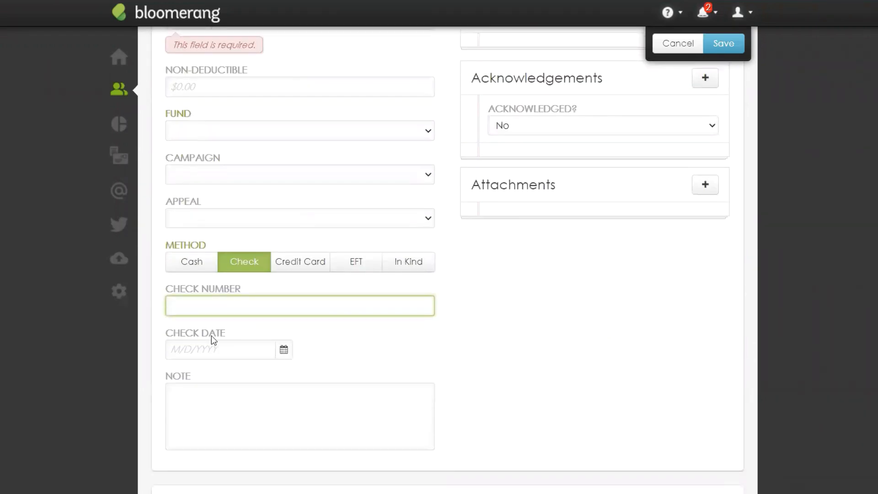
left_click(415, 267)
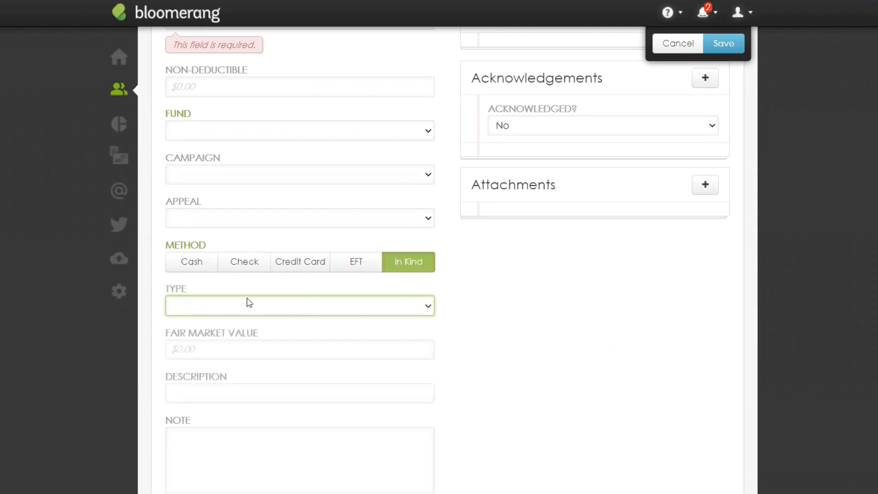
scroll(470, 402, "up", 1)
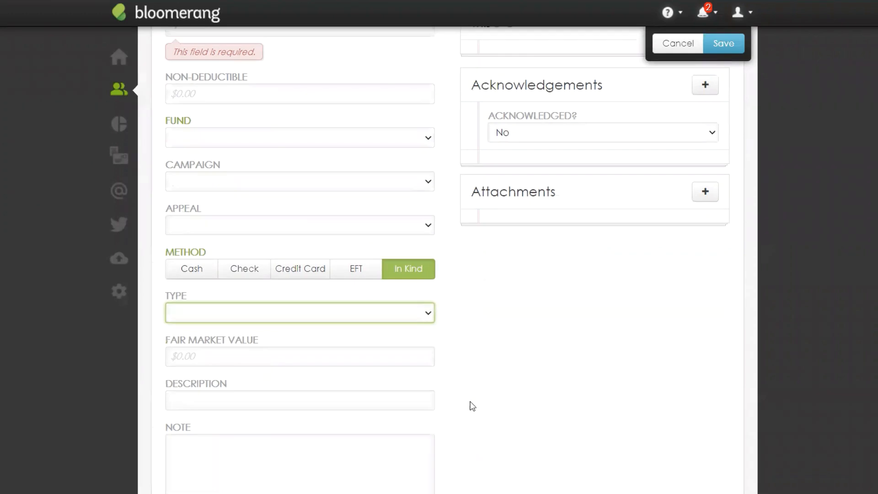
scroll(473, 406, "up", 5)
scroll(455, 406, "down", 5)
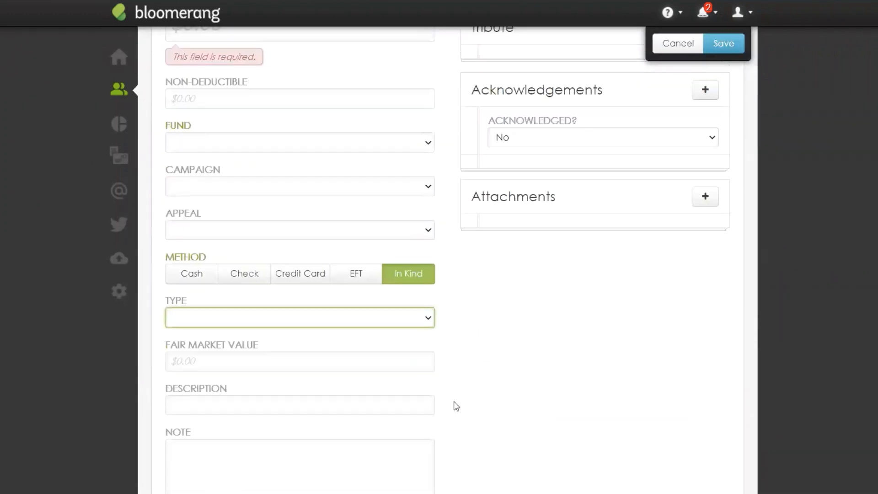
left_click_drag(191, 420, 171, 420)
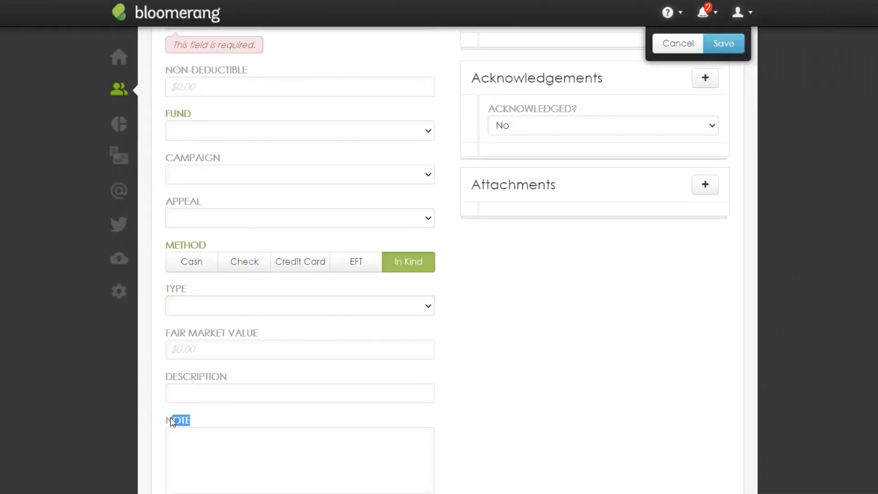
left_click(188, 263)
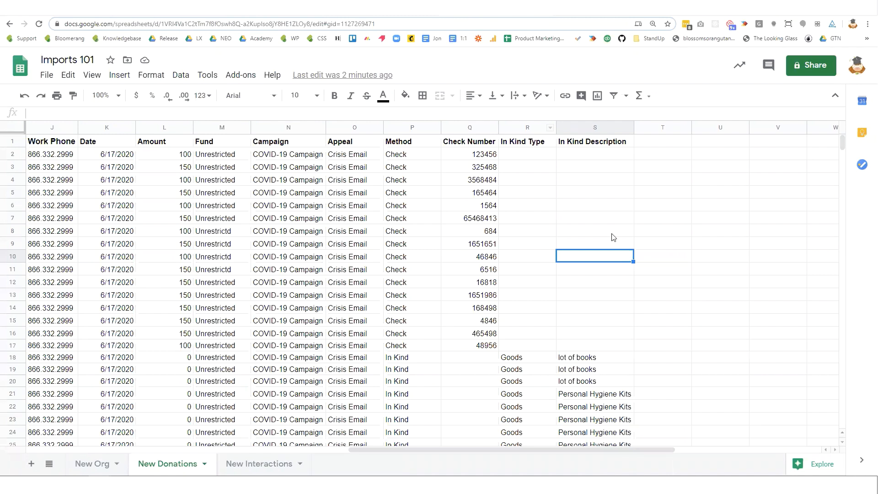
Review the Check Number column against the Method column for the check and In Kind donation rows.
left_click_drag(408, 158, 418, 350)
left_click_drag(484, 157, 479, 347)
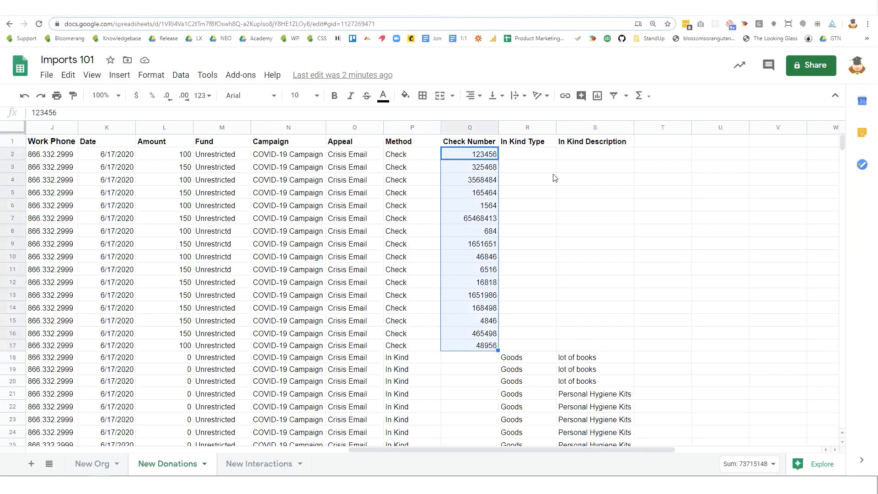
left_click_drag(526, 145, 594, 147)
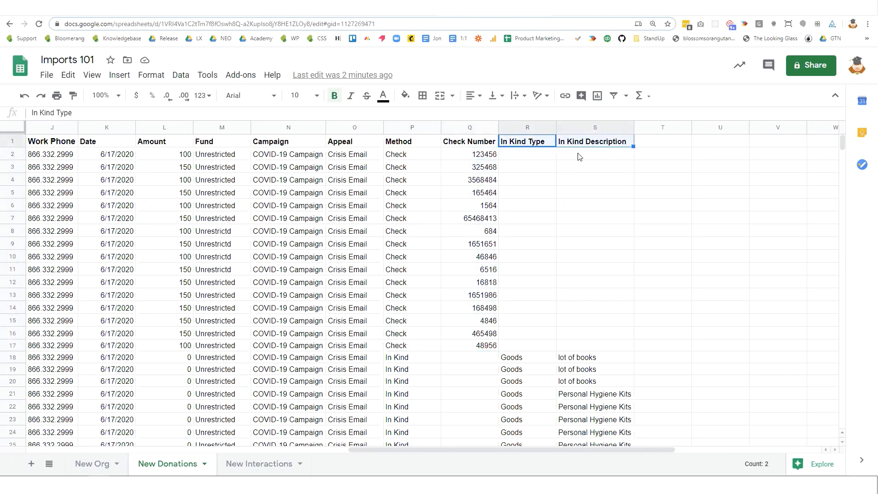
scroll(471, 274, "down", 2)
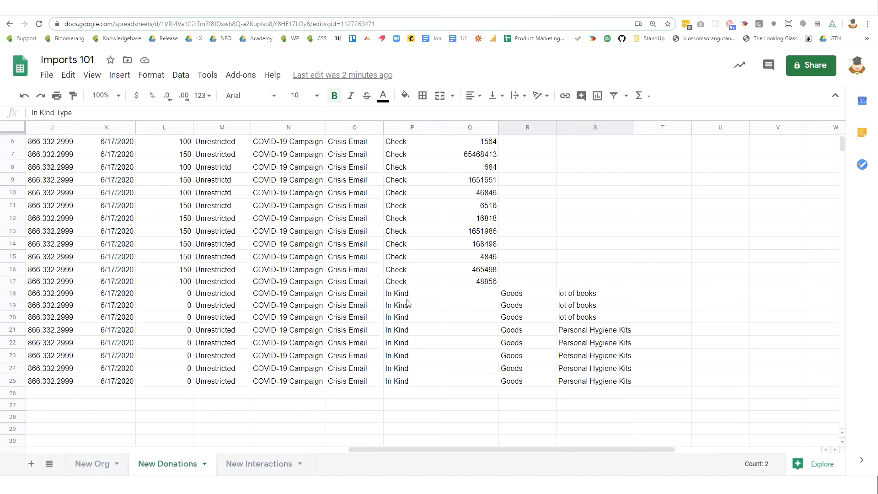
left_click_drag(406, 298, 462, 378)
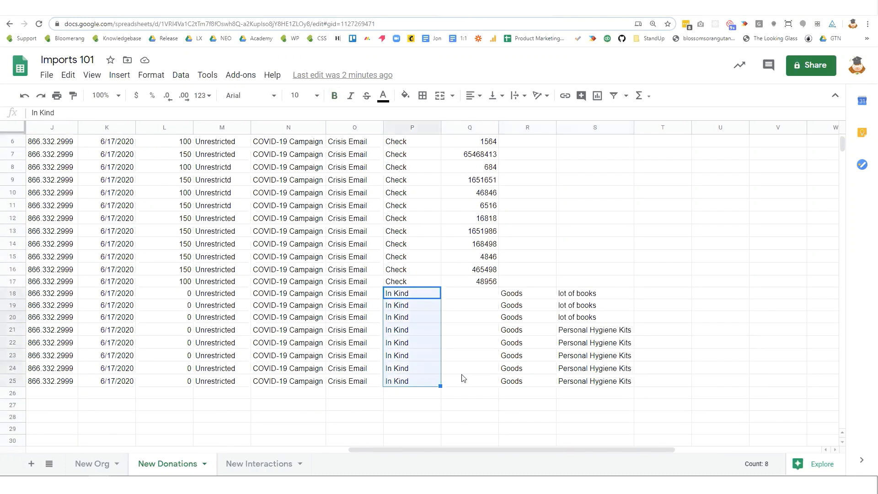
scroll(464, 375, "up", 2)
left_click(474, 359)
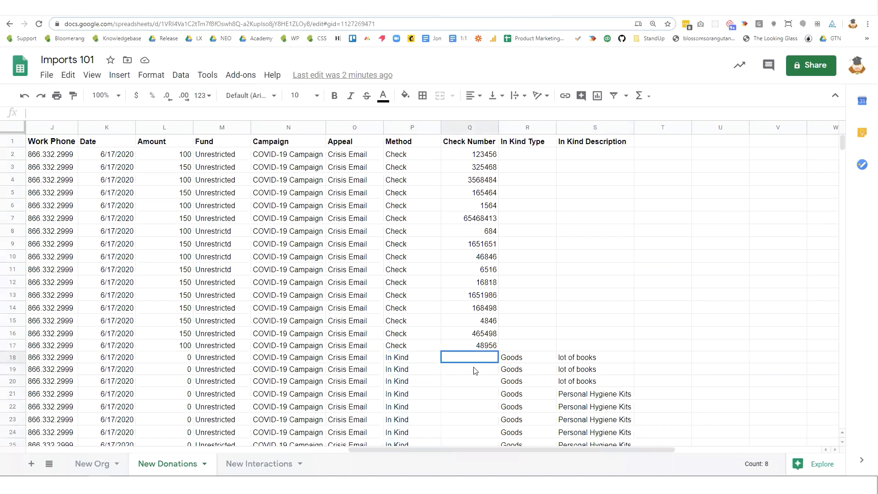
left_click_drag(474, 371, 484, 409)
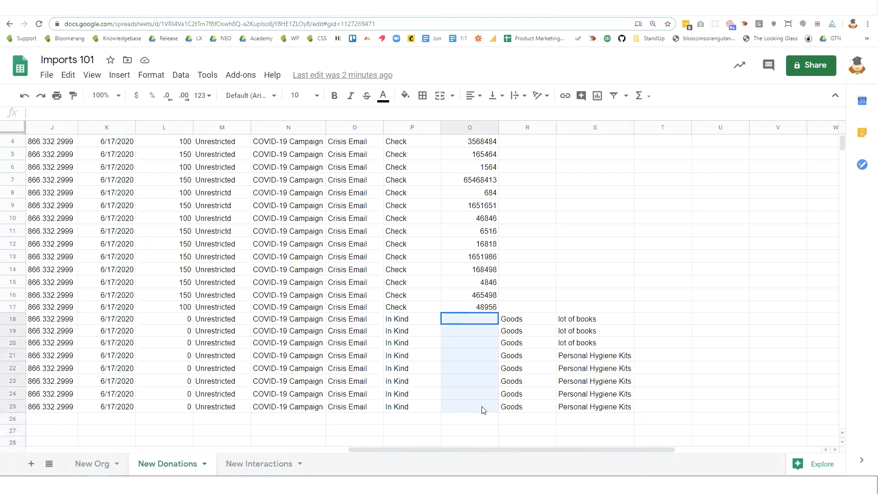
scroll(534, 353, "up", 2)
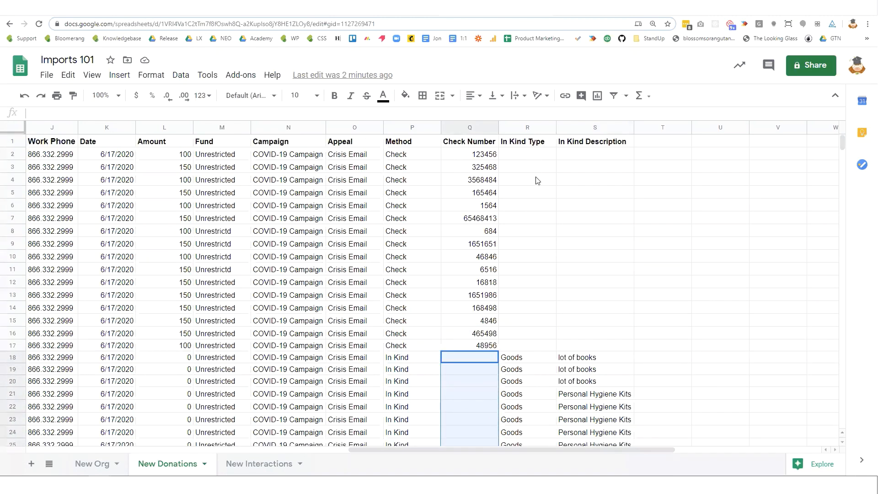
Review the In Kind Type and In Kind Description entries for the in-kind donations in rows 18 to 25.
scroll(540, 338, "down", 2)
left_click_drag(531, 298, 547, 380)
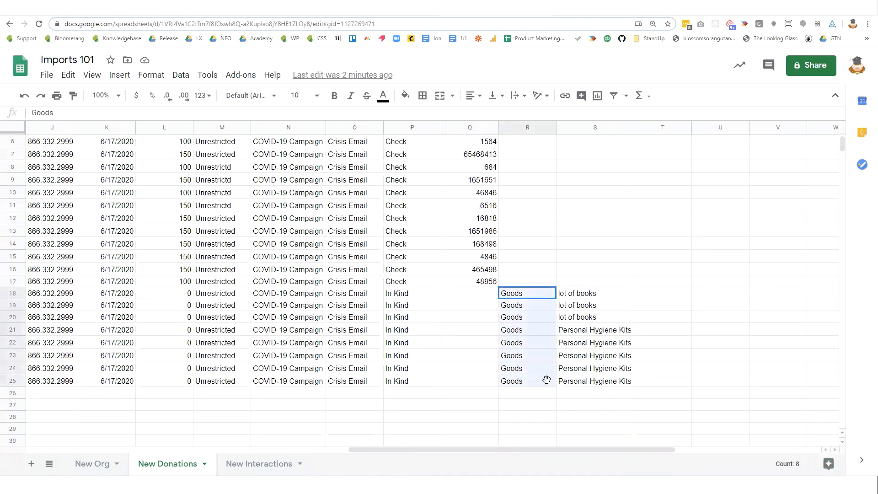
scroll(595, 375, "up", 2)
left_click(597, 143)
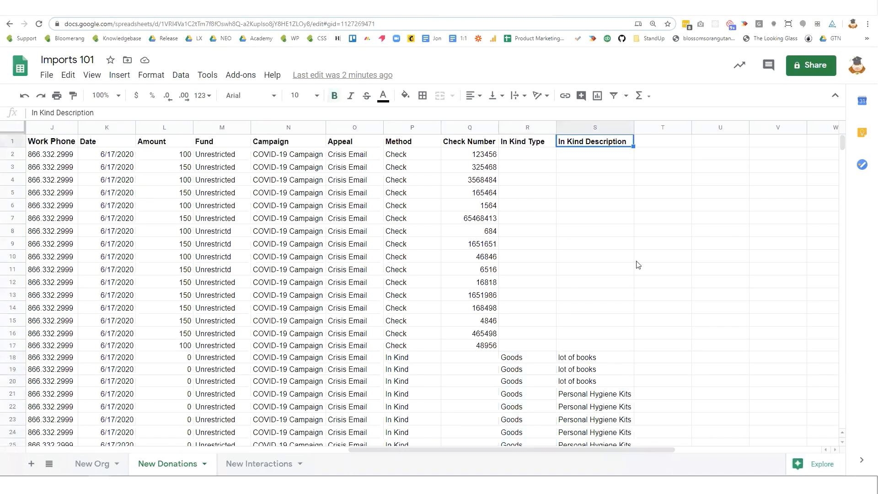
scroll(638, 264, "down", 2)
left_click_drag(616, 296, 613, 380)
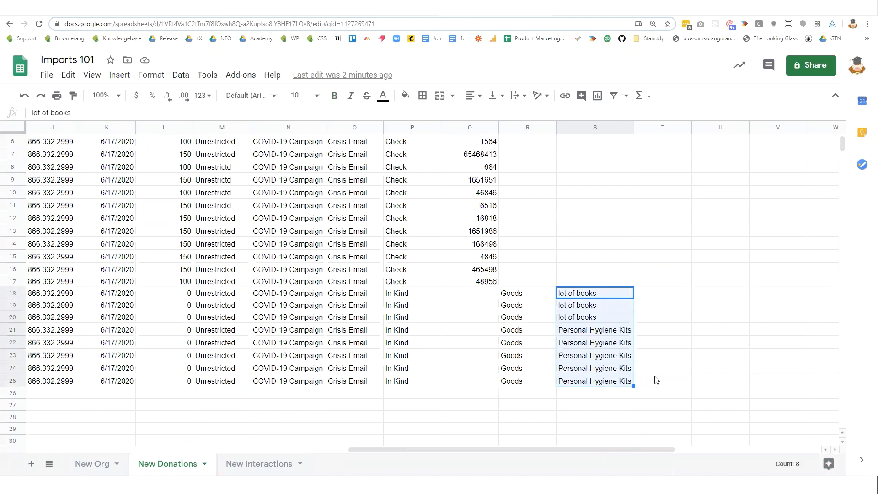
Add a "Note" column header in cell T1, beside In Kind Description.
scroll(657, 380, "up", 2)
left_click(663, 145)
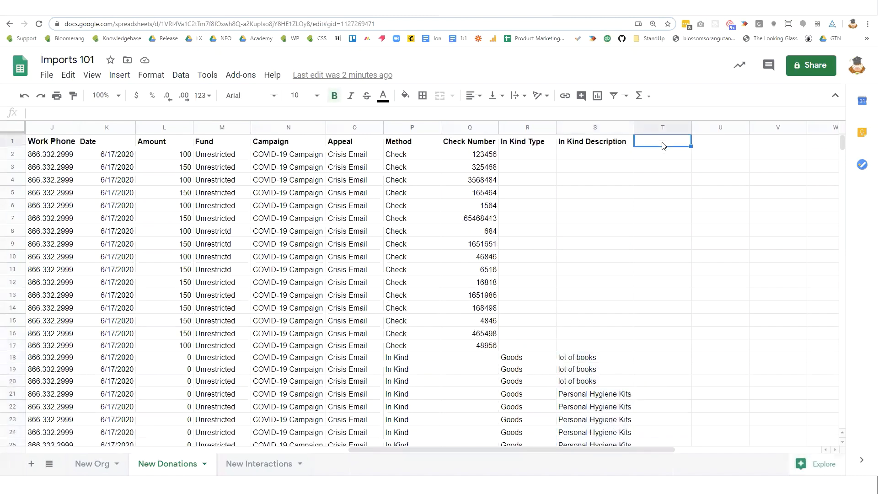
type("Note")
key("Return")
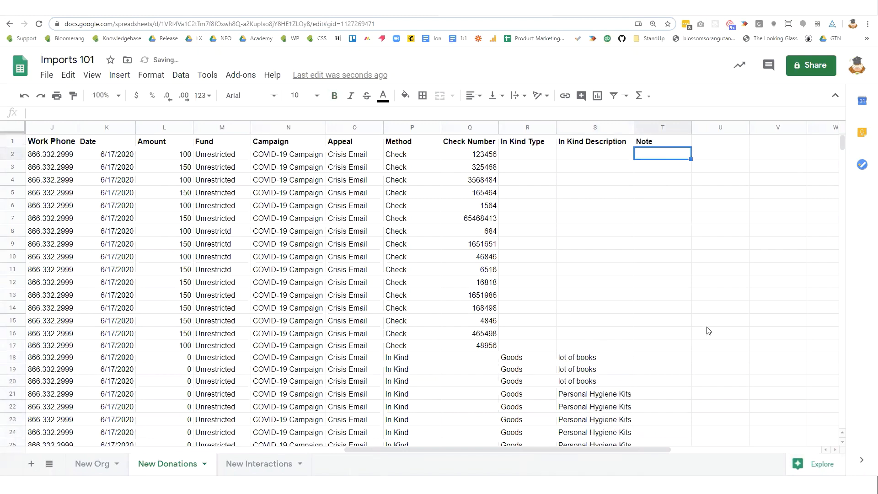
Enter "masks, hand sanitizer, face shields" as the note for the Personal Hygiene Kits donation in row 21.
left_click(665, 394)
left_click(597, 399)
left_click(682, 397)
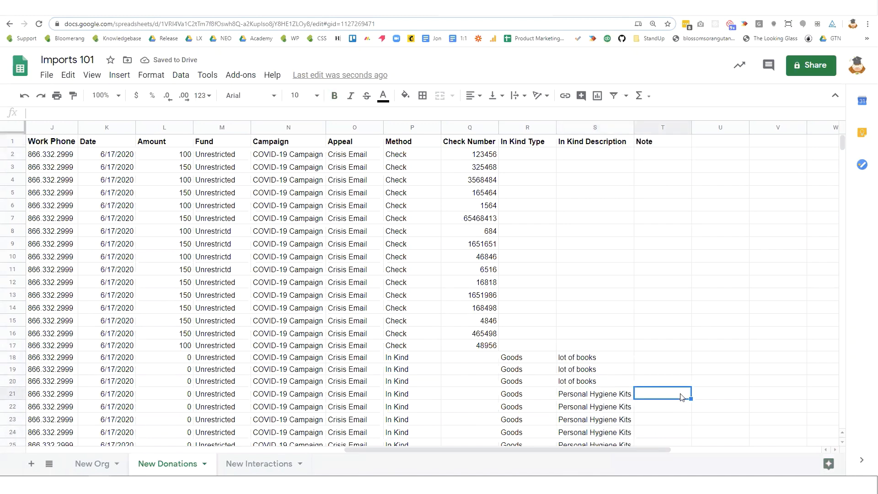
type("masks, s")
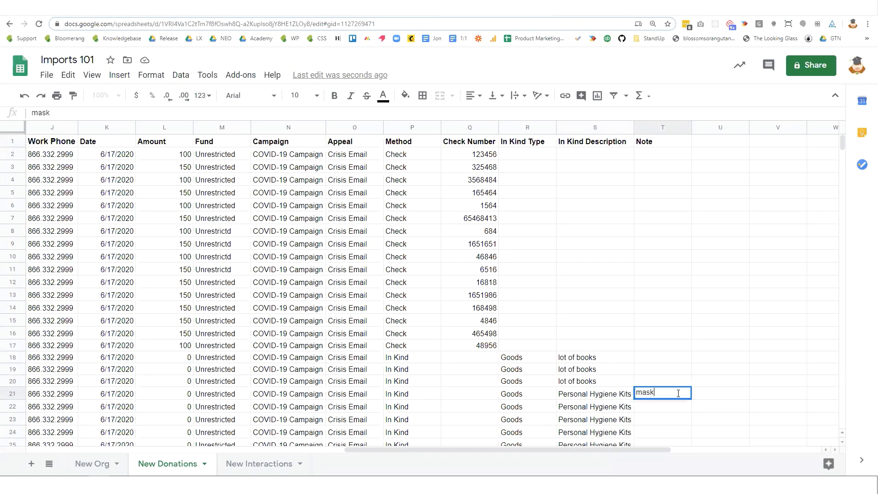
key("BackSpace")
type("hand sanitiz")
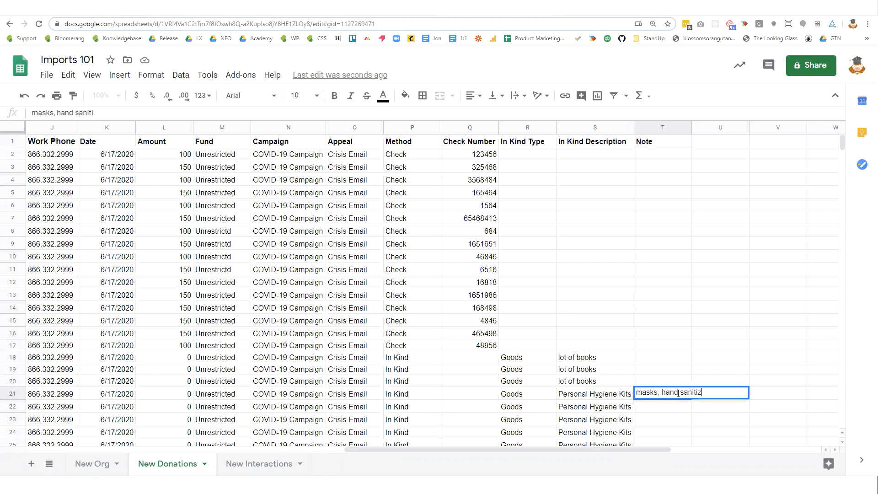
type("er, face shields")
key("Return")
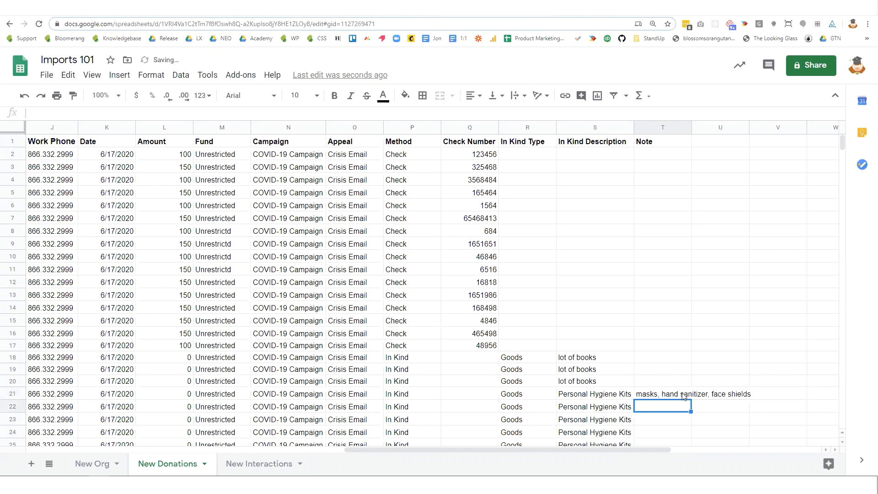
Fill the row 21 note down to row 25 and fit the Note column's width to its text.
scroll(706, 361, "down", 2)
left_click(651, 334)
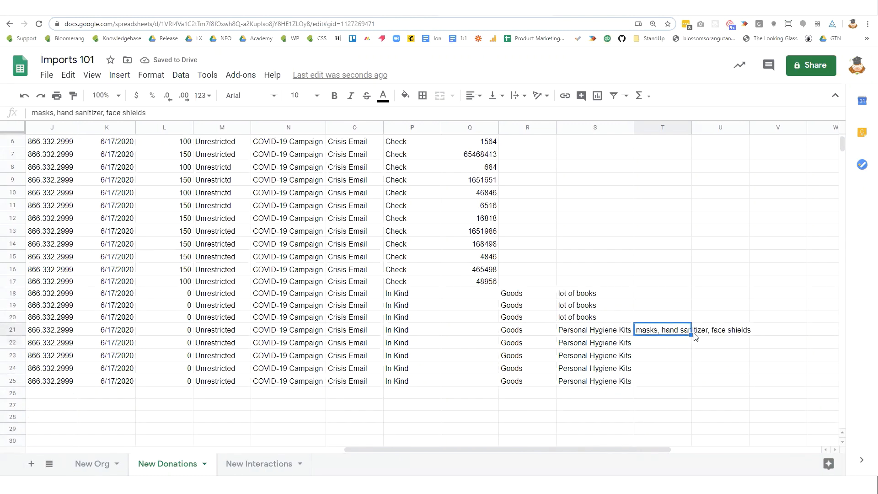
left_click_drag(695, 336, 690, 382)
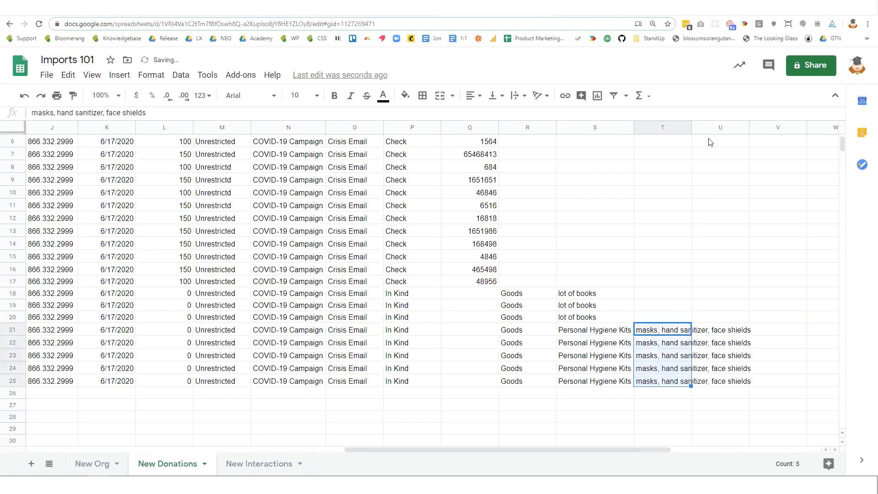
double_click(691, 127)
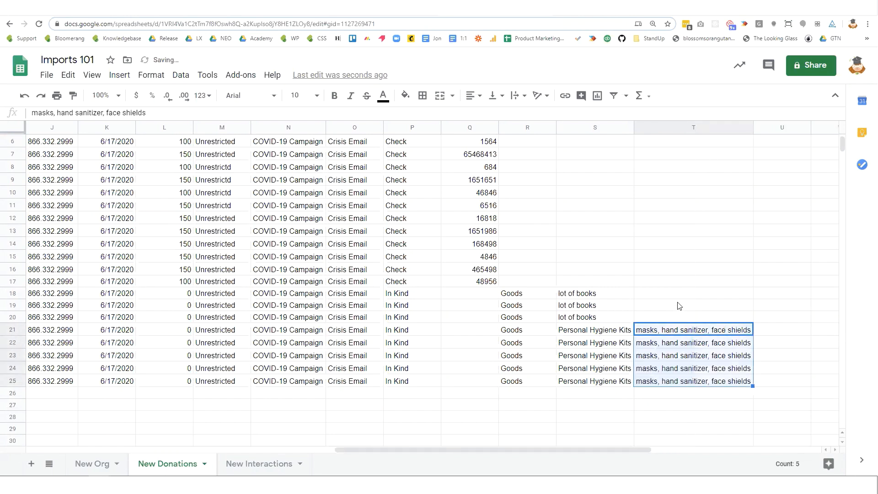
left_click(773, 334)
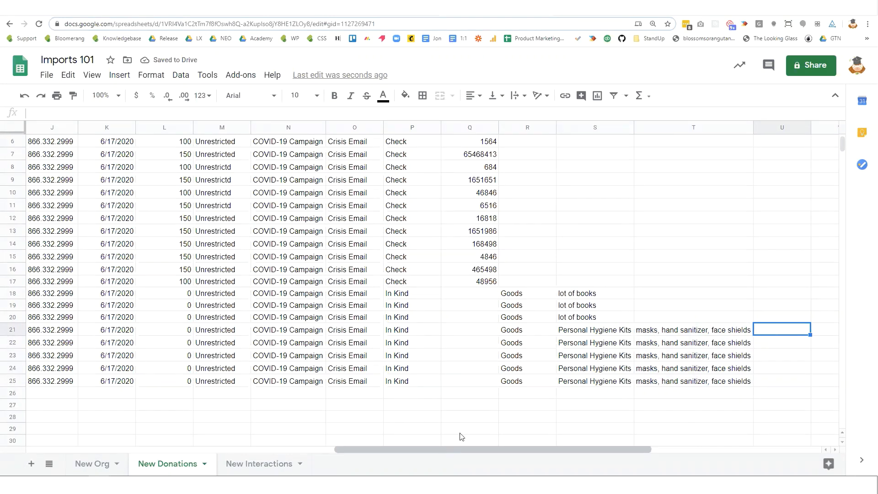
Review the donation columns, then compare the account numbers in rows 12 and 21.
scroll(490, 404, "up", 3)
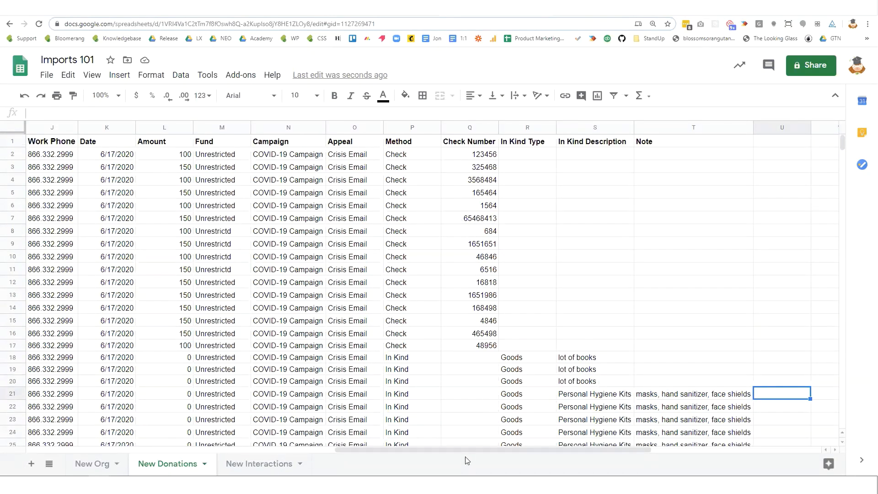
scroll(466, 446, "left", 6)
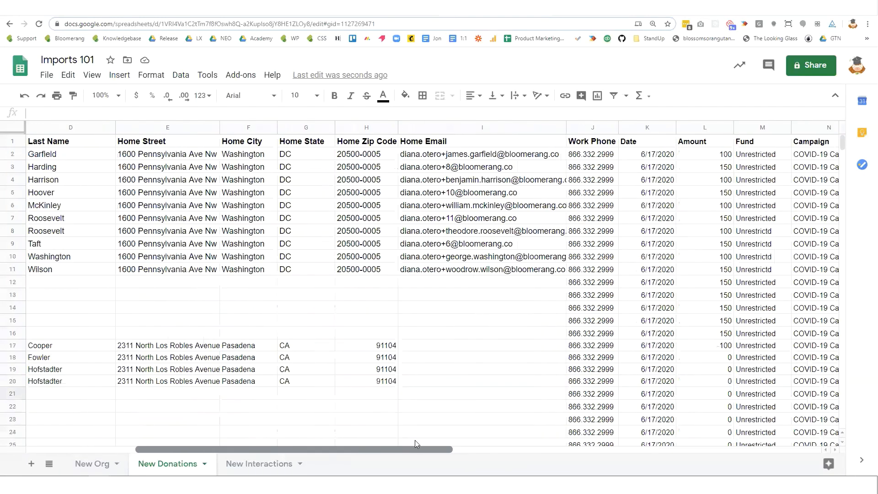
scroll(416, 440, "right", 3)
scroll(467, 444, "right", 1)
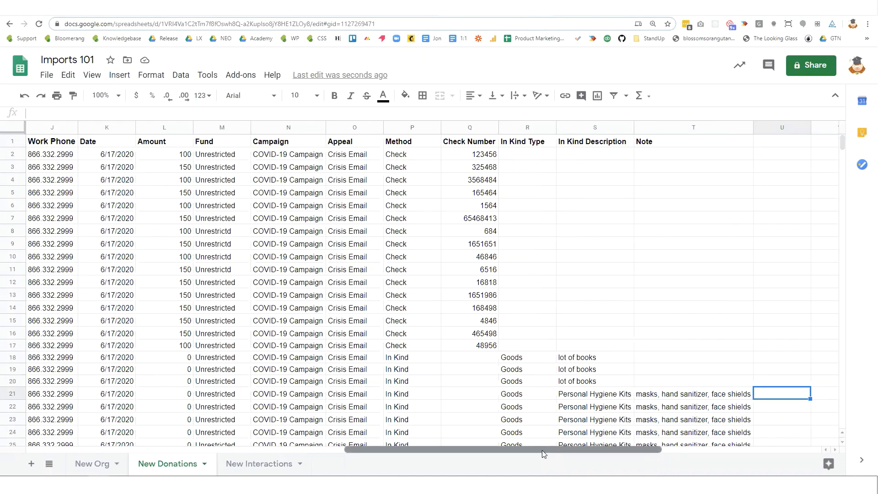
left_click_drag(543, 451, 198, 439)
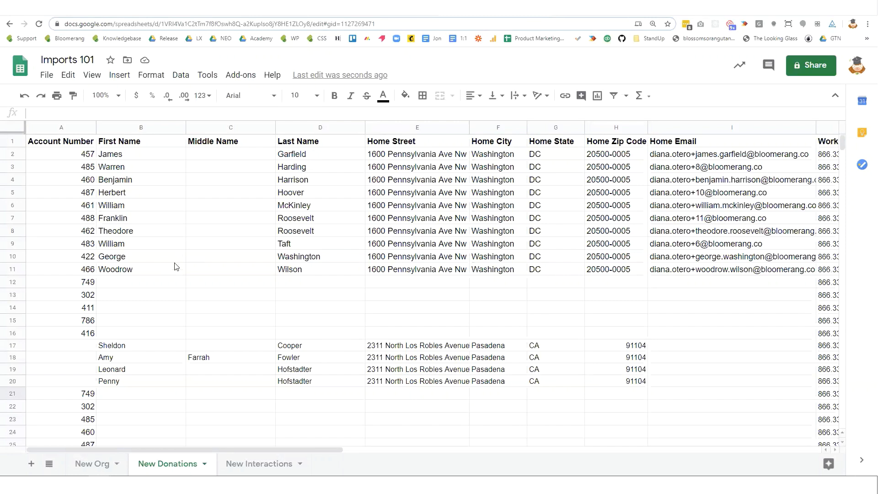
left_click(69, 286)
left_click(64, 394)
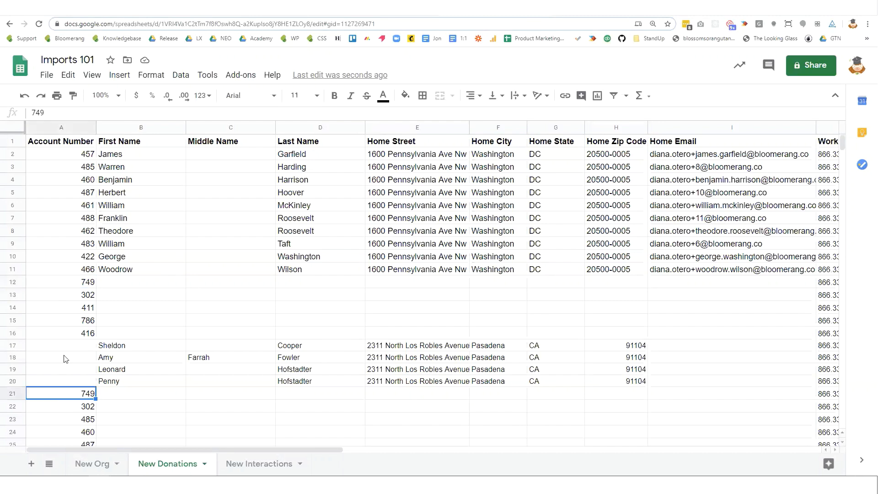
left_click(67, 286)
left_click(78, 397)
left_click(83, 286)
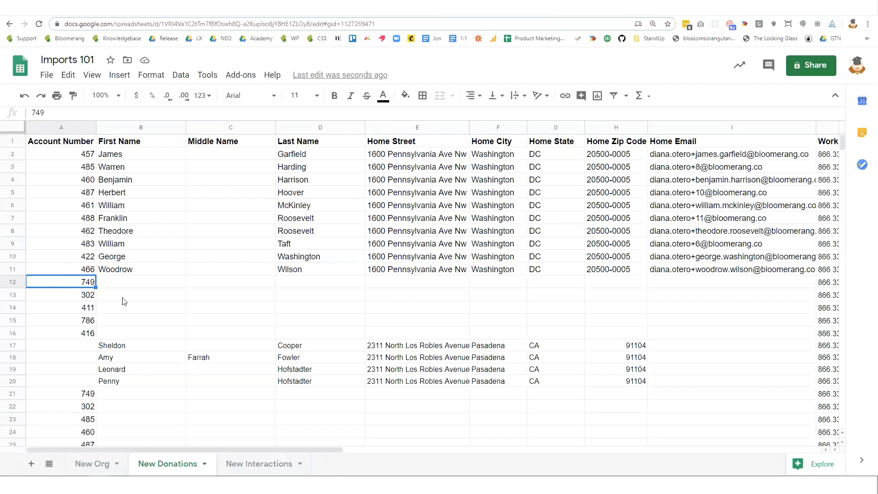
Check the name, address and email cells beside the account numbers in rows 12 and 13.
scroll(141, 342, "down", 2)
scroll(141, 341, "up", 2)
left_click(110, 286)
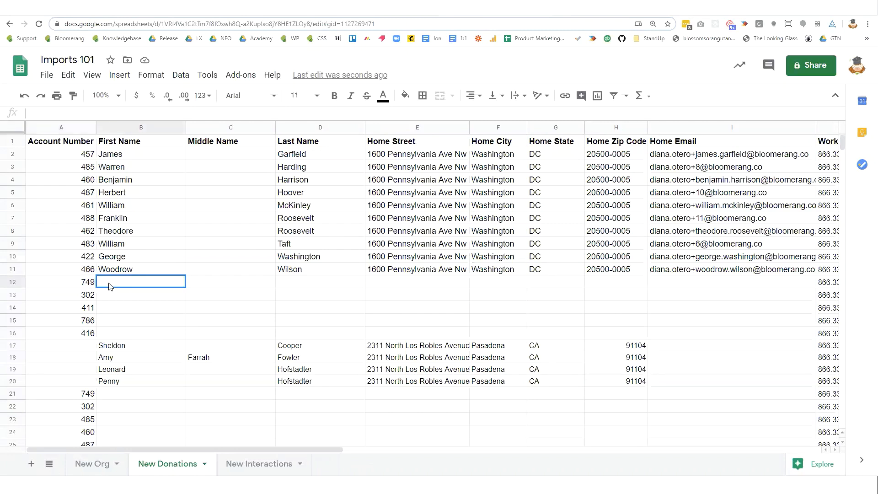
left_click_drag(137, 286, 725, 293)
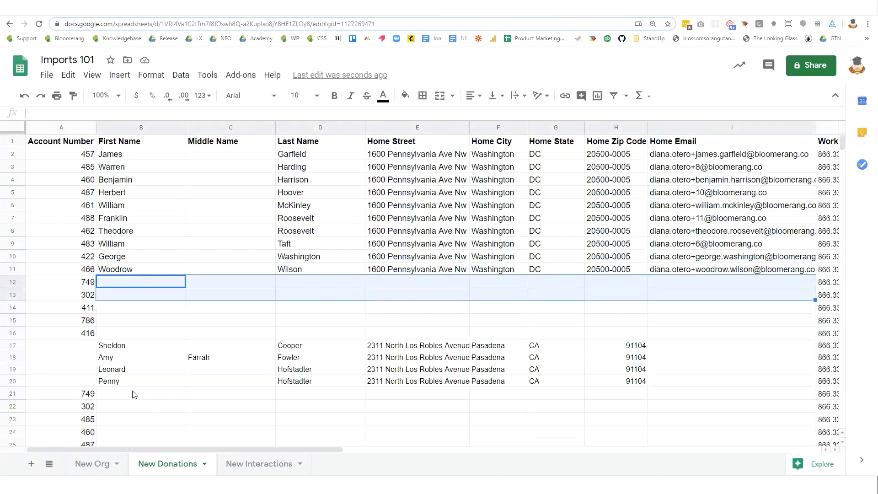
Review the names and home addresses of the donors without account numbers in rows 17 to 20.
scroll(122, 363, "down", 2)
left_click_drag(119, 283, 639, 317)
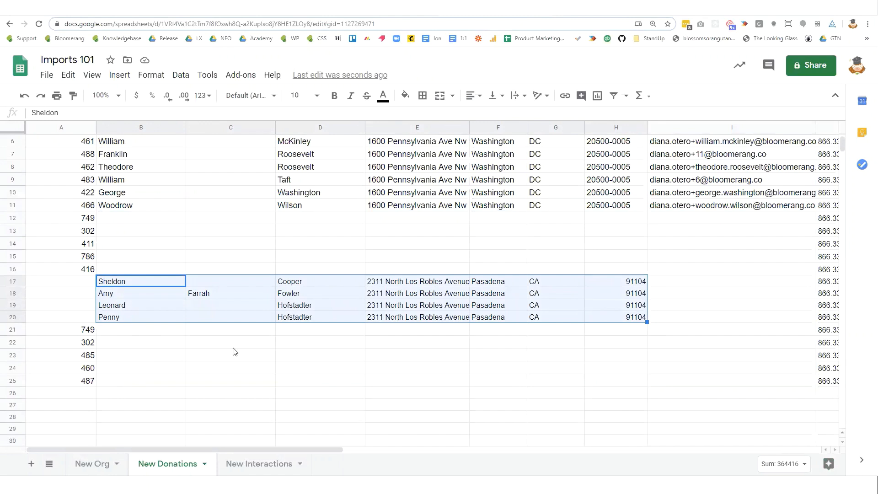
left_click(431, 283)
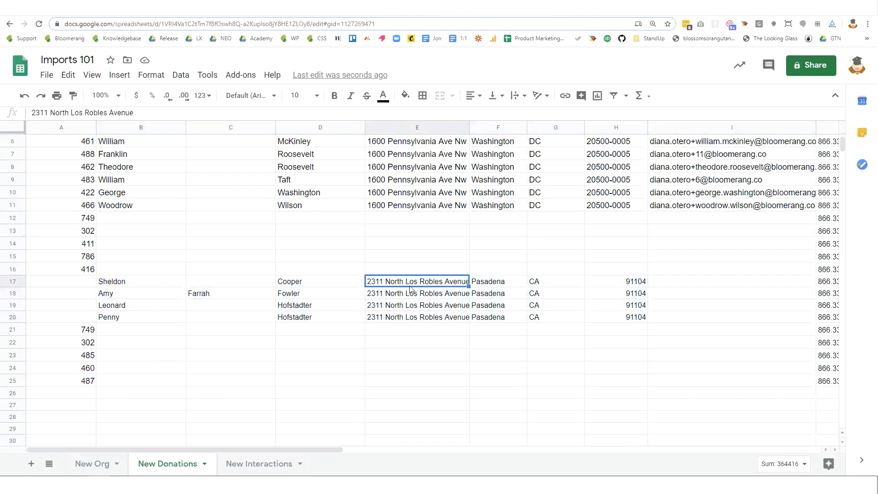
left_click(406, 304)
left_click(395, 282)
left_click_drag(554, 295, 722, 317)
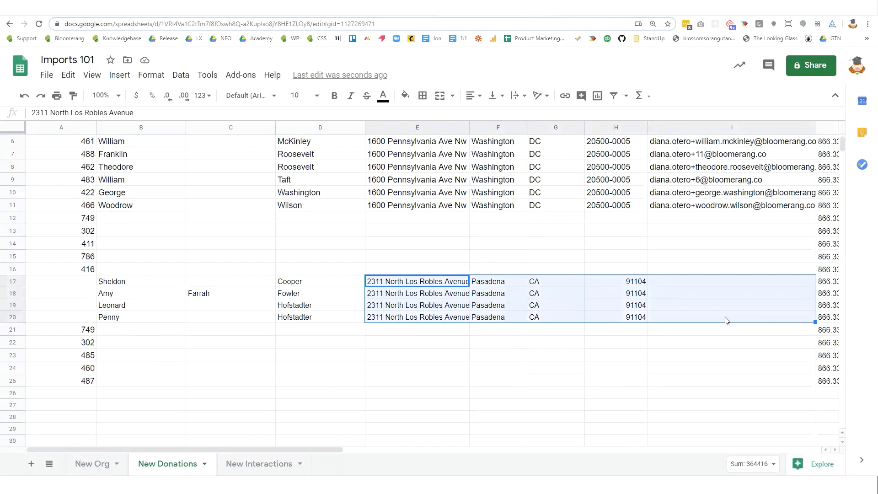
left_click(128, 282)
key("Right")
key("Right")
Enter the row 17 donor's first and last name again in row 26, and select the row's cells from Home Street onward.
left_click(165, 396)
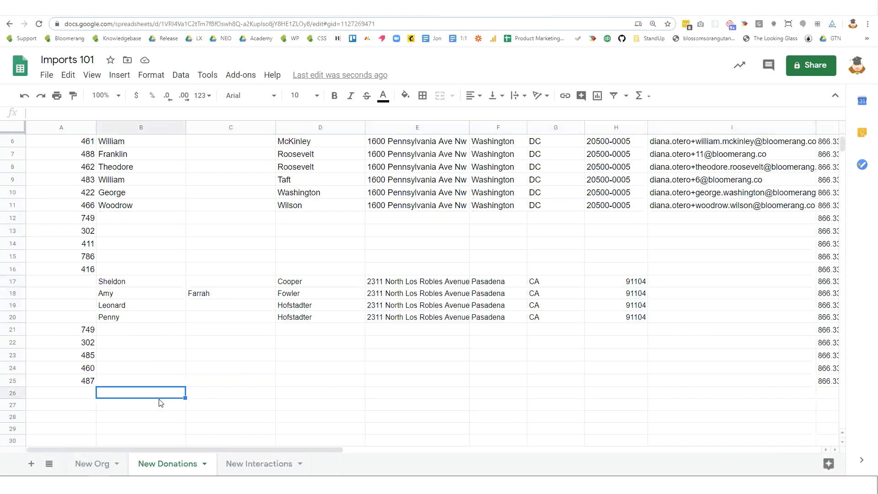
type("Sheldon")
key("Tab")
key("Tab")
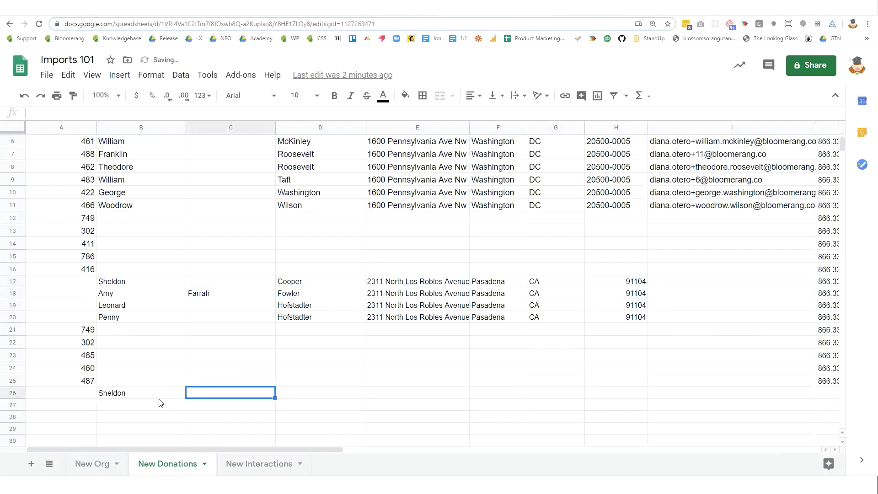
type("Cooper")
key("Return")
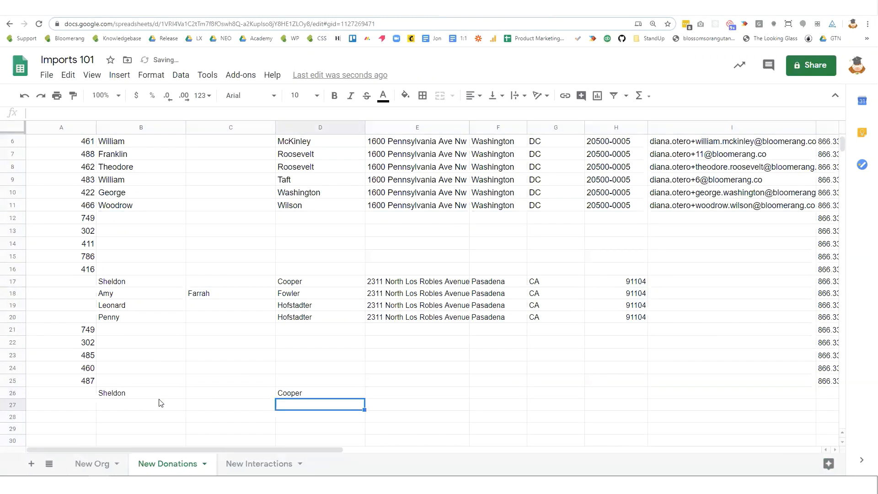
left_click_drag(411, 394, 824, 394)
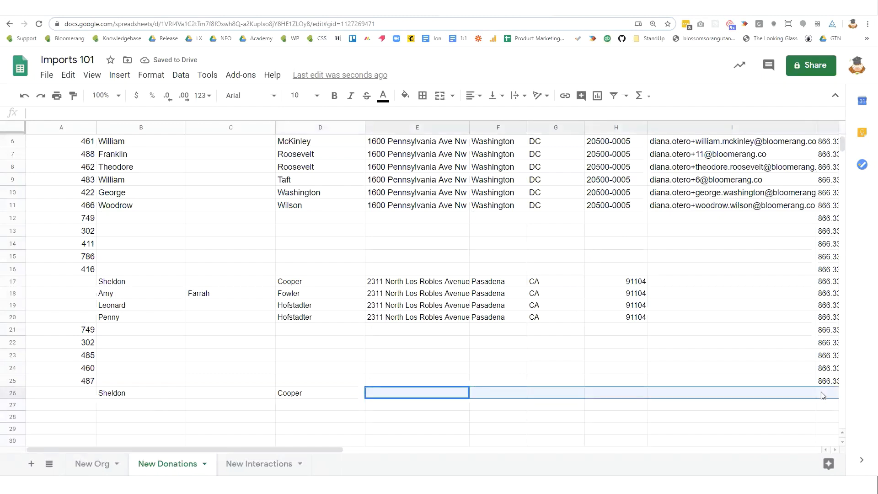
Compare the name cells in row 26 with the name and address in row 17, then clear the repeated donor name from row 26.
left_click(149, 398)
left_click(331, 398, "shift")
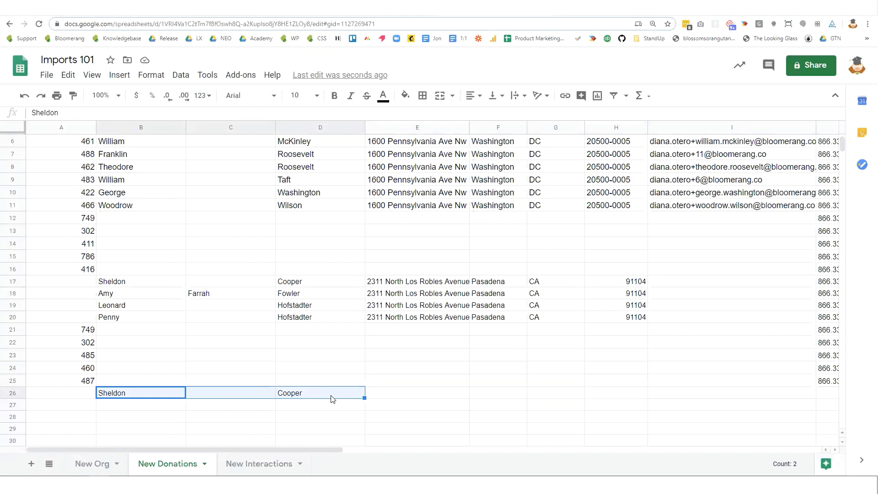
left_click_drag(296, 283, 155, 282)
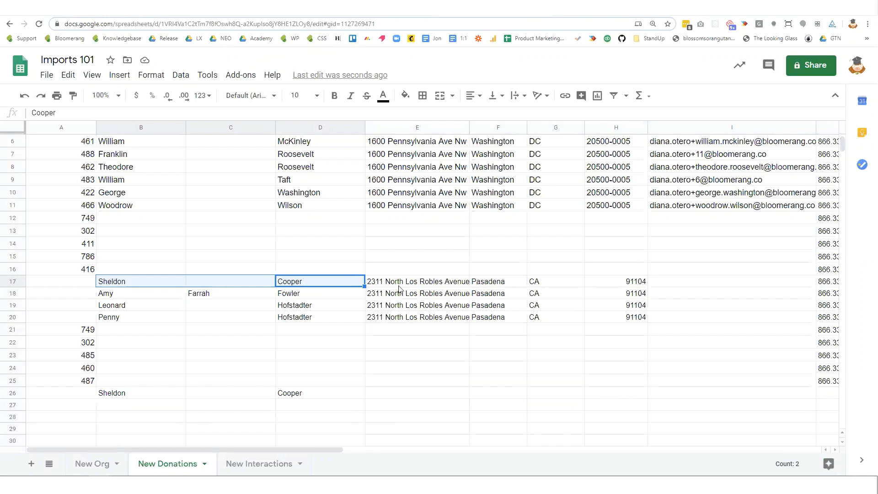
left_click_drag(398, 284, 819, 281)
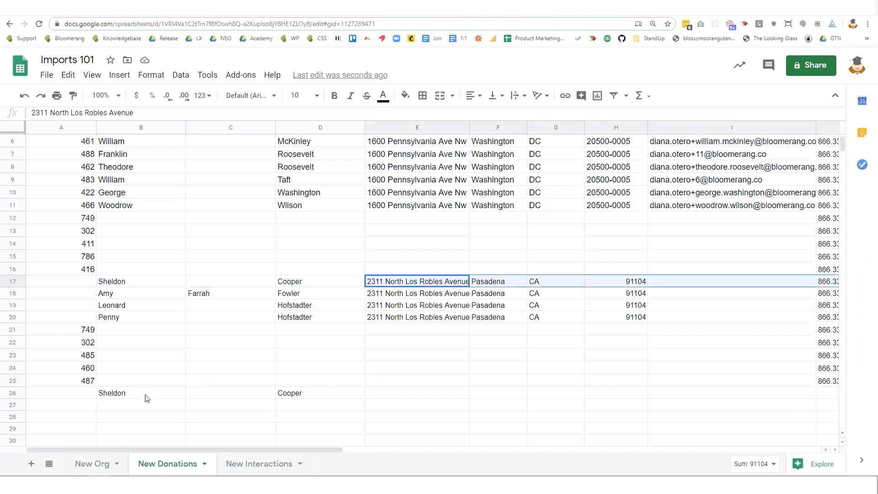
left_click_drag(146, 397, 353, 404)
key("Delete")
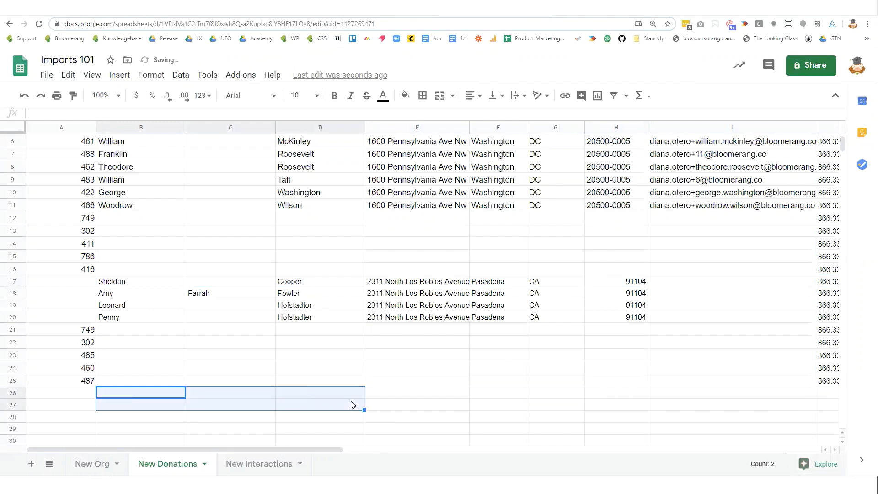
left_click(379, 420)
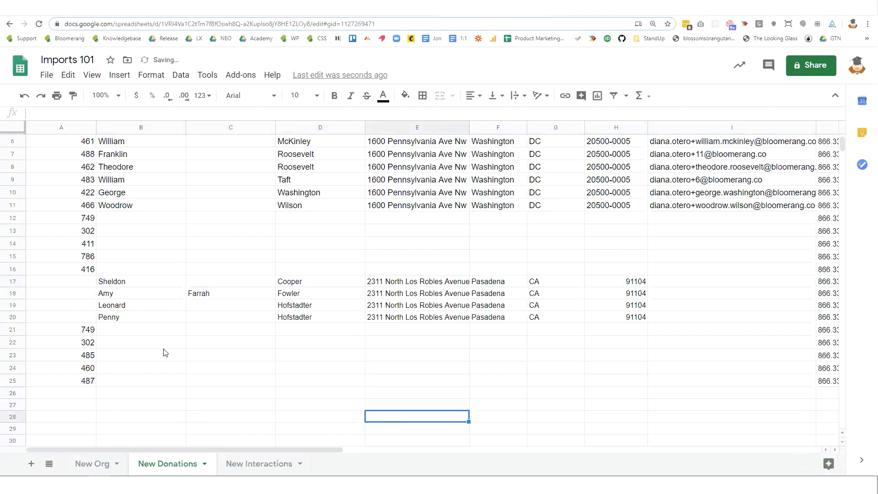
Download the New Donations sheet as a comma-separated values (.csv) file.
scroll(166, 351, "up", 2)
left_click(47, 75)
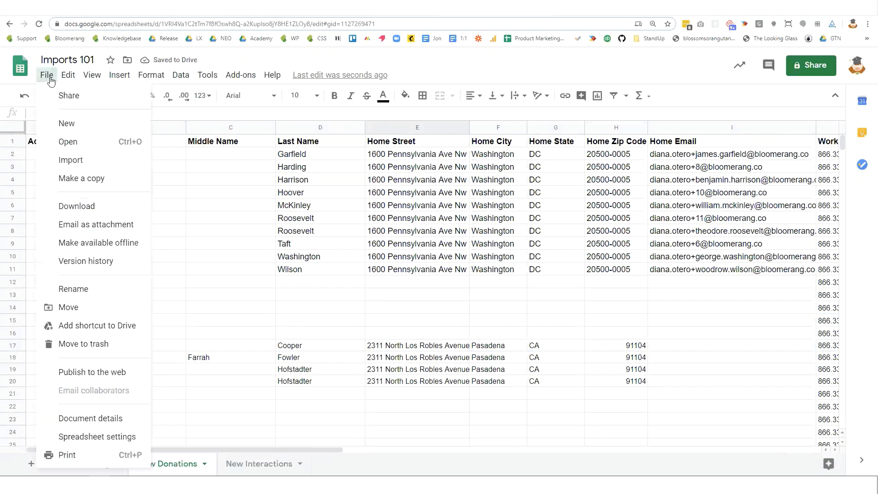
mouse_move(74, 208)
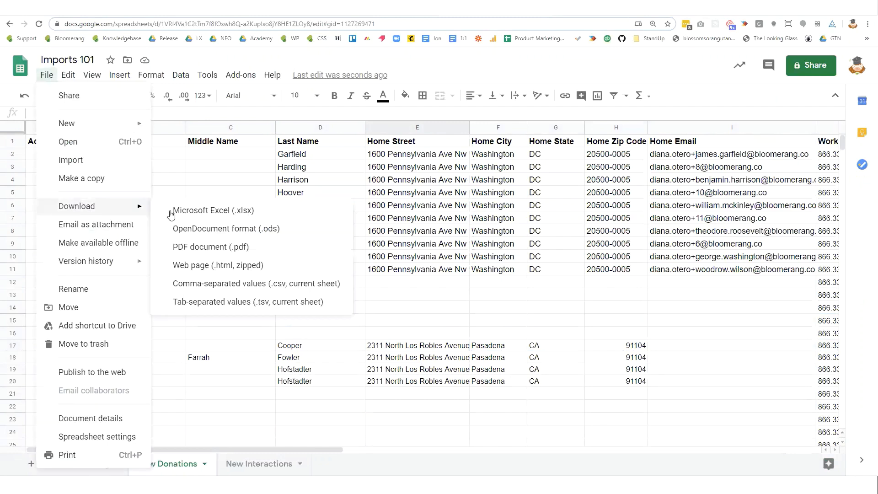
left_click(250, 286)
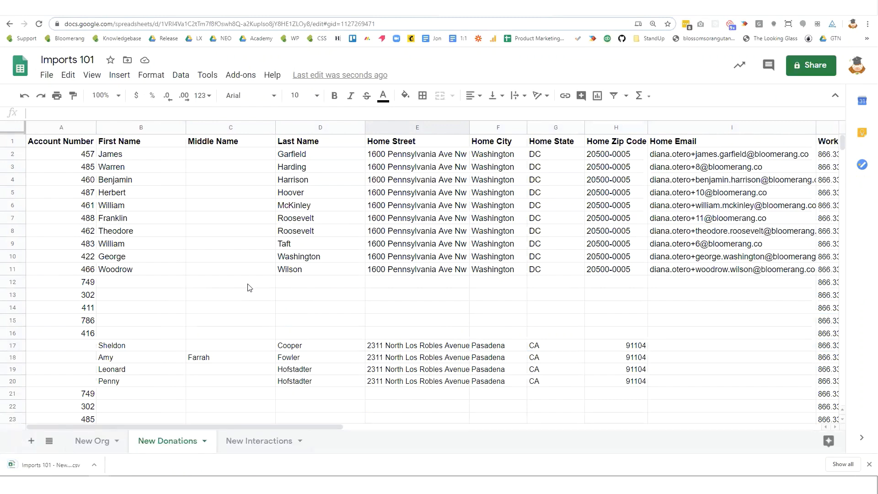
Switch to Bloomerang, go to its imports area and start a new import.
left_click(381, 8)
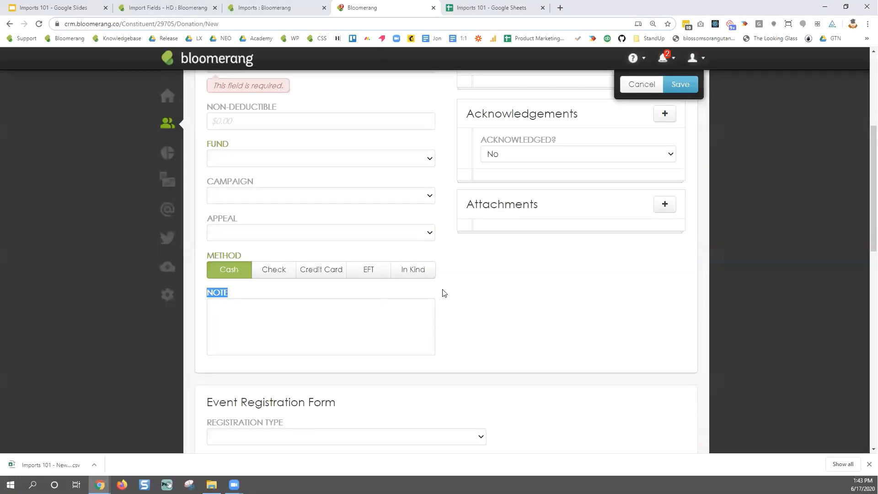
left_click(170, 270)
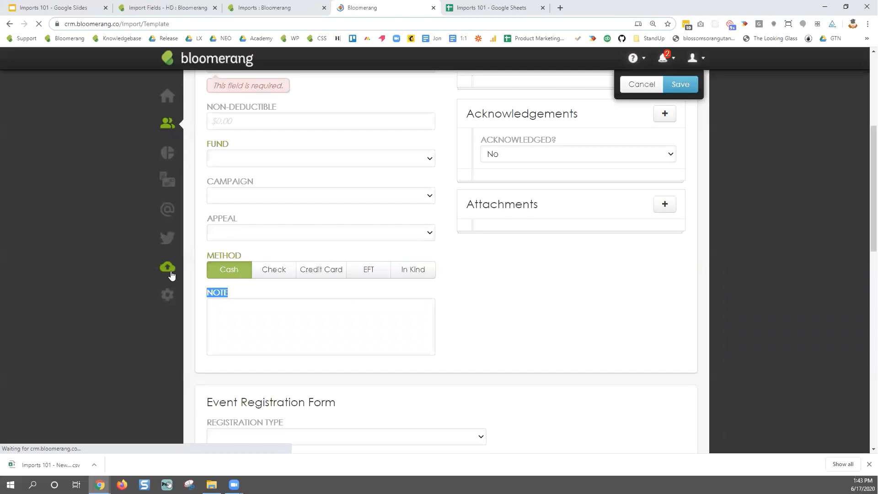
left_click(680, 97)
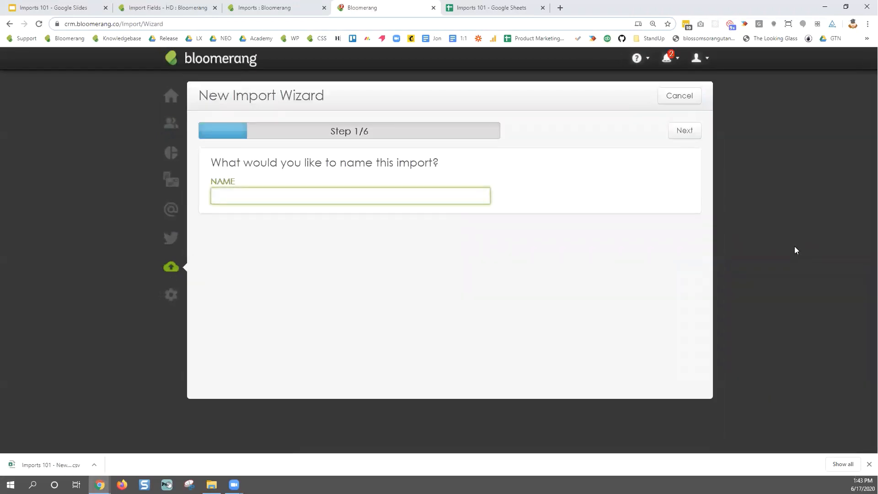
Name the import "New Donations - June" and continue to choosing what to import.
type("New Donations - June")
left_click(661, 195)
left_click(680, 132)
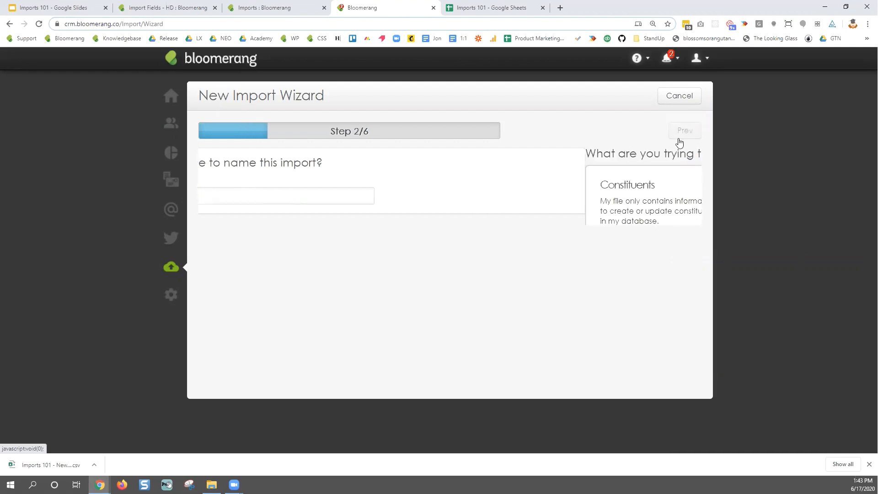
left_click(680, 139)
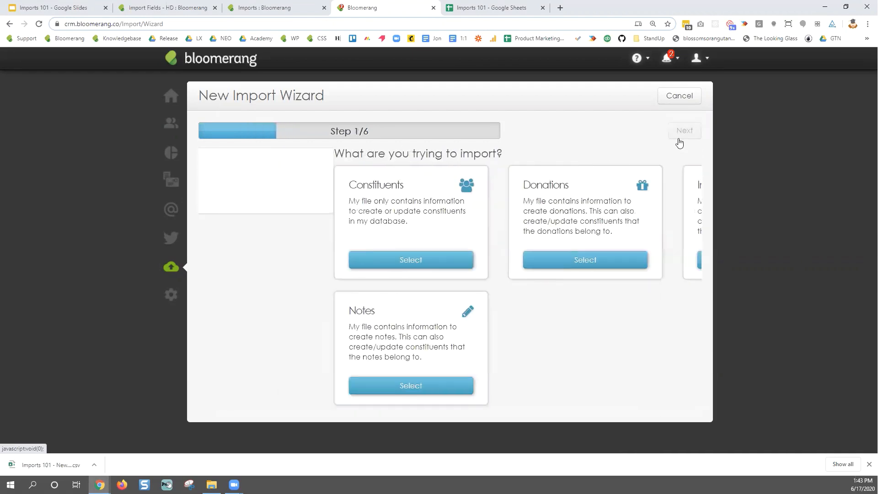
left_click_drag(308, 196, 211, 196)
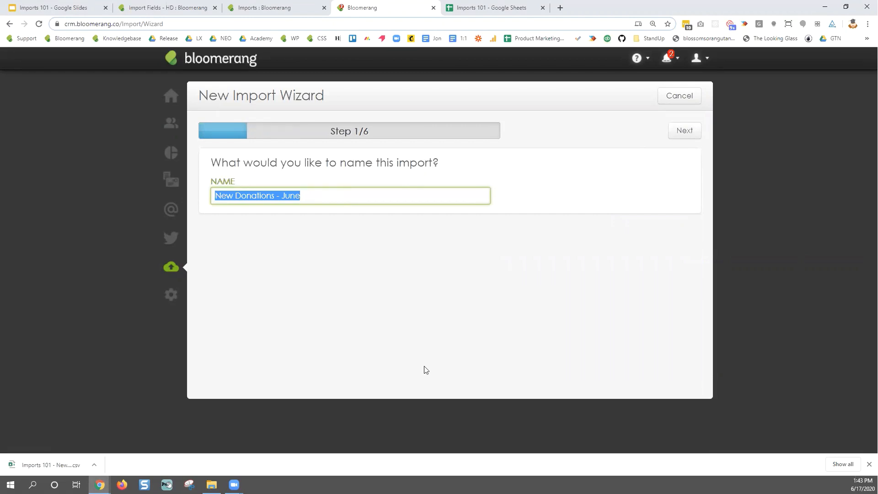
left_click(700, 137)
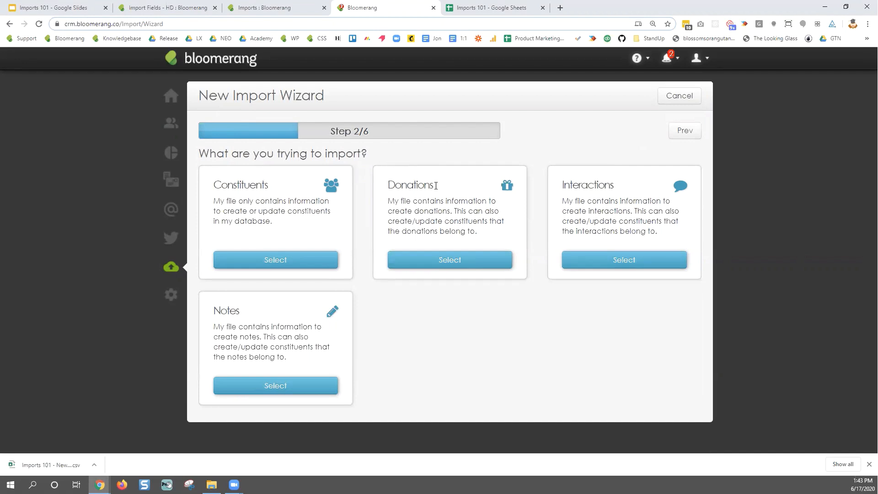
Choose Donations as the data to import and Individual as the constituent type.
left_click_drag(436, 186, 390, 185)
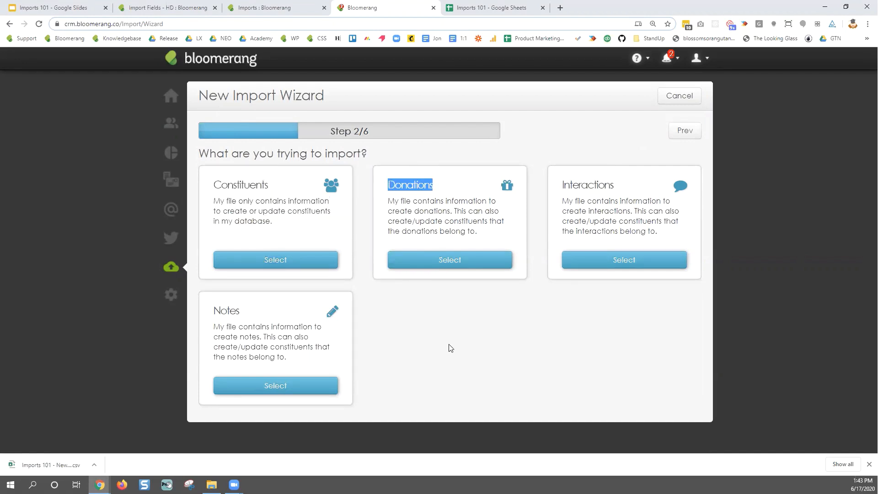
left_click(464, 265)
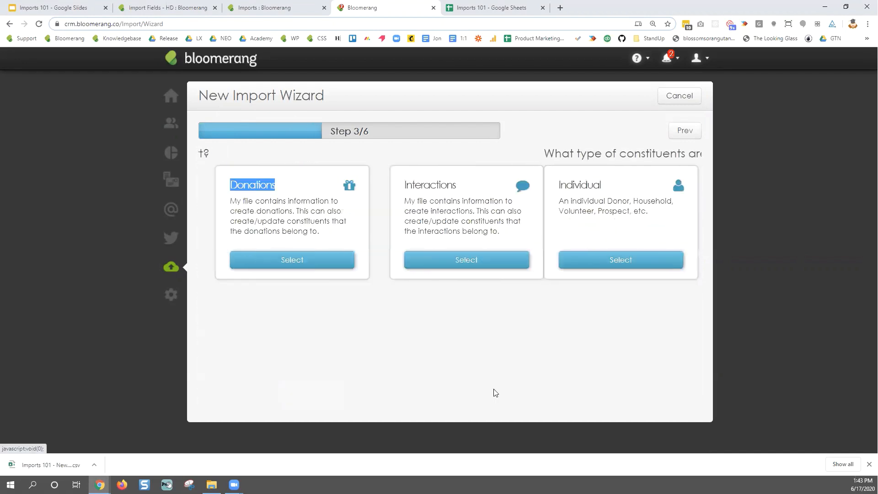
left_click(309, 264)
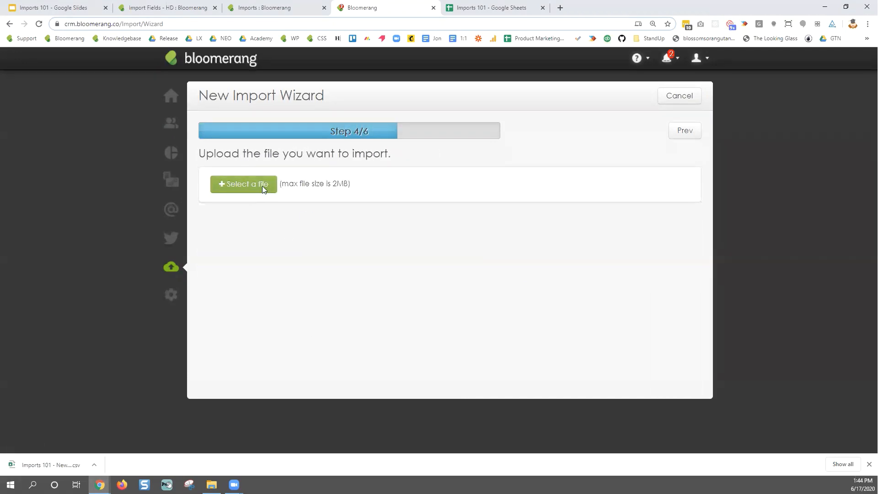
Upload the file "Imports 101 - New Donations" from the Downloads folder to the import.
left_click(262, 186)
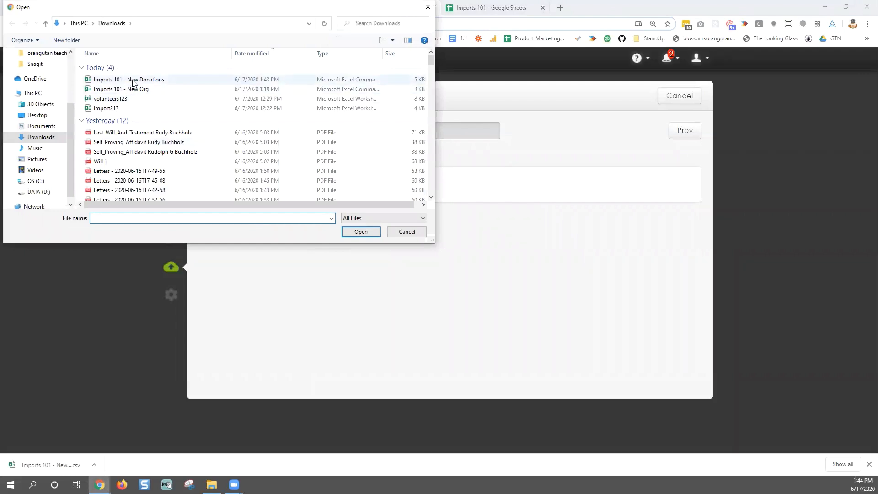
left_click(130, 80)
left_click(361, 232)
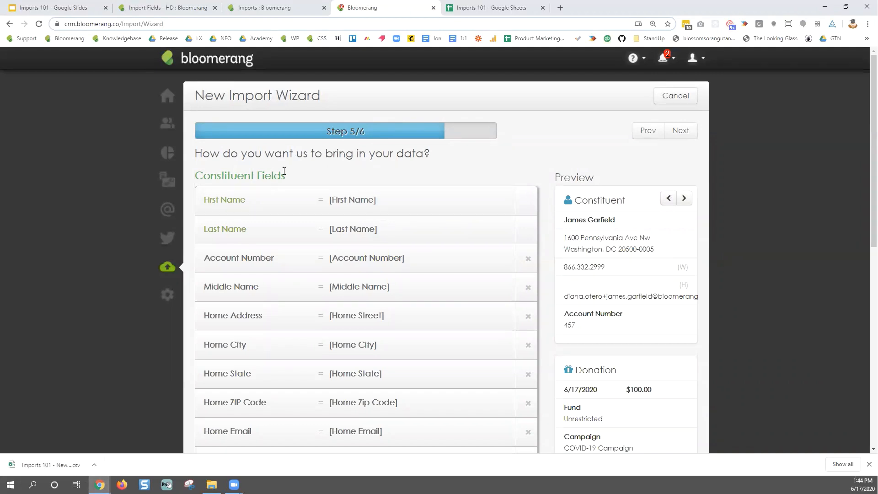
Review how the import's fields are divided into Constituent Fields and Donation Fields.
left_click_drag(287, 176, 197, 179)
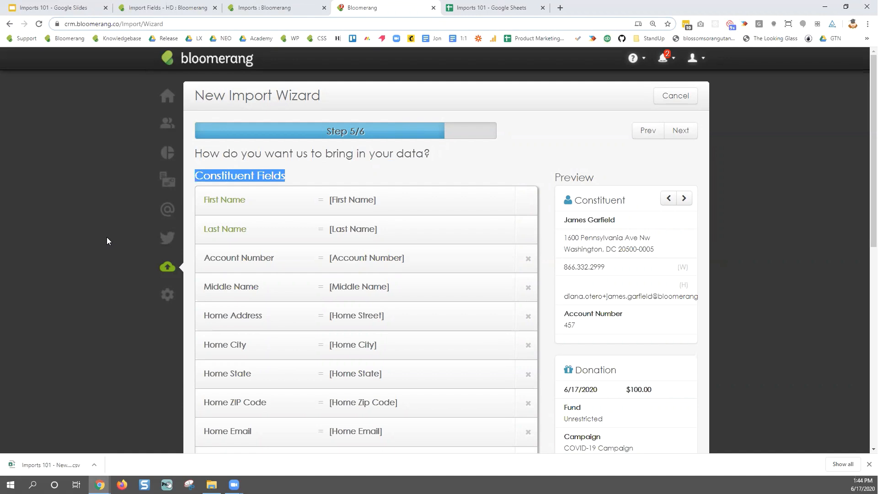
scroll(106, 237, "down", 8)
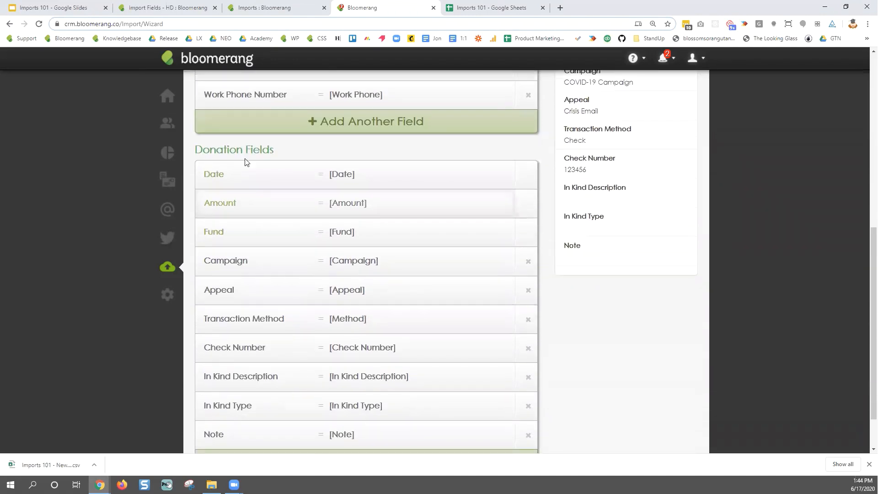
triple_click(196, 156)
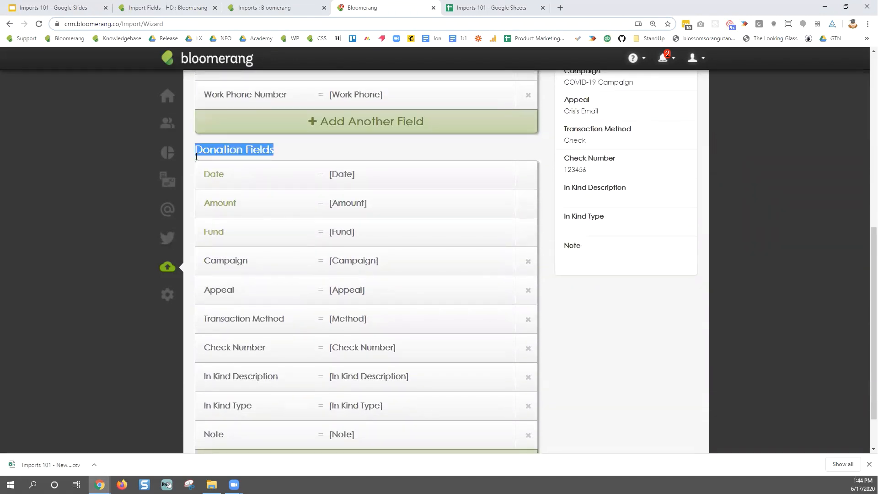
left_click(291, 157)
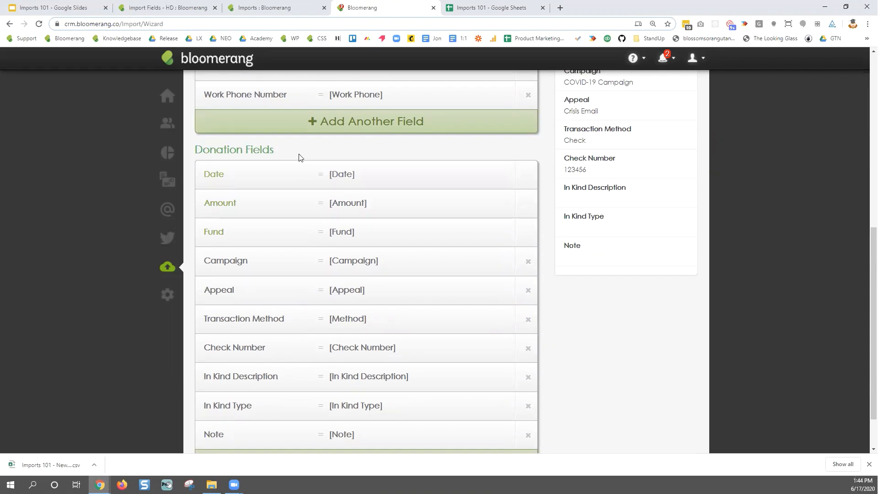
scroll(698, 334, "up", 6)
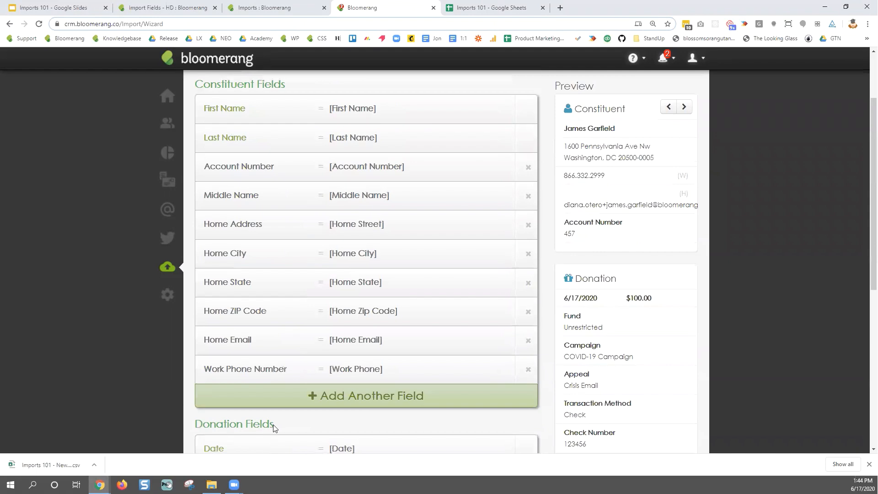
left_click_drag(275, 424, 199, 424)
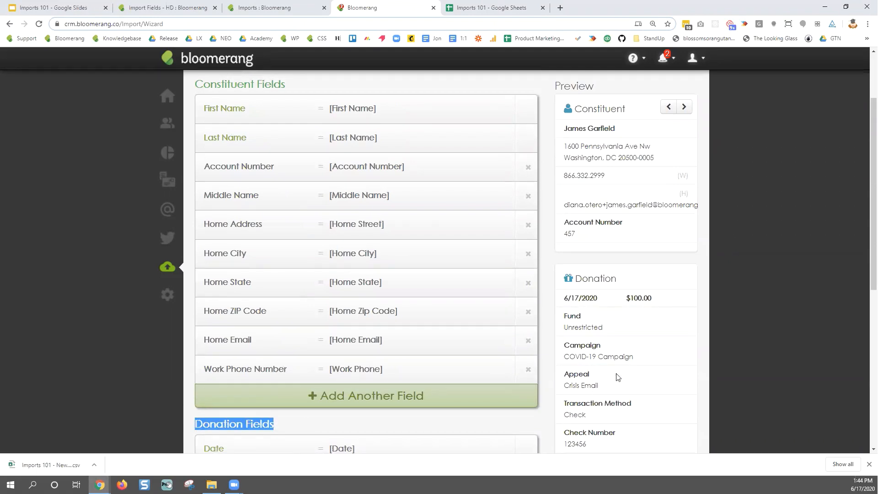
Check the header row of the New Donations sheet in Google Sheets, then compare it with the field mappings in Bloomerang.
left_click(478, 9)
left_click(15, 143)
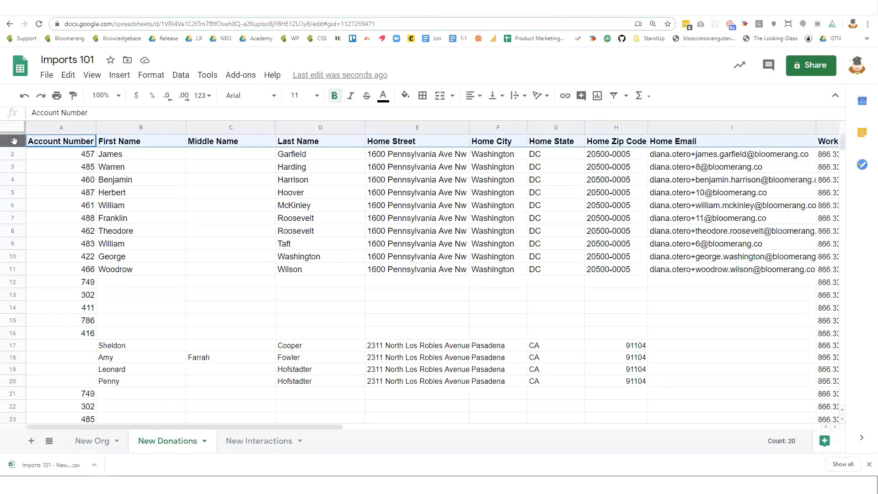
left_click(360, 9)
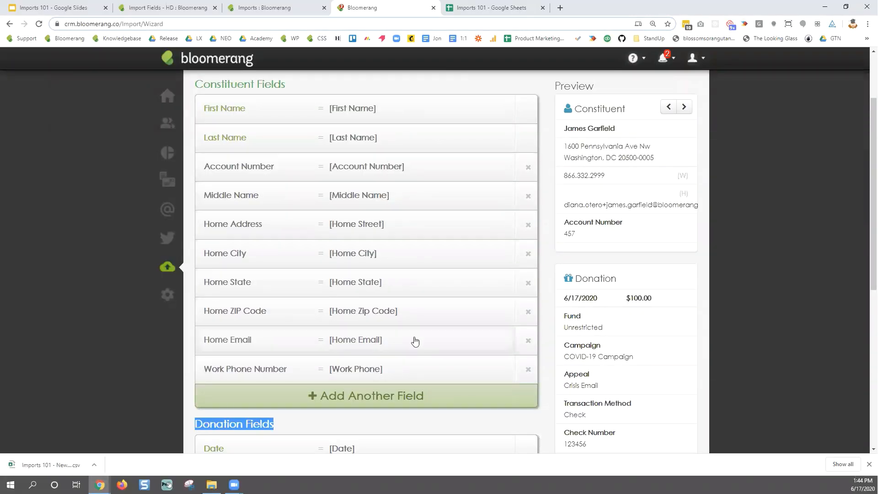
scroll(407, 320, "down", 5)
scroll(402, 300, "down", 2)
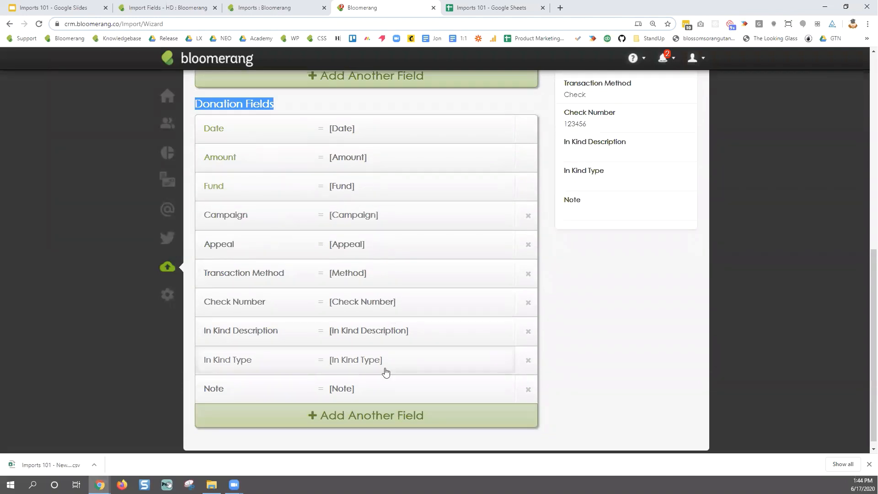
scroll(471, 382, "up", 7)
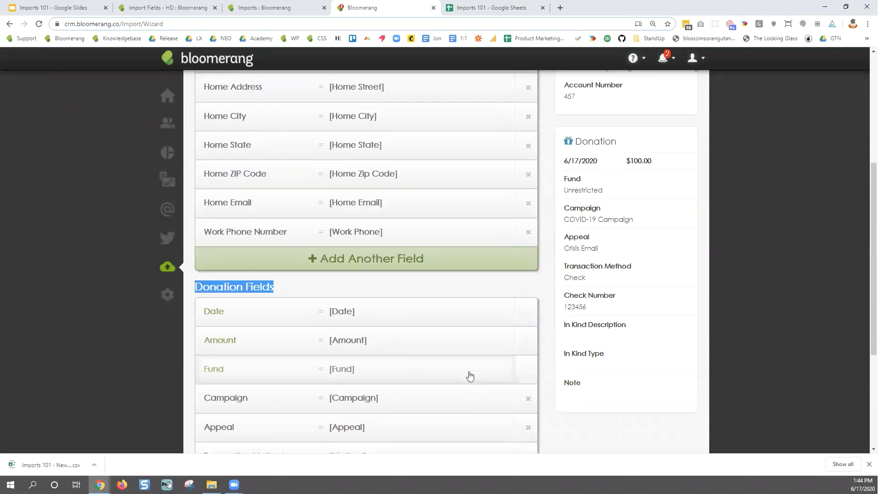
scroll(469, 376, "up", 1)
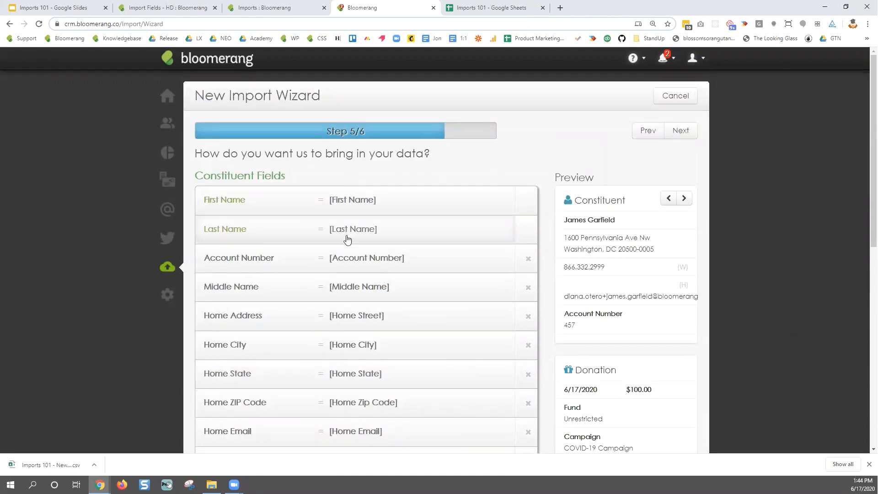
Go through the mapped constituent fields, then the donation fields from Date, Amount and Fund down to Note.
scroll(378, 264, "down", 1)
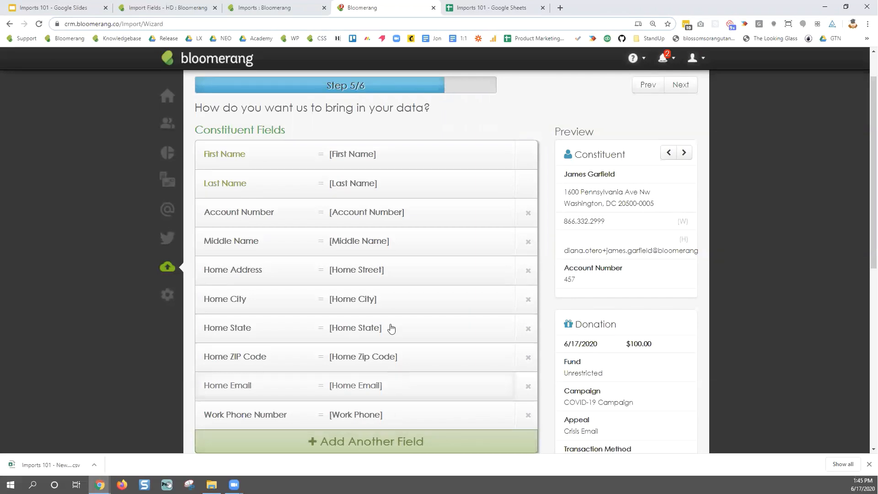
scroll(363, 371, "down", 6)
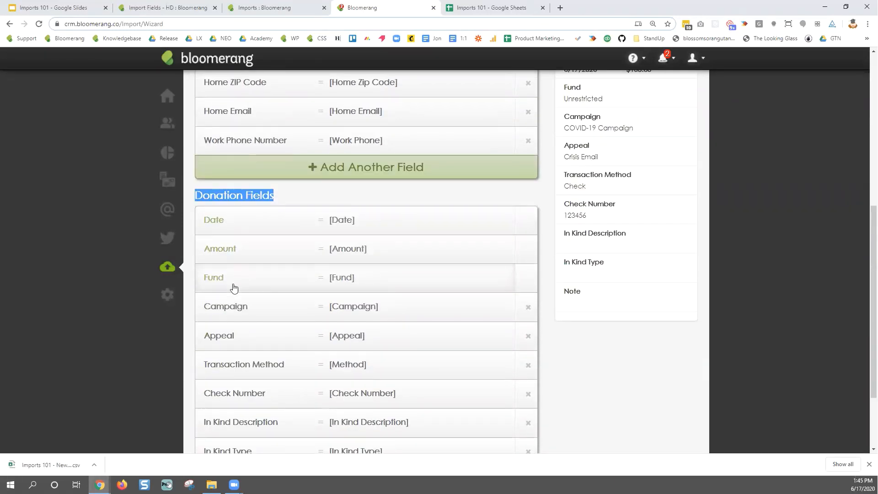
scroll(424, 287, "down", 2)
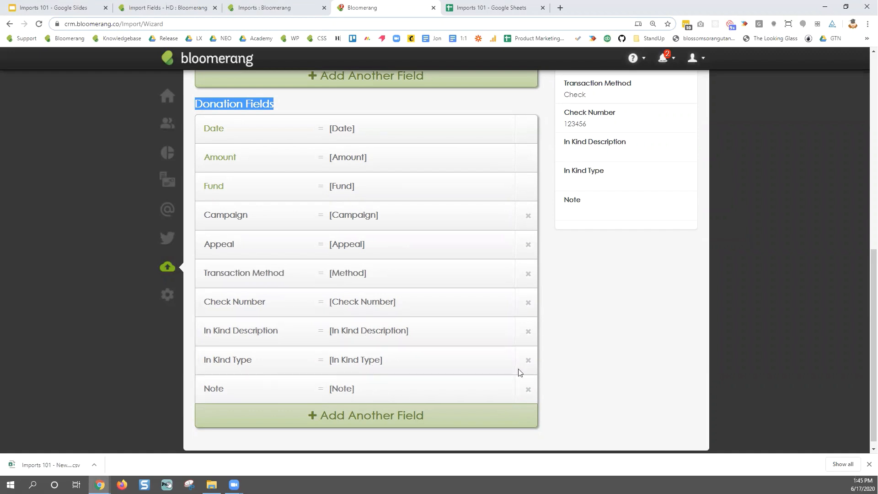
scroll(564, 350, "up", 8)
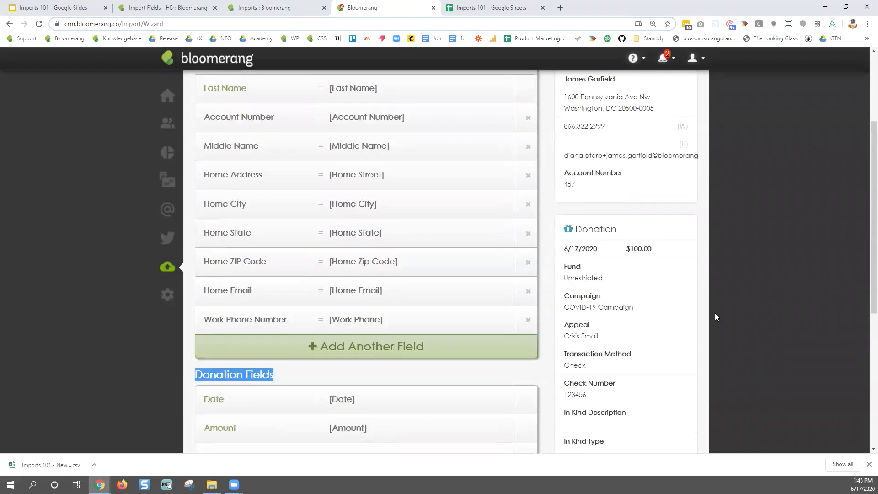
Page through the constituent and donation previews of several records, and continue to the import's final verification step.
left_click(684, 153)
left_click(684, 153)
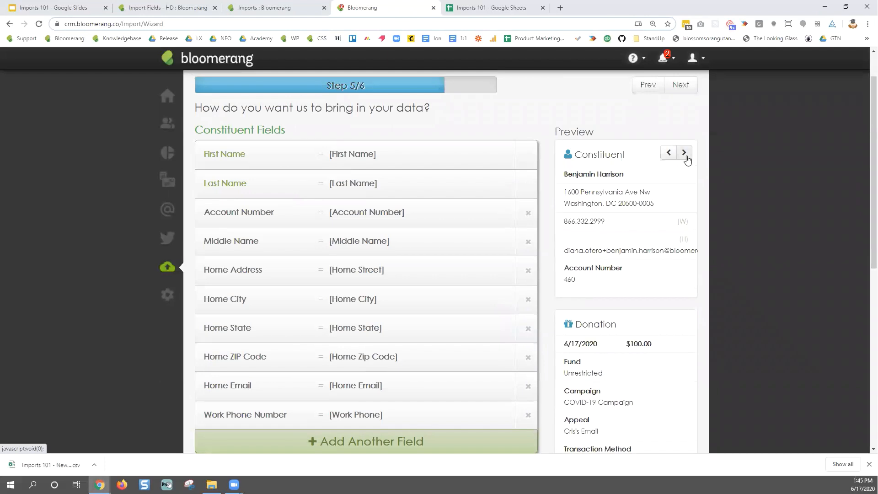
left_click_drag(619, 326, 559, 328)
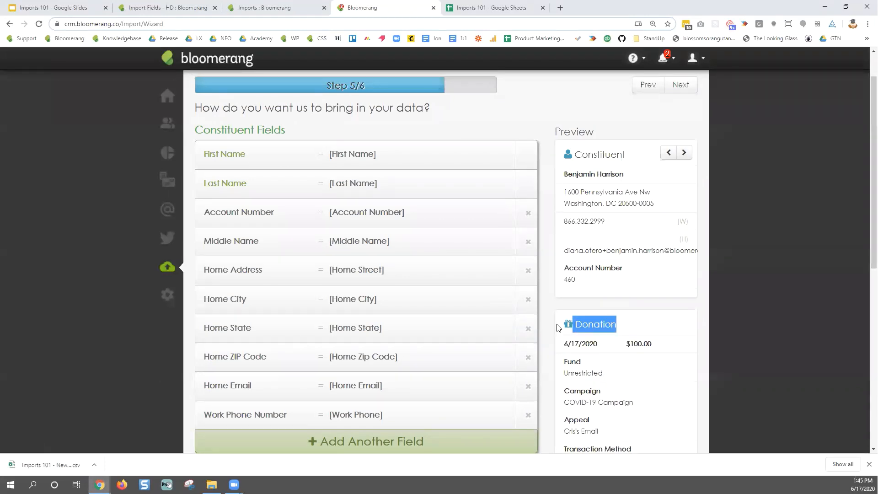
left_click(627, 158)
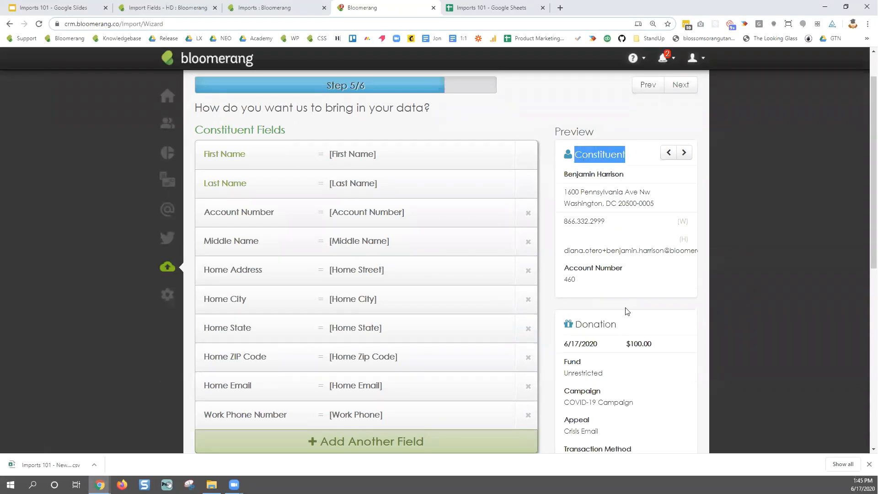
scroll(636, 309, "down", 1)
left_click(683, 109)
left_click(683, 109)
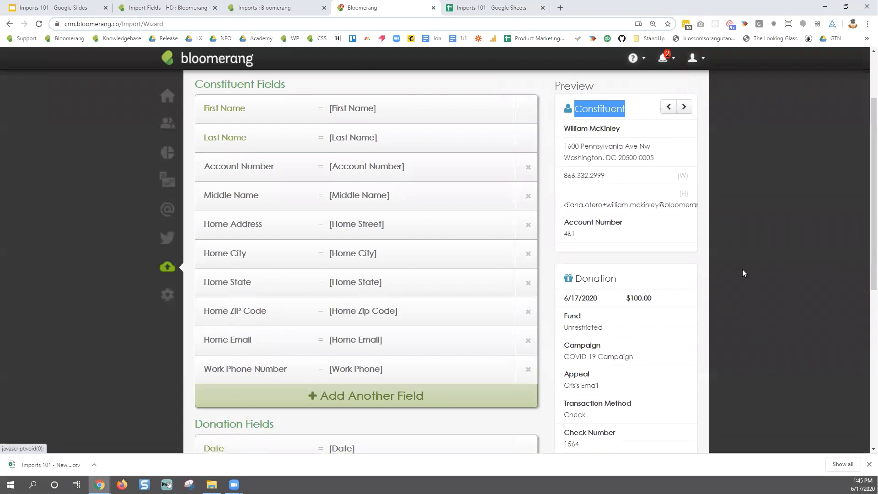
scroll(743, 269, "up", 2)
left_click(692, 137)
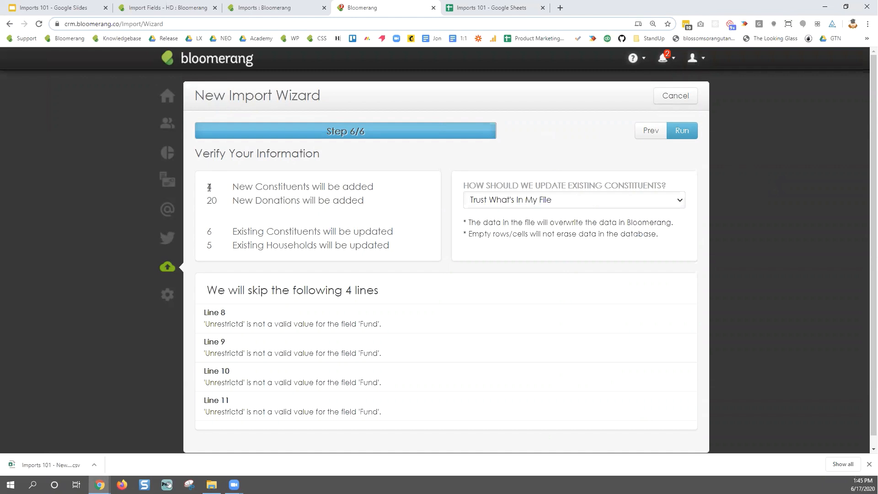
Review the import summary's lines for new constituents, new donations, existing constituents and existing households.
left_click_drag(208, 186, 379, 195)
left_click(326, 196)
left_click_drag(213, 200, 365, 206)
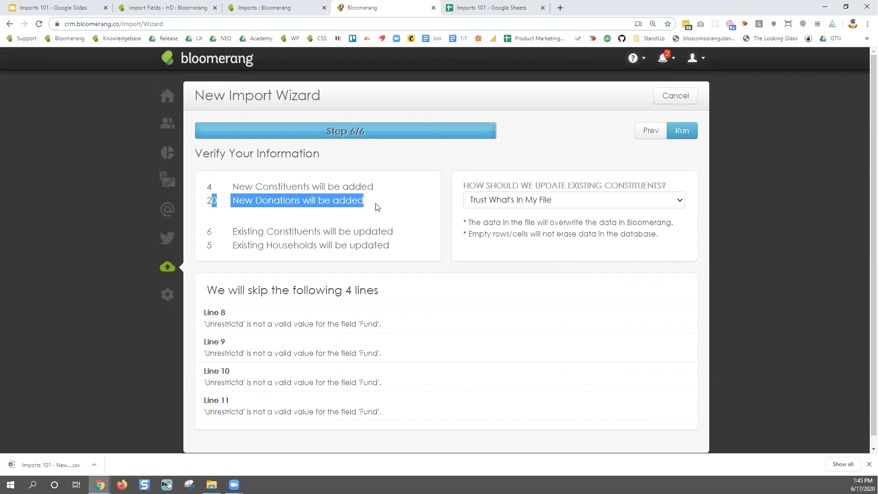
left_click_drag(206, 232, 393, 234)
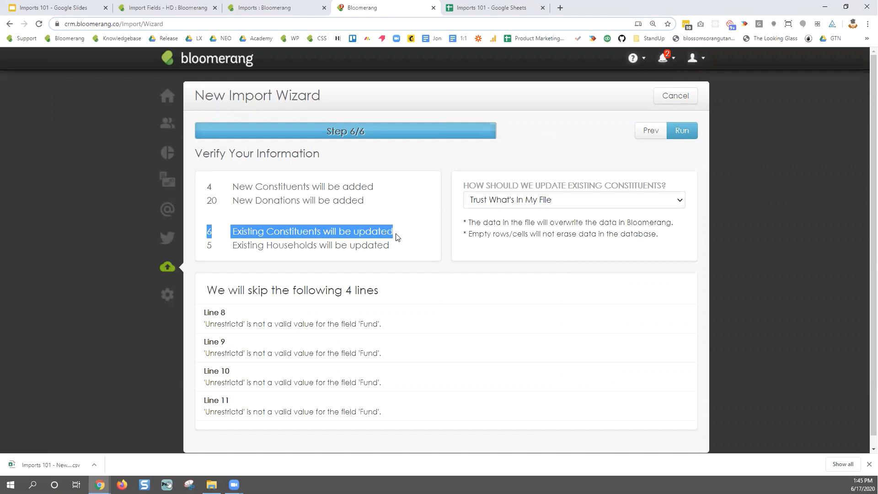
left_click(410, 241)
left_click_drag(205, 247, 385, 253)
left_click(409, 250)
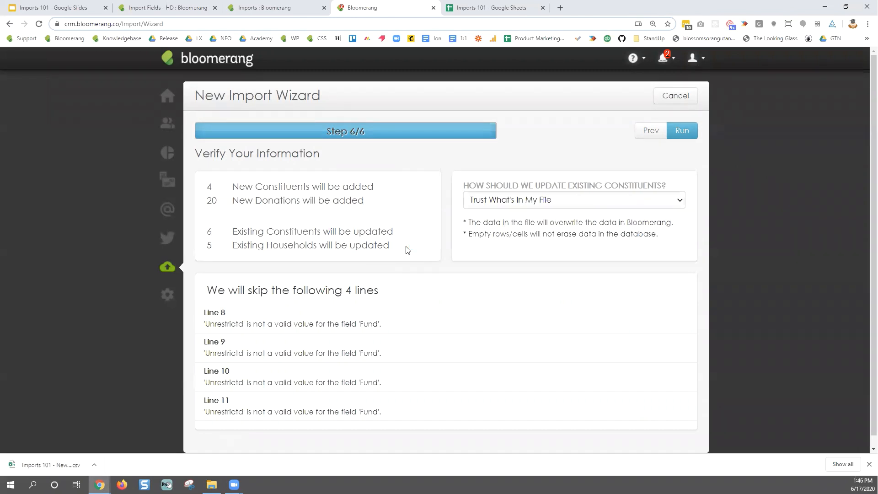
Compare the number of new donations with the constituent and household counts in the import summary.
double_click(218, 202)
double_click(209, 232)
left_click(207, 247)
double_click(210, 187)
left_click_drag(207, 201, 366, 211)
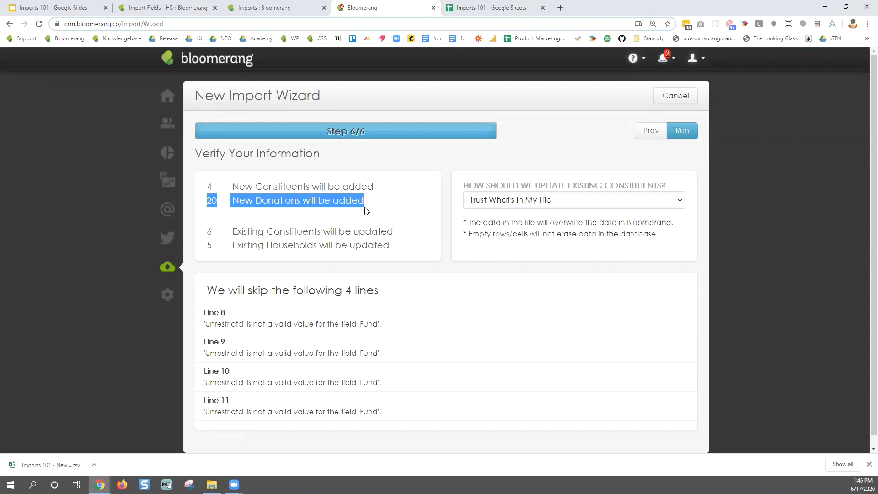
left_click_drag(218, 202, 205, 203)
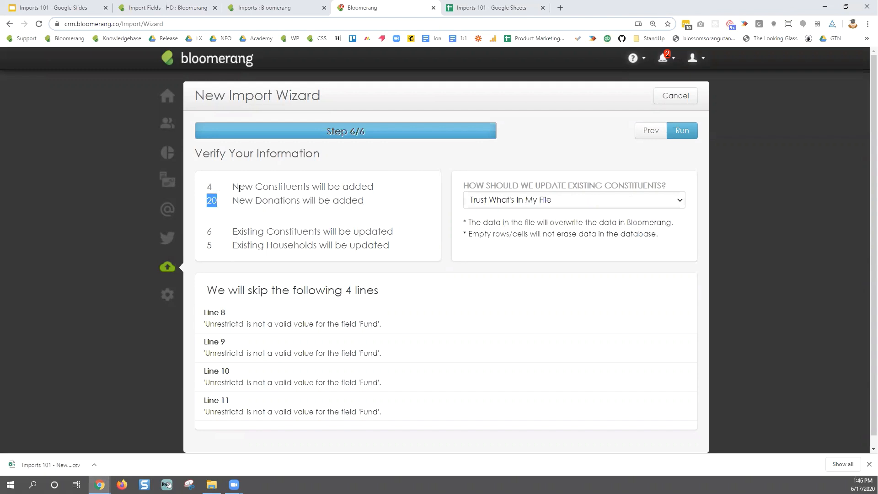
Check which constituents are added or updated, and the question about how existing constituents should be updated.
left_click(264, 189)
left_click_drag(233, 187, 373, 192)
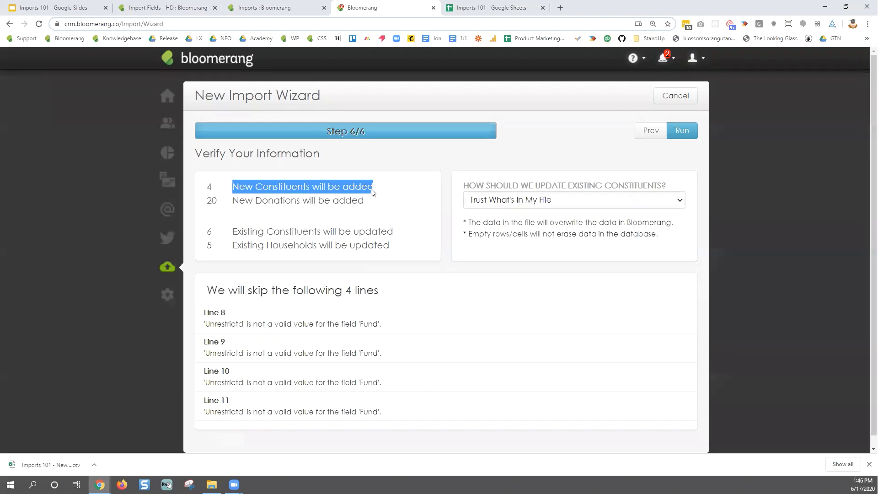
left_click_drag(238, 232, 397, 236)
left_click(397, 236)
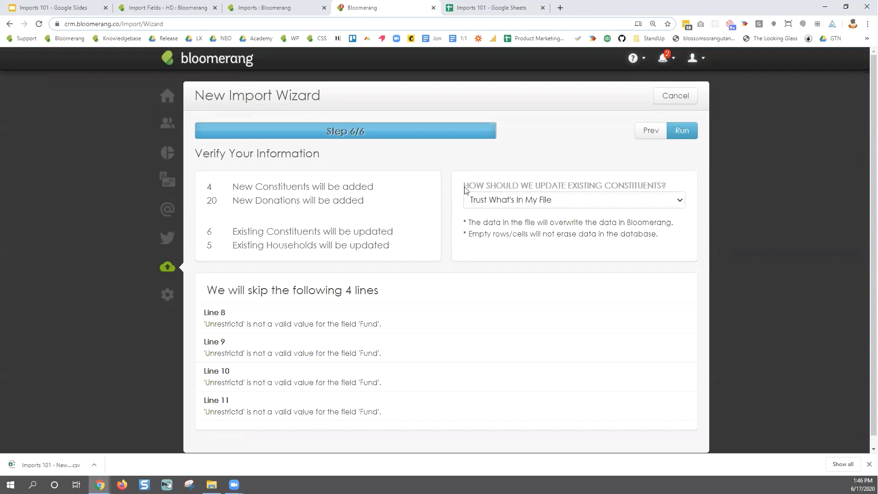
left_click_drag(464, 185, 678, 184)
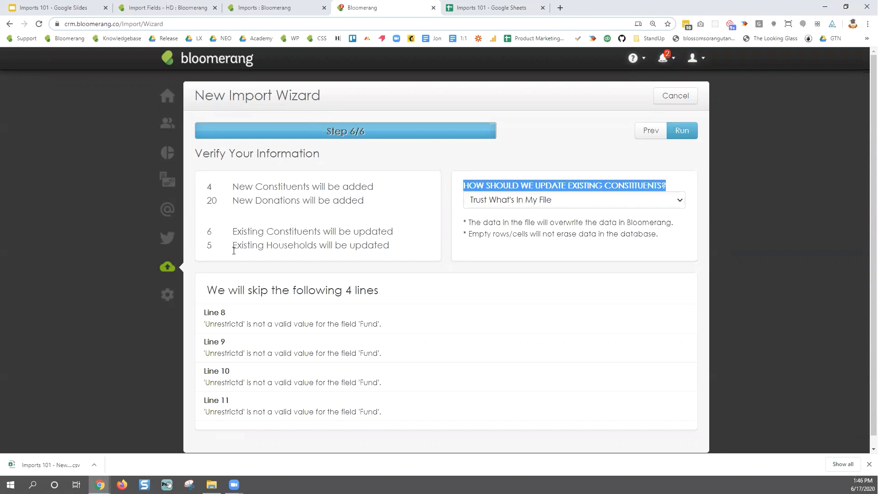
Examine the existing households line, then check the Account Number entries in rows 12 to 25 of the New Donations sheet in Google Sheets.
left_click_drag(233, 246, 317, 246)
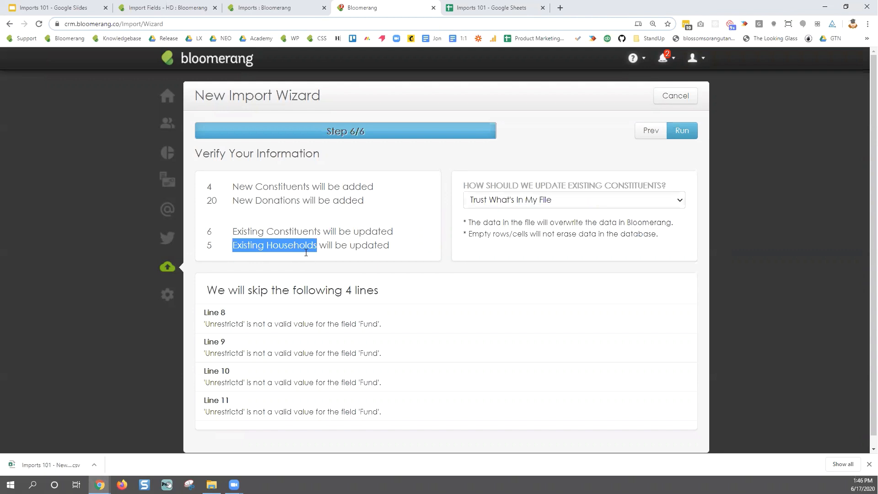
left_click(236, 248)
left_click_drag(233, 246, 316, 248)
left_click(456, 19)
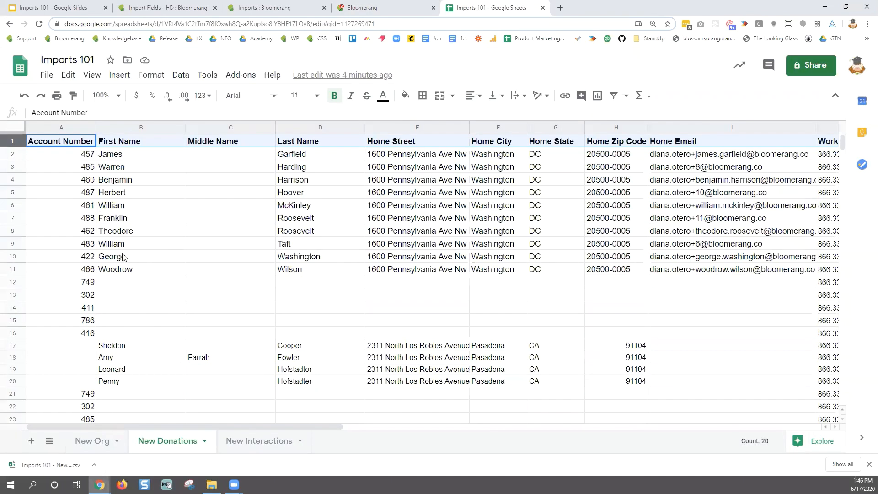
scroll(124, 257, "down", 3)
left_click_drag(84, 194, 84, 359)
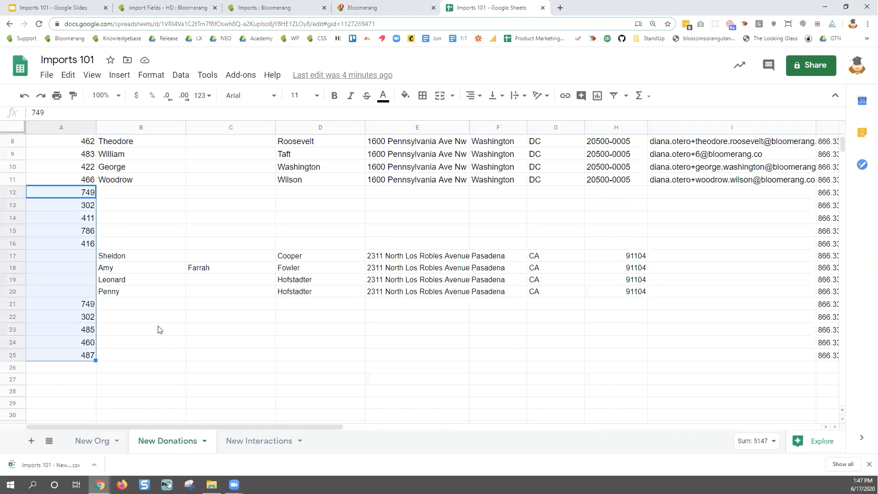
Read the skipped lines in Bloomerang, then locate the matching rows 8 to 11 in the New Donations sheet in Google Sheets.
left_click(354, 10)
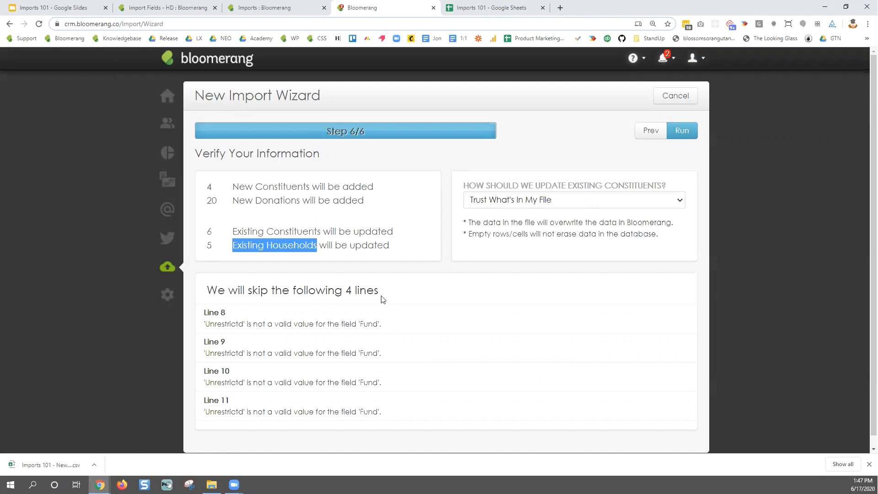
left_click_drag(382, 293, 208, 295)
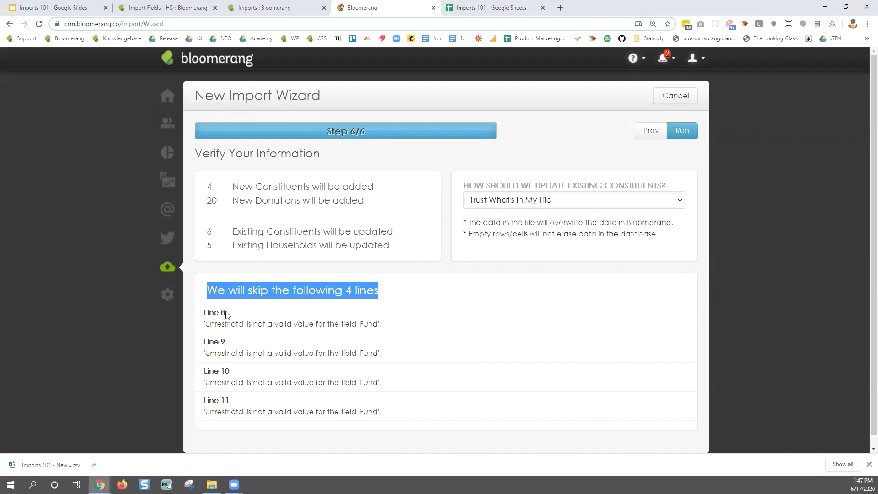
left_click_drag(226, 315, 198, 319)
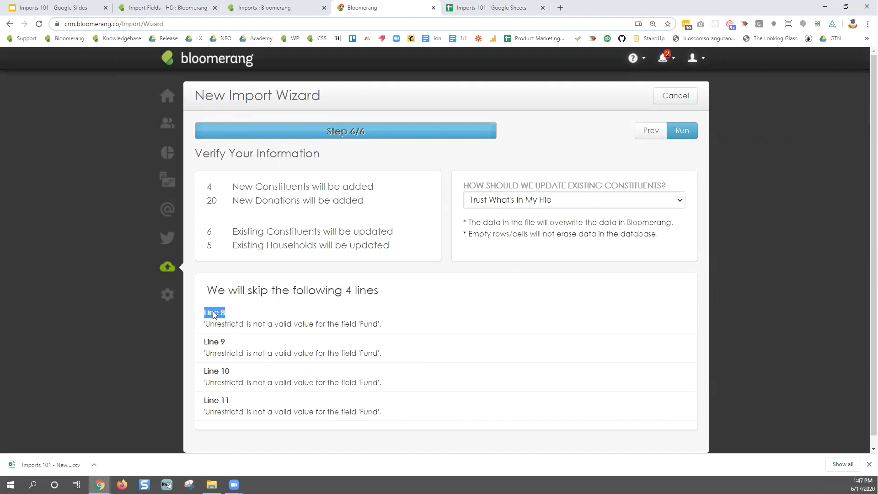
left_click(477, 14)
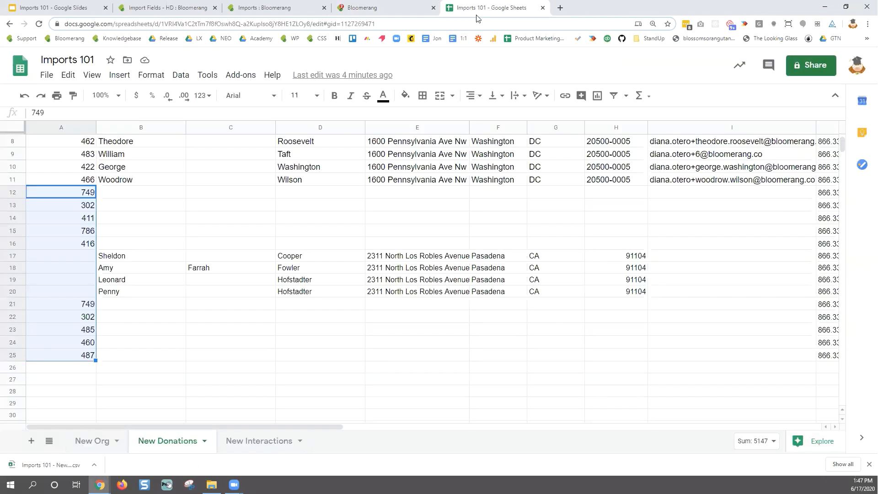
left_click(217, 183)
scroll(64, 249, "up", 3)
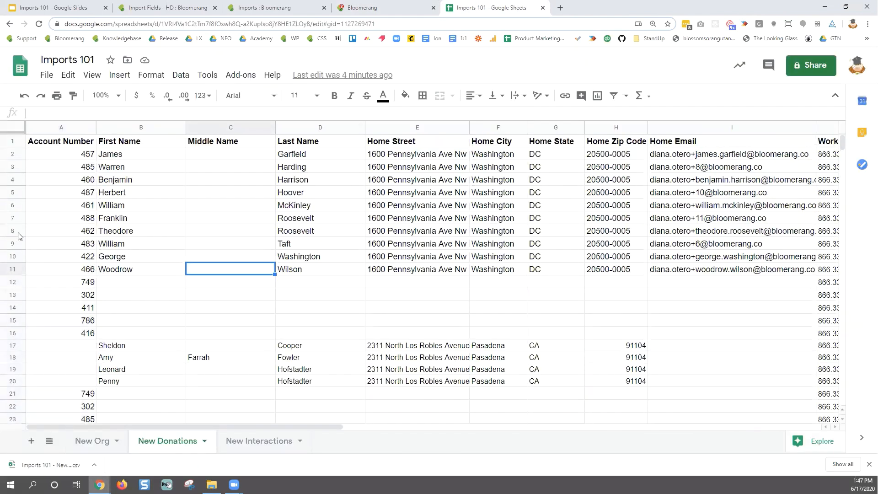
left_click_drag(19, 233, 18, 270)
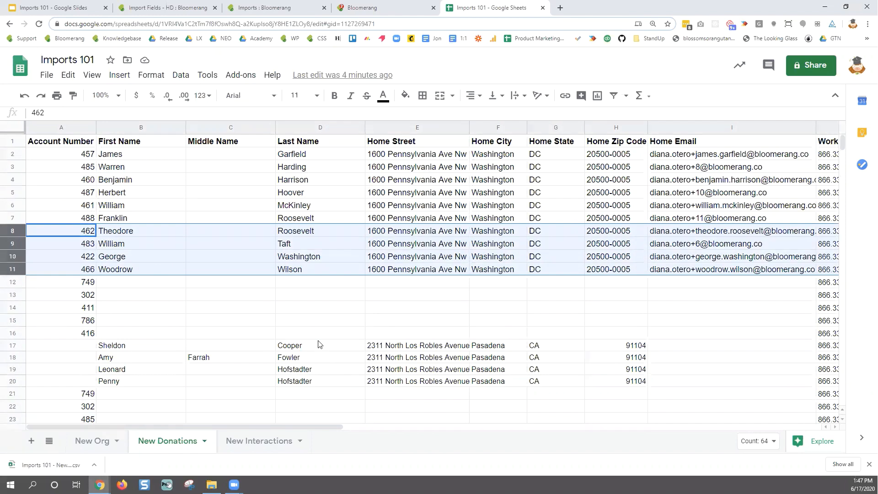
Check the rejected Fund value for line 8 in Bloomerang and review the affected rows 8 to 11 in Google Sheets again.
left_click(381, 9)
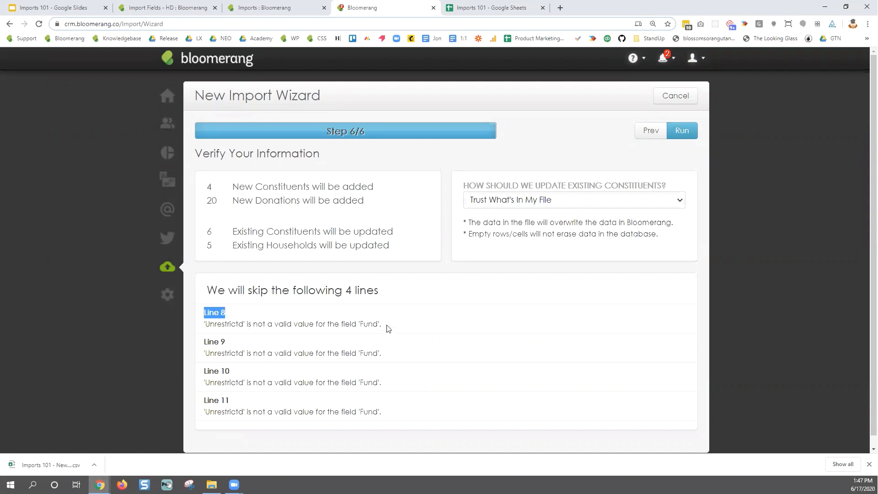
left_click_drag(206, 324, 245, 325)
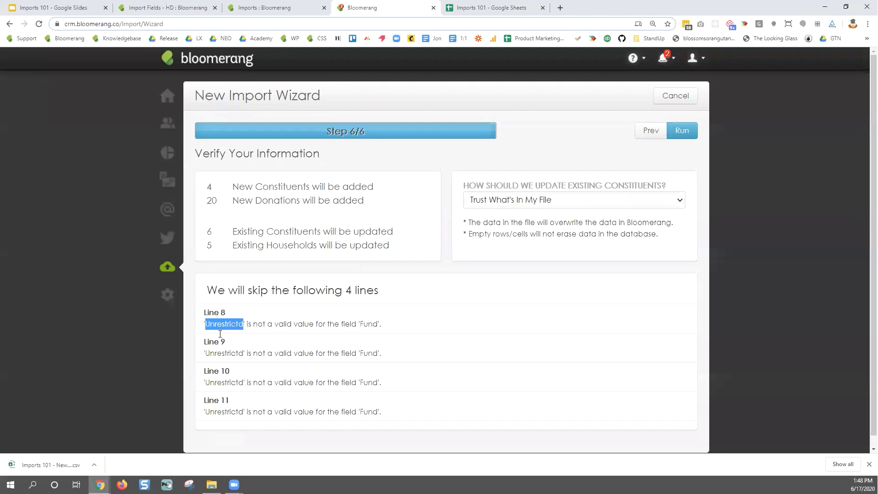
left_click(488, 7)
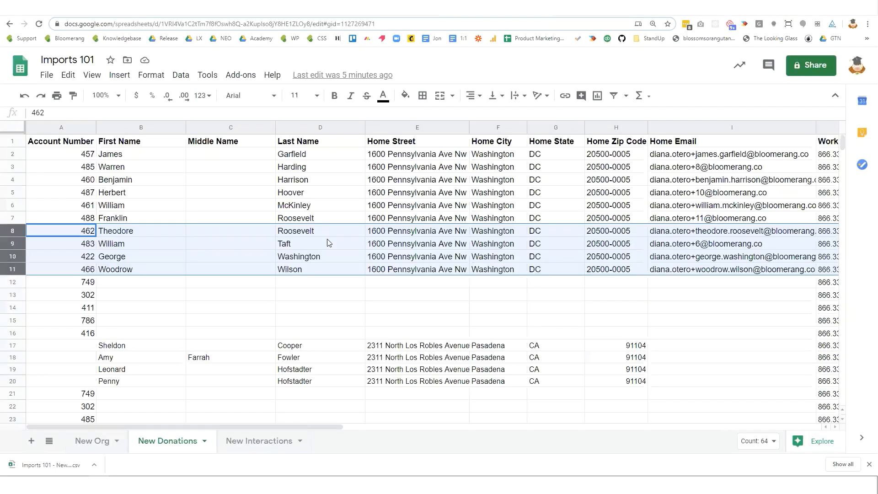
left_click(271, 313)
mouse_move(122, 231)
left_mouse_down()
mouse_move(411, 247)
mouse_move(610, 278)
mouse_move(792, 263)
left_mouse_up()
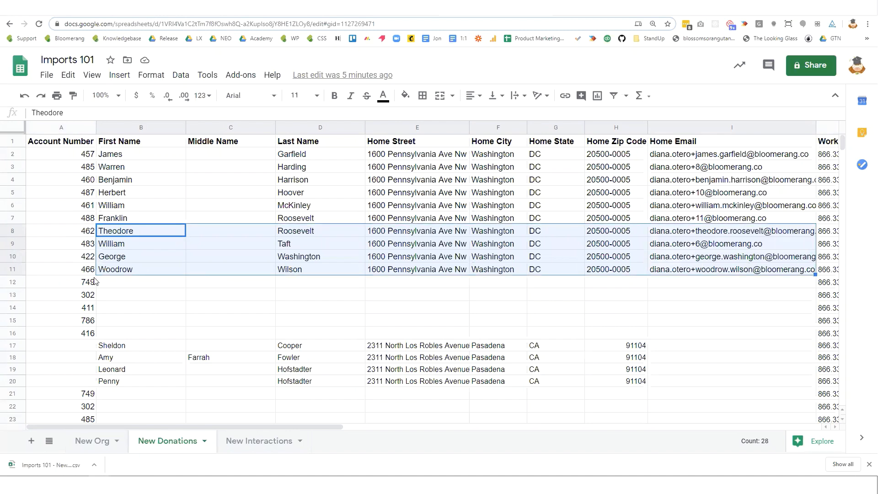
left_click(42, 233)
left_click_drag(13, 234, 12, 268)
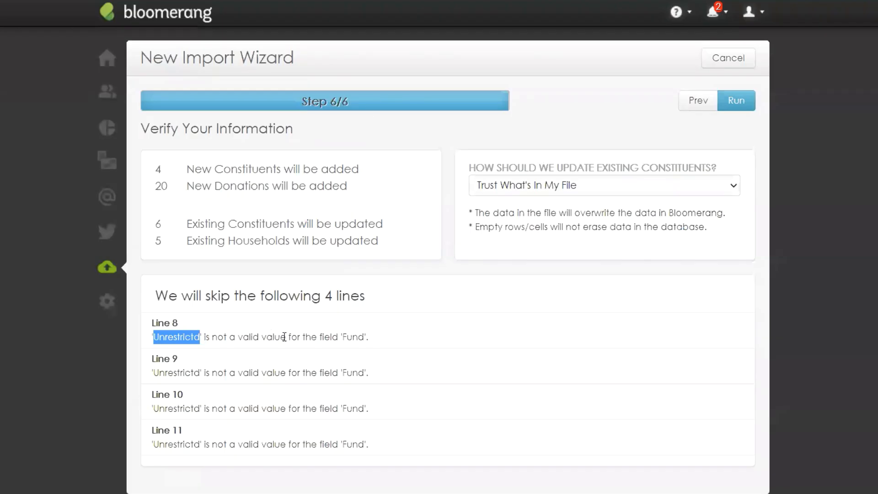
Reread the Fund error and the misspelled value reported for the skipped lines in Bloomerang.
left_click(285, 336)
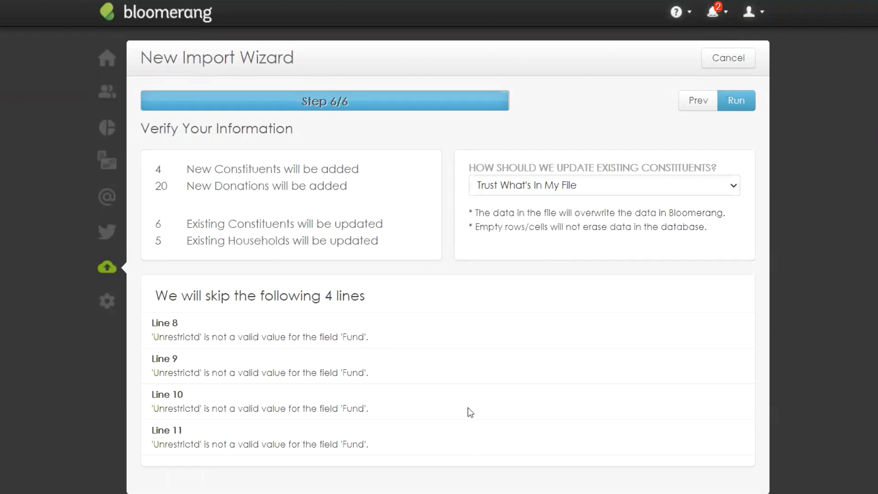
left_click_drag(370, 336, 152, 333)
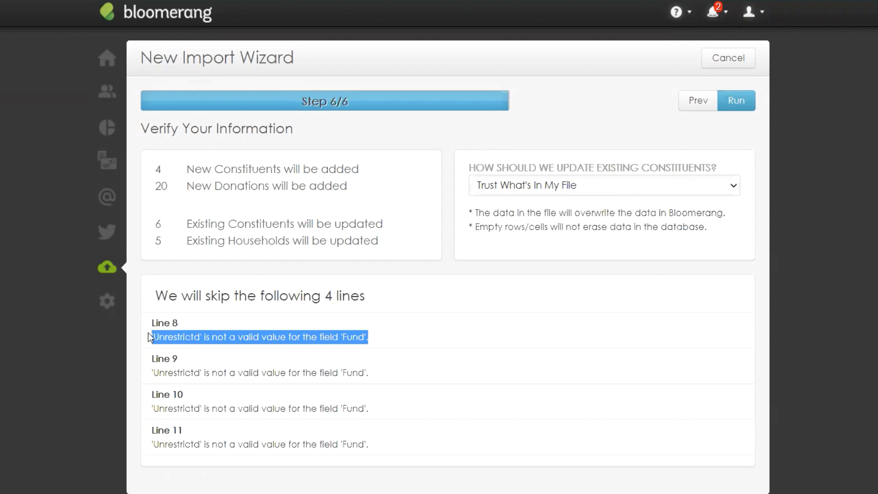
left_click(229, 338)
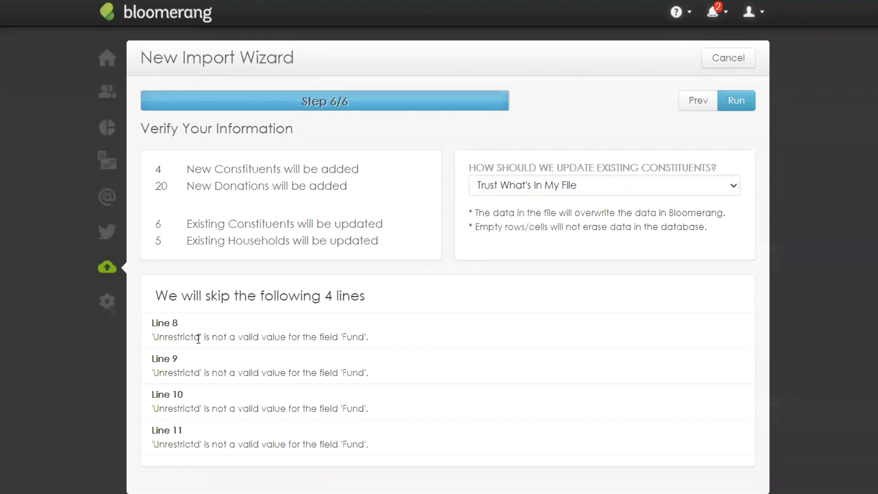
left_click_drag(198, 339, 154, 340)
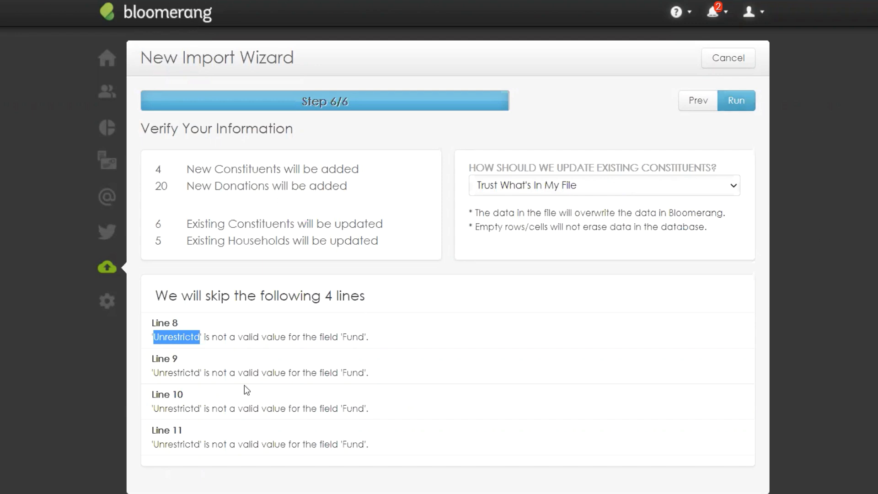
left_click(379, 442)
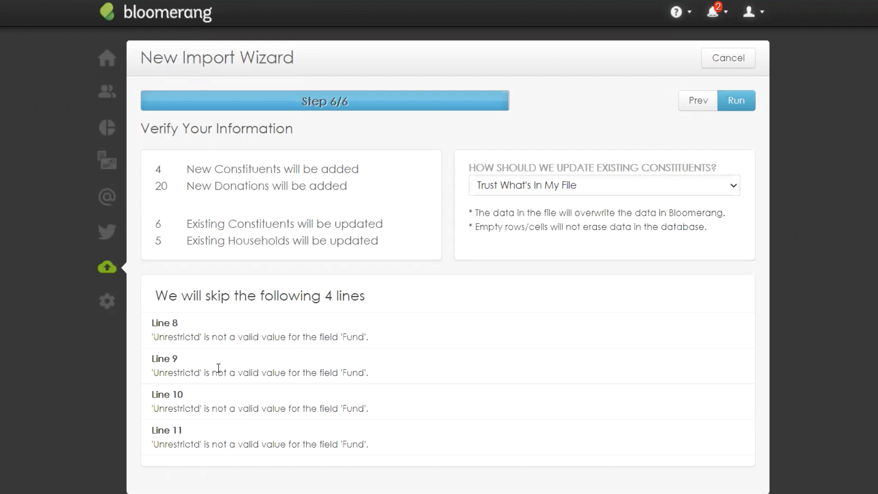
Run the New Donations import in Bloomerang, reading the irreversibility warning before confirming it.
left_click(744, 111)
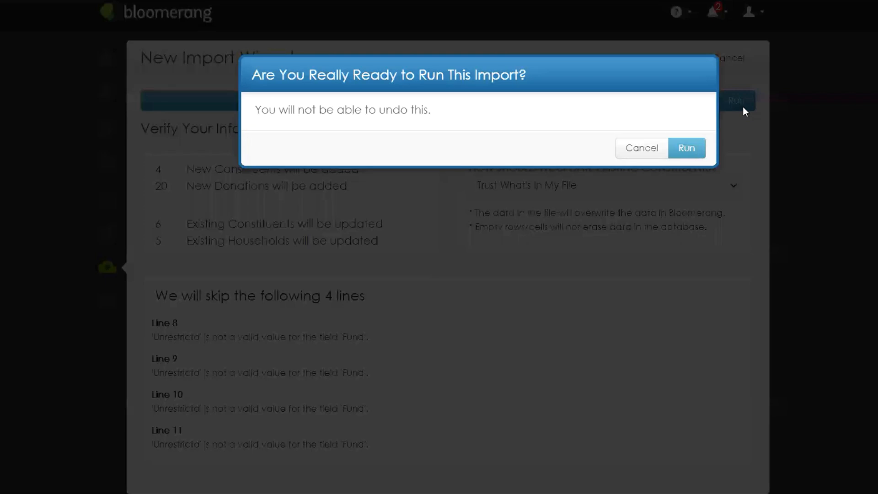
left_click_drag(432, 113, 238, 109)
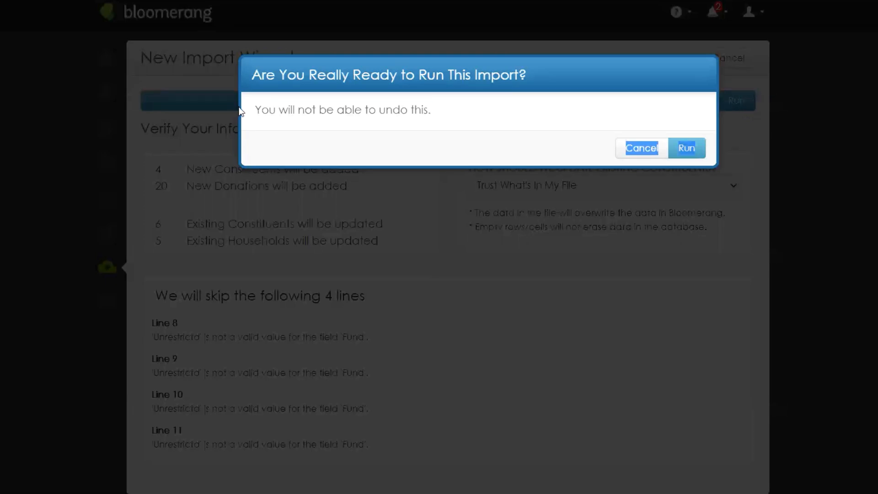
triple_click(260, 109)
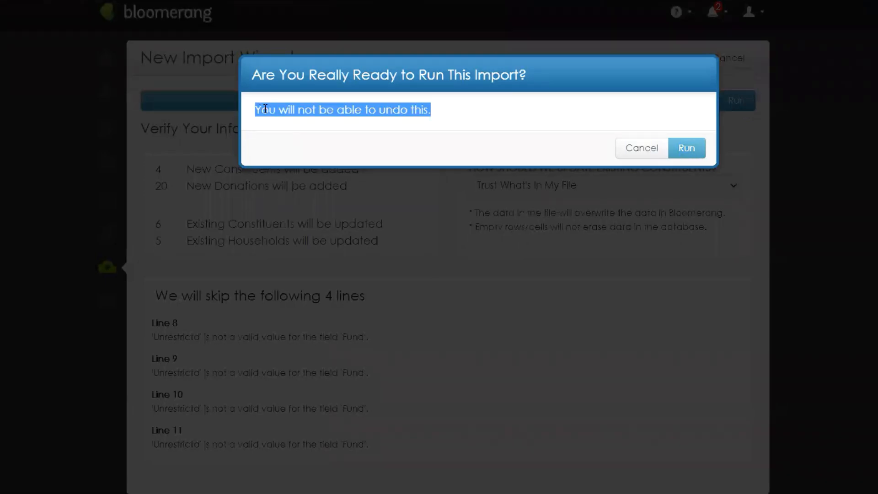
left_click(685, 149)
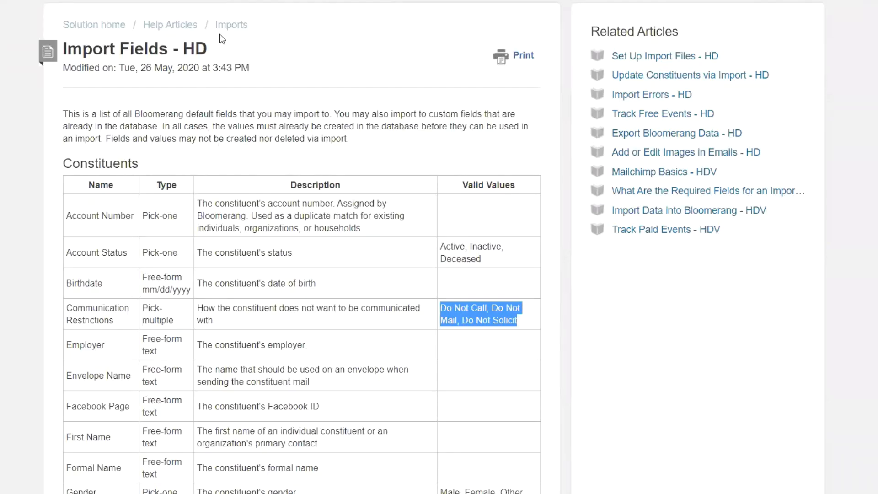
Open the Import Errors - HD help article and read the meaning and fix for the invalid field value error.
left_click(219, 28)
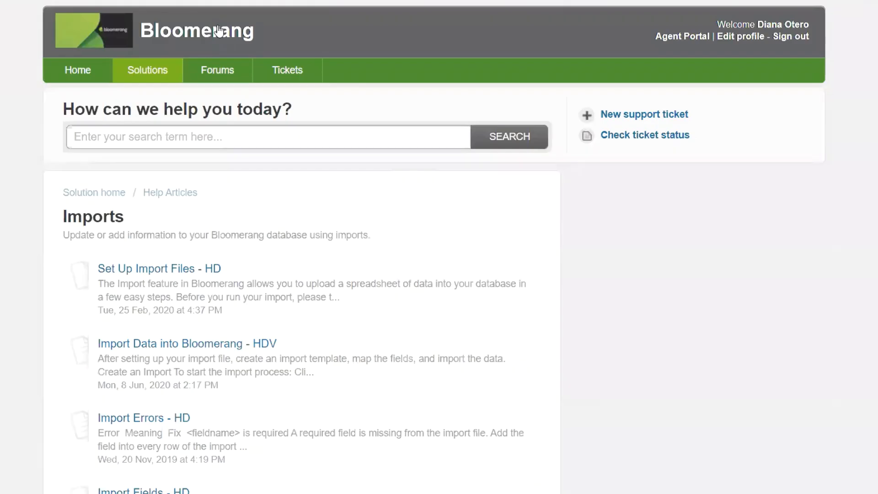
scroll(435, 361, "down", 3)
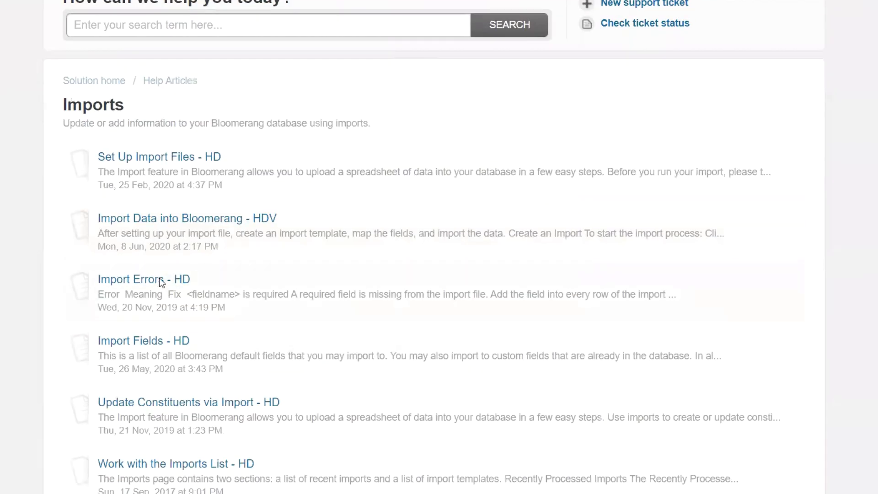
left_click(160, 280)
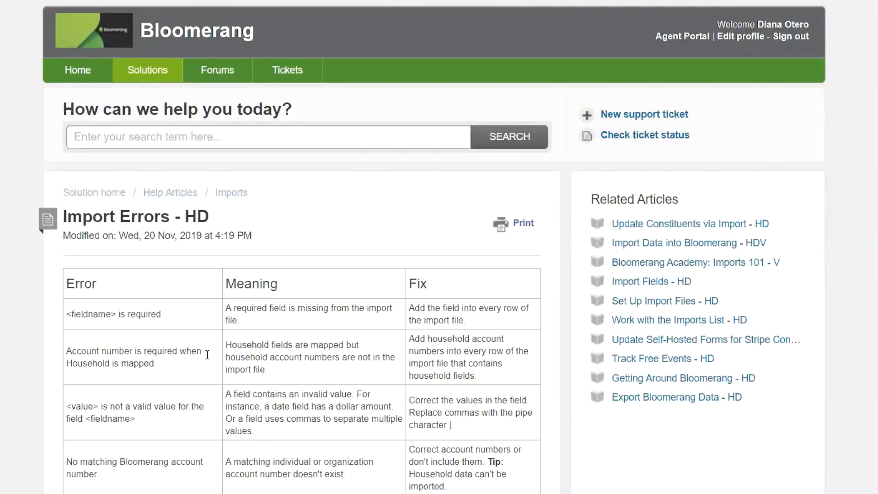
scroll(207, 355, "down", 3)
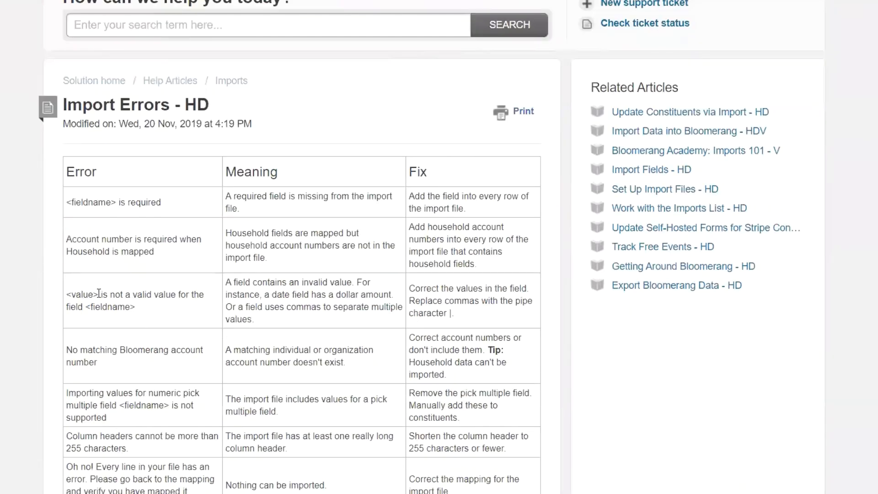
left_click_drag(99, 293, 67, 294)
left_click_drag(86, 307, 142, 311)
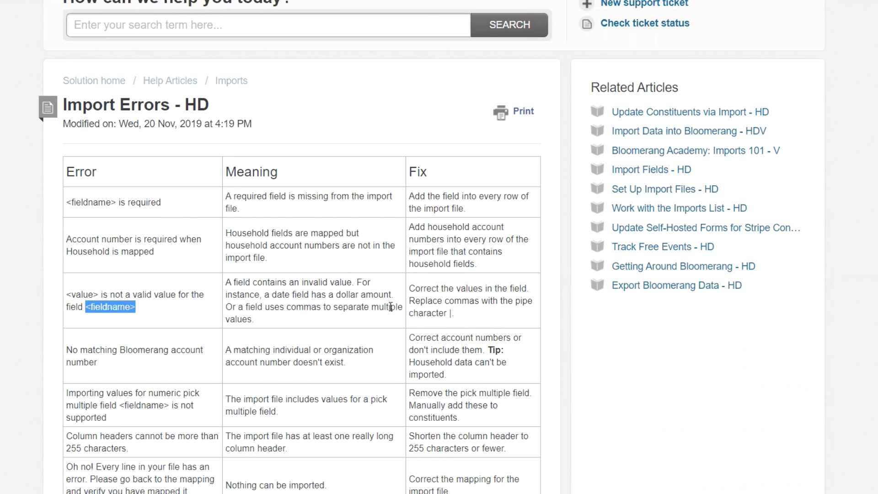
left_click_drag(410, 287, 512, 313)
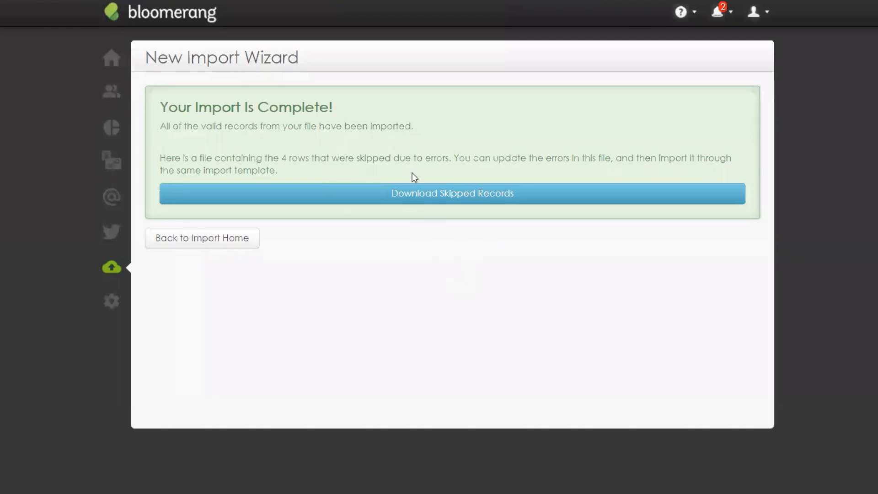
Return to the Imports page in Bloomerang and download the skipped records of the Imports-101---New-Donations.csv import.
left_click_drag(160, 106, 377, 99)
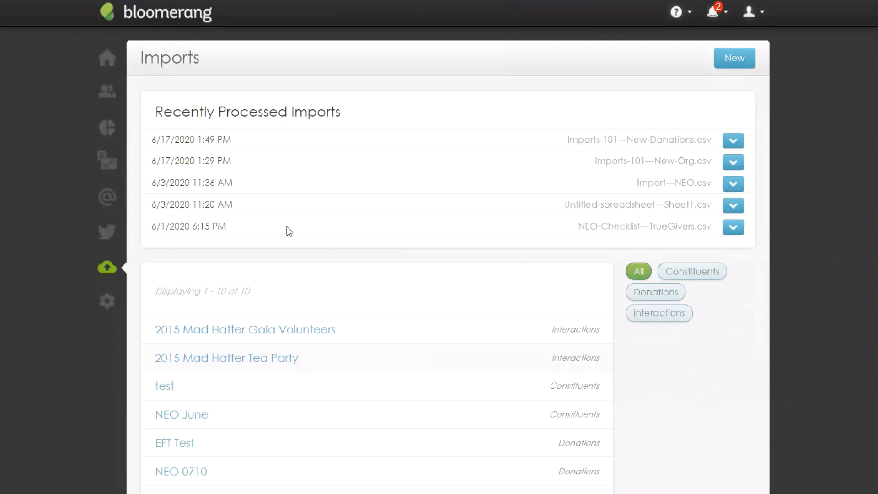
left_click_drag(153, 140, 712, 148)
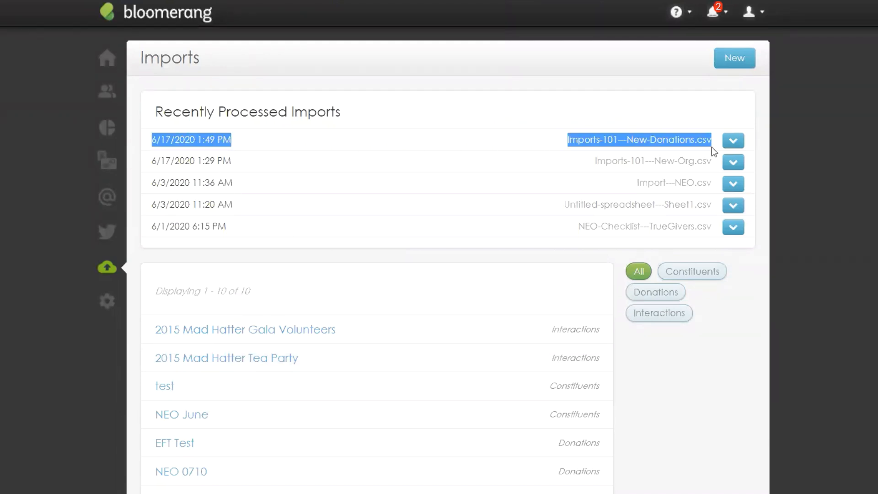
left_click(842, 272)
left_click(742, 147)
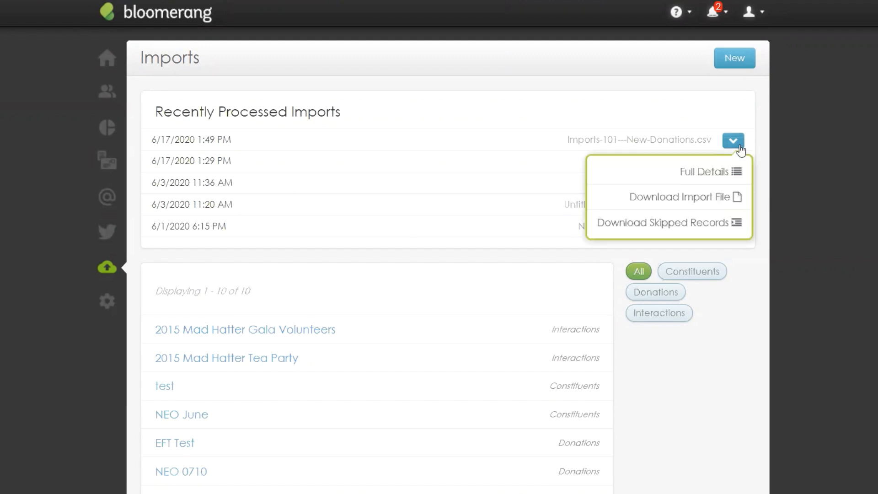
left_click(674, 219)
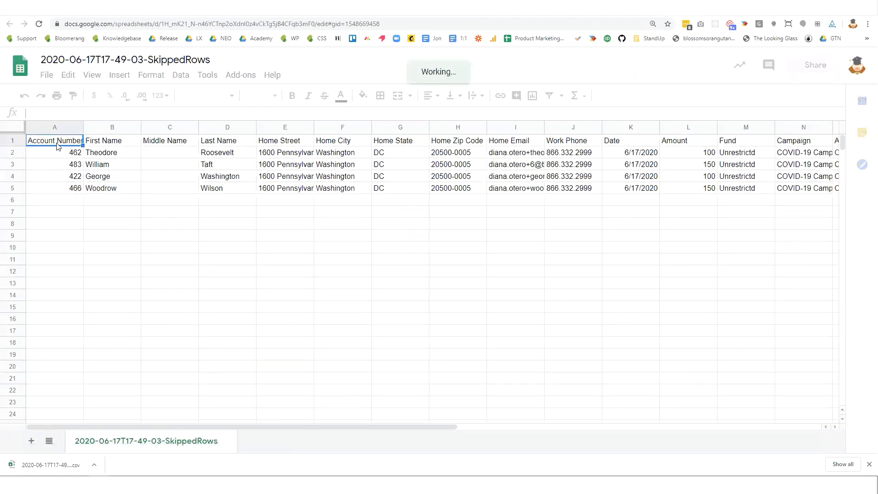
Examine the SkippedRows sheet in Google Sheets, from the original donation columns through to the Import Error column.
left_click(128, 247)
left_click_drag(62, 127, 652, 135)
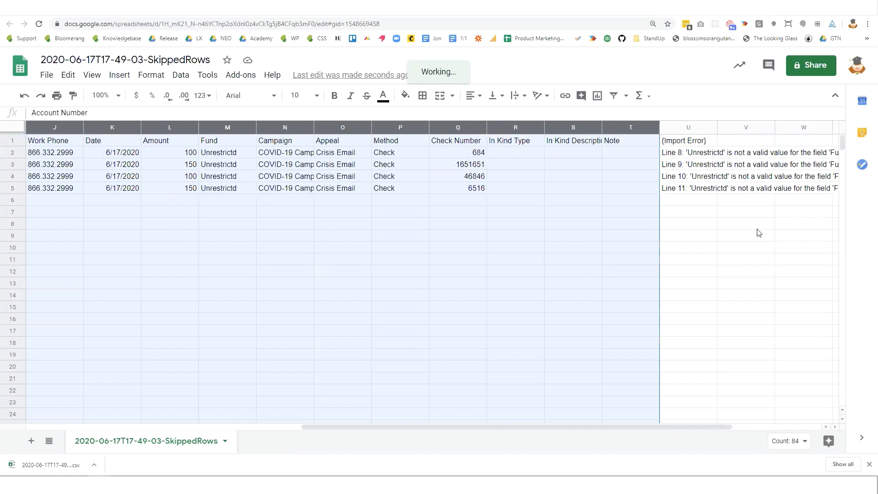
left_click(759, 233)
left_click(684, 143)
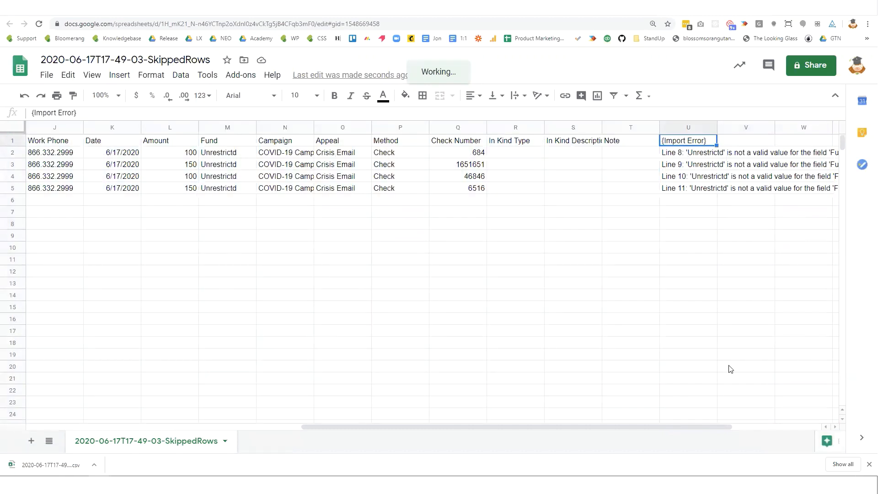
left_click(695, 156)
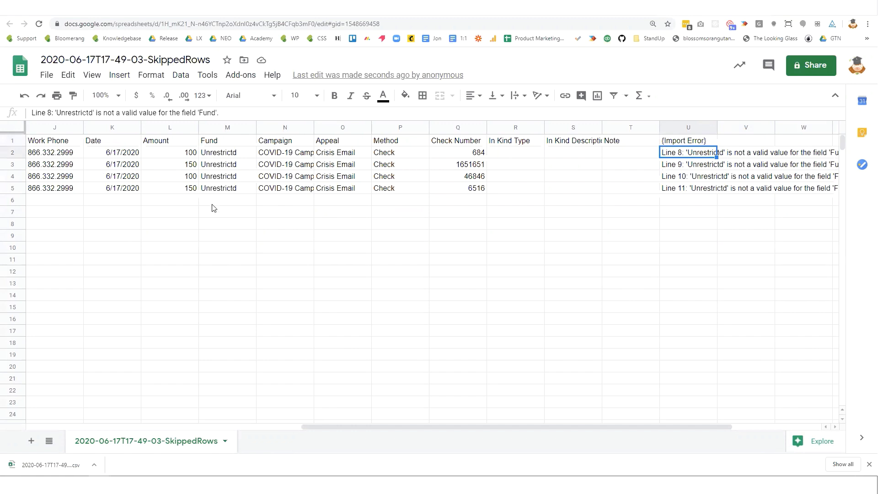
Correct the Fund value in row 2 to Unrestricted and fill it down through row 5.
left_click(236, 160)
left_click(64, 115)
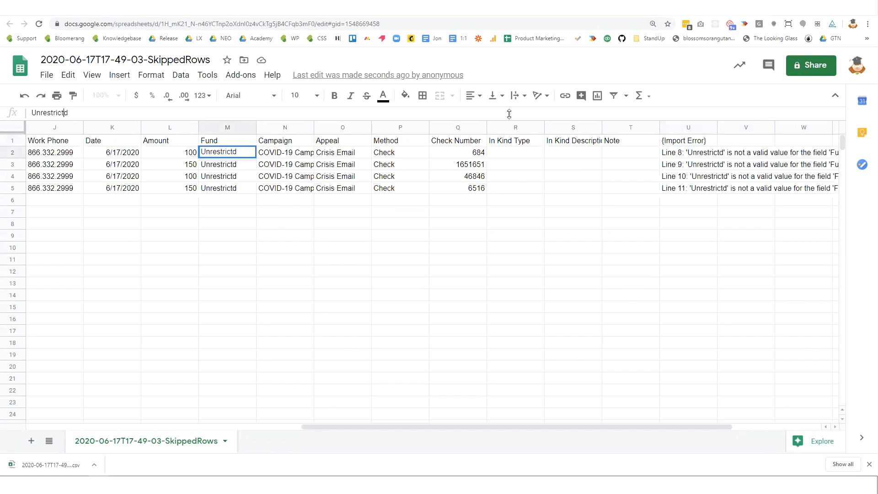
type("e")
key("Return")
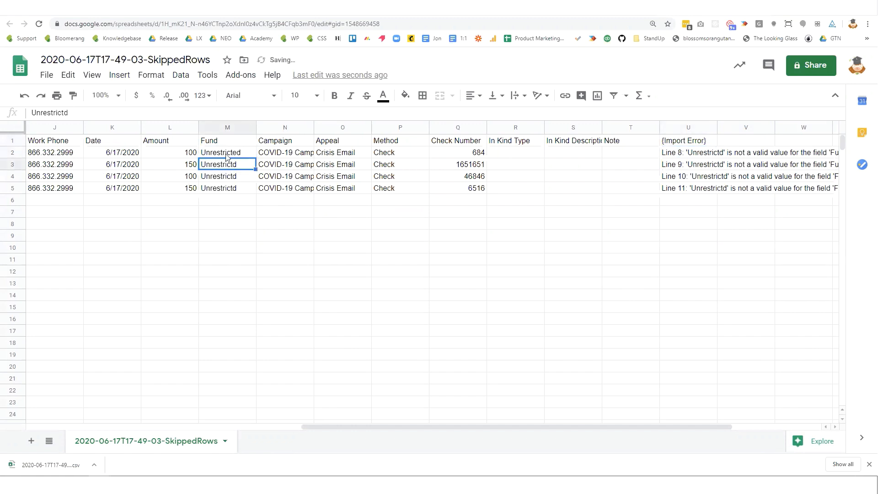
left_click(235, 153)
left_click_drag(256, 165, 265, 194)
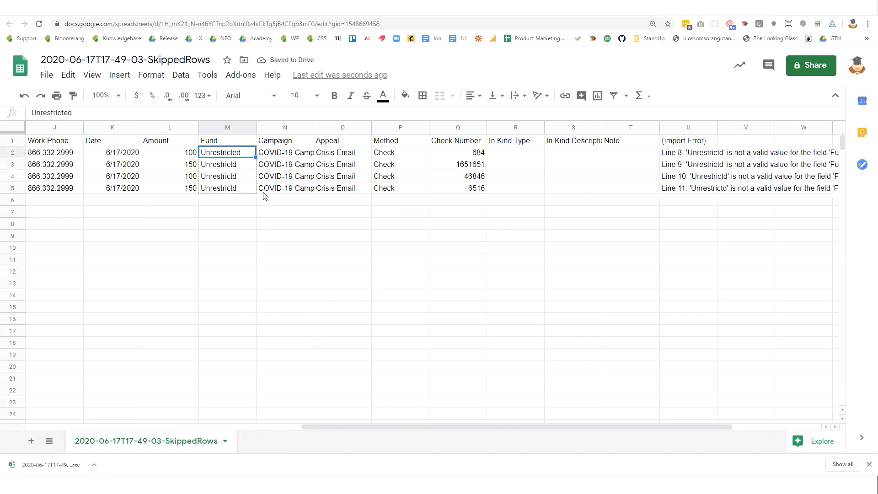
Delete the Import Error column from the SkippedRows sheet.
left_click(690, 127)
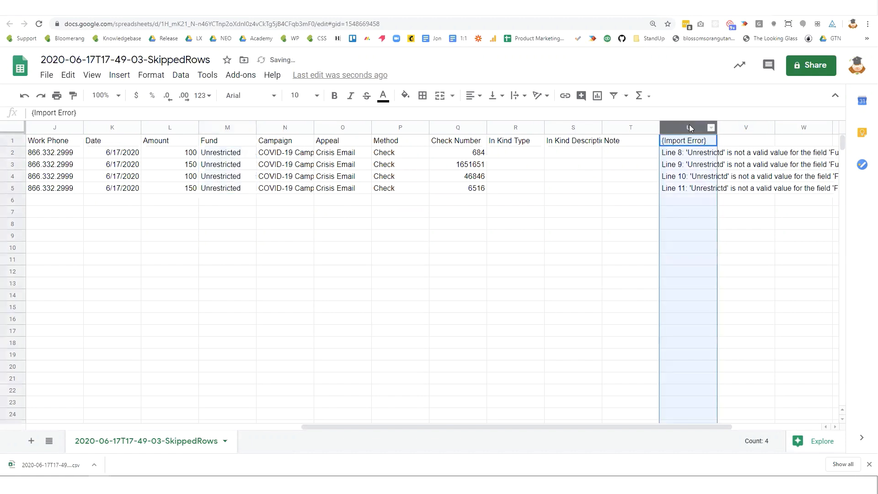
right_click(690, 125)
left_click(732, 212)
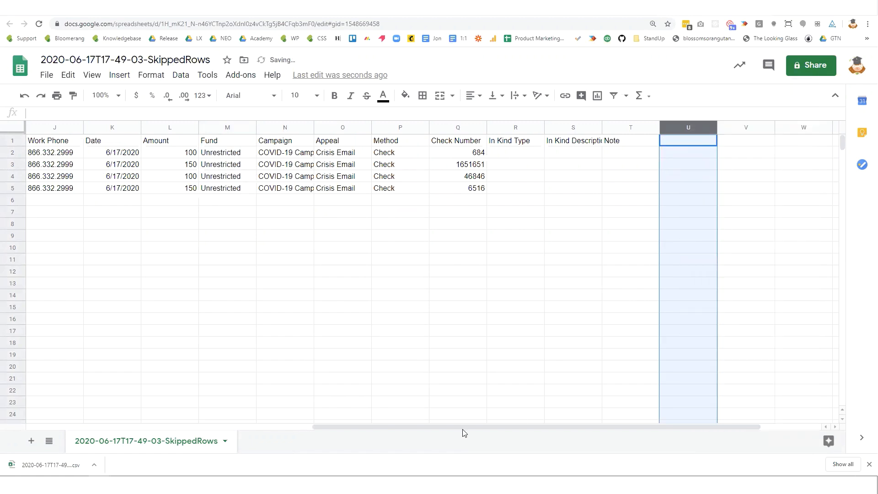
Download the corrected SkippedRows sheet as a comma-separated values file.
left_click_drag(463, 428, 139, 416)
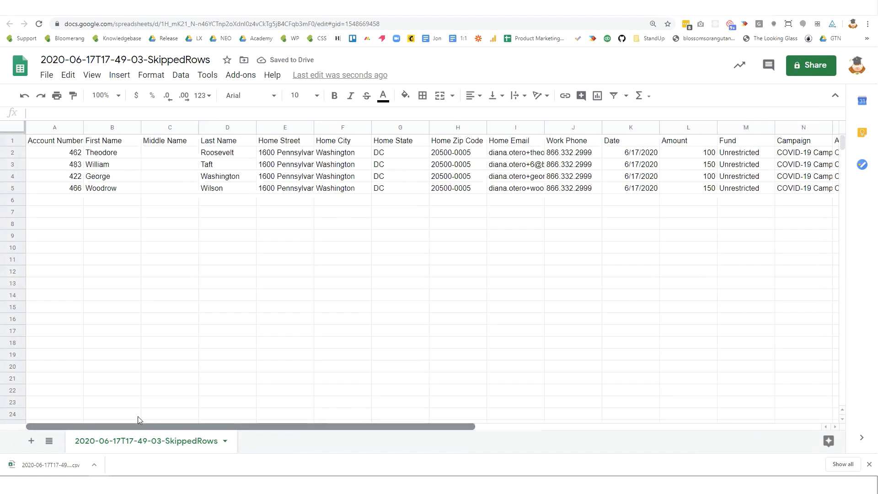
left_click(47, 75)
mouse_move(73, 208)
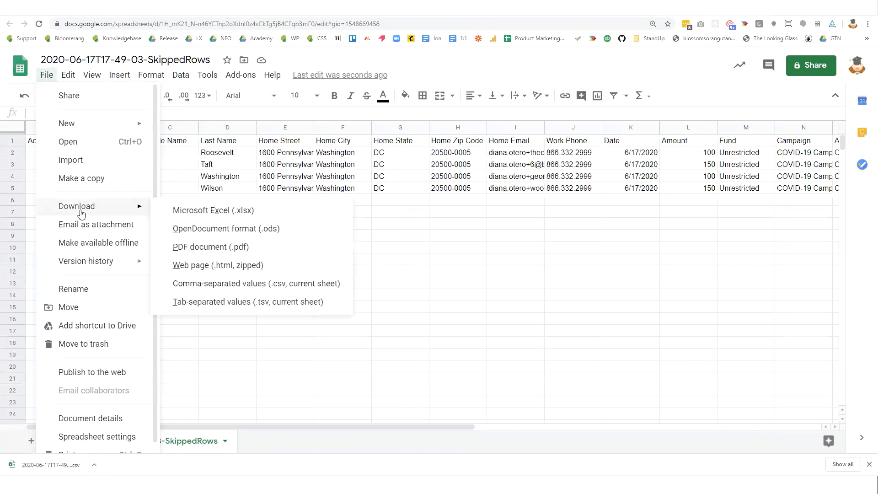
left_click(261, 284)
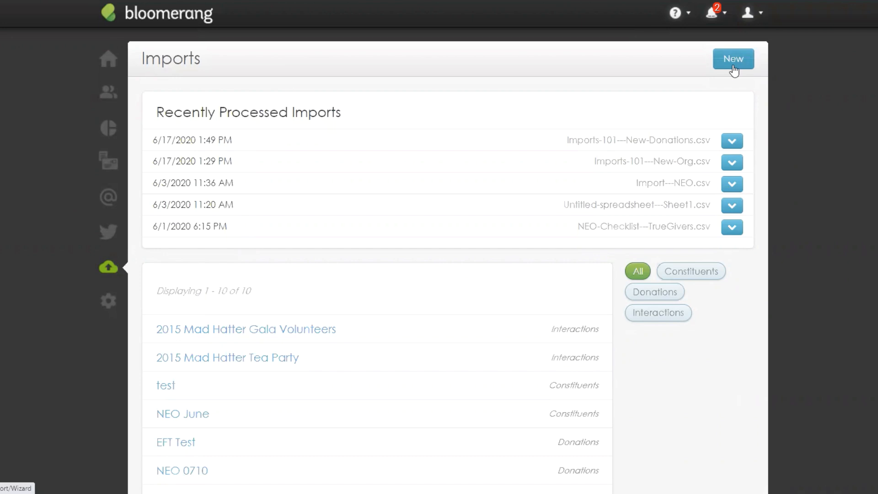
Open the New Donations - June import template in Bloomerang and review its constituent and donation column mappings.
scroll(803, 202, "down", 5)
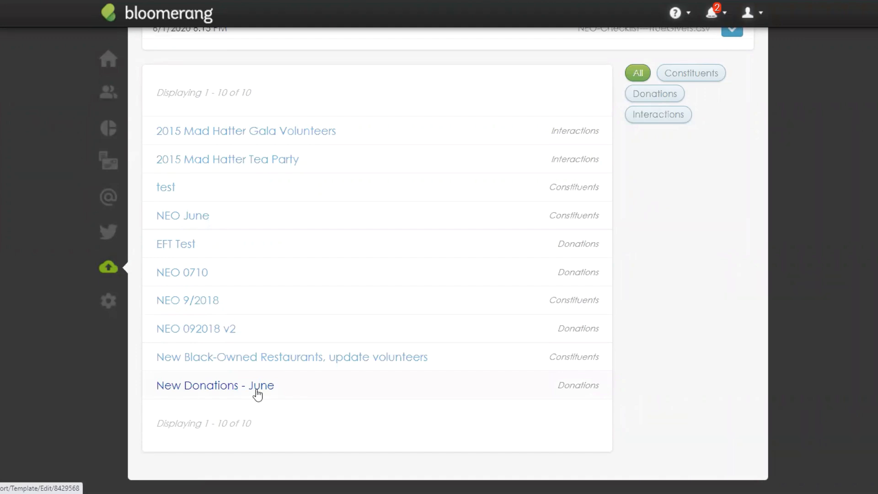
left_click(257, 387)
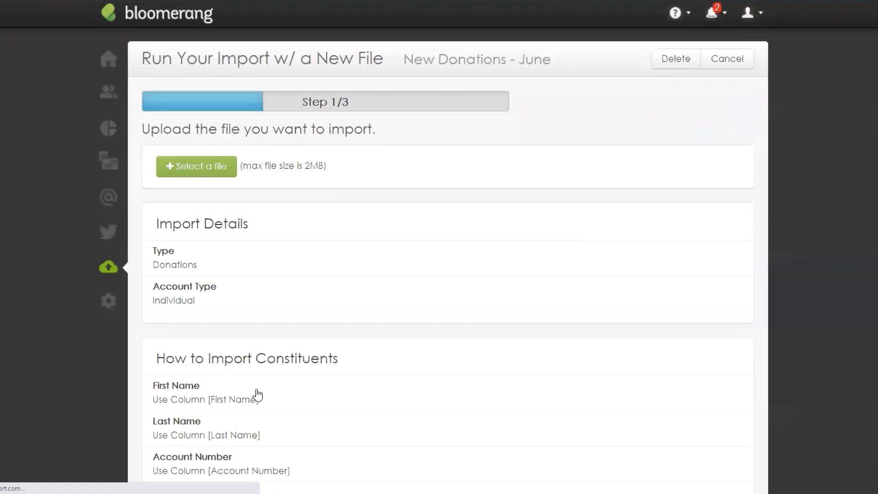
scroll(414, 357, "down", 13)
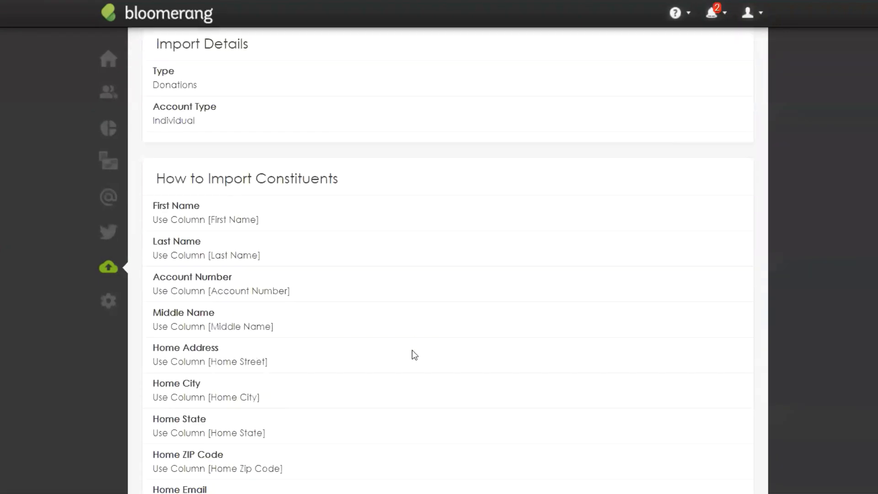
scroll(412, 350, "down", 3)
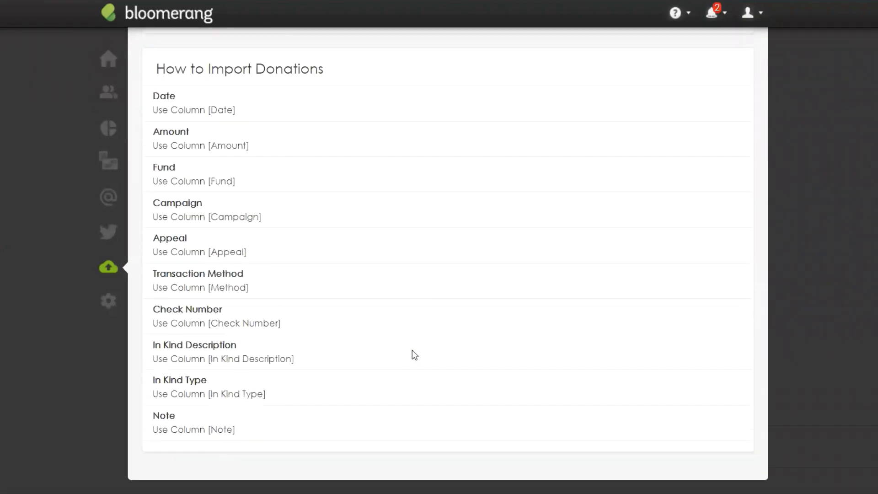
scroll(415, 355, "up", 14)
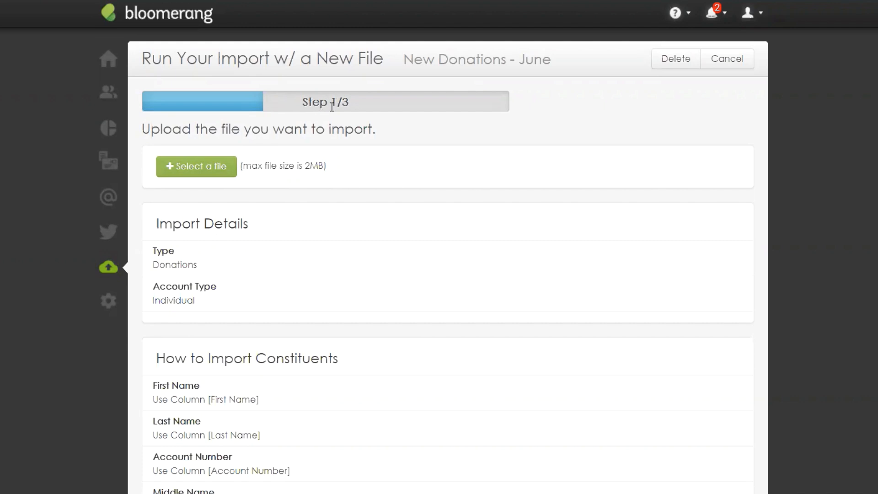
Check the template's step indicator and go over its constituent and donation column mappings once more.
left_click_drag(331, 104, 357, 106)
scroll(321, 304, "down", 10)
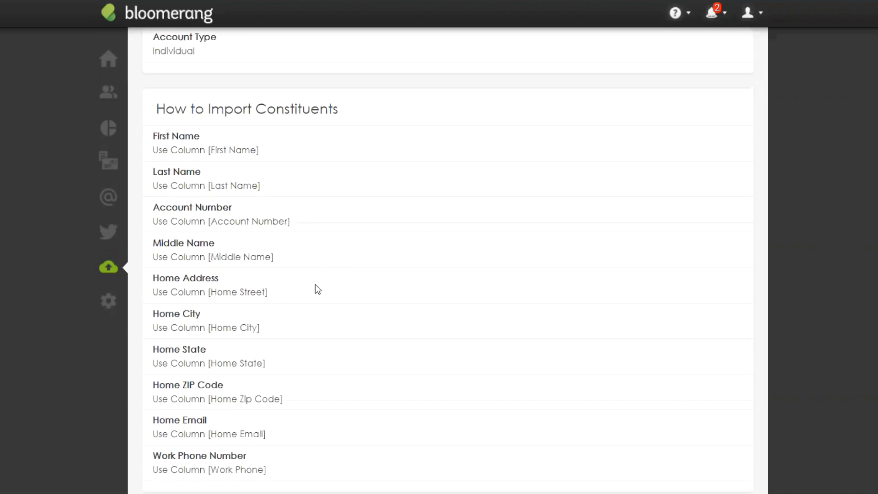
scroll(323, 288, "down", 3)
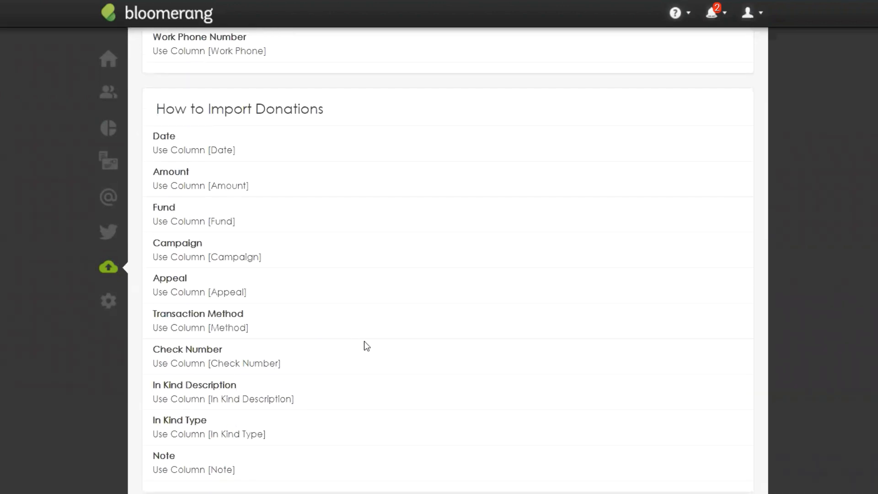
scroll(367, 336, "up", 10)
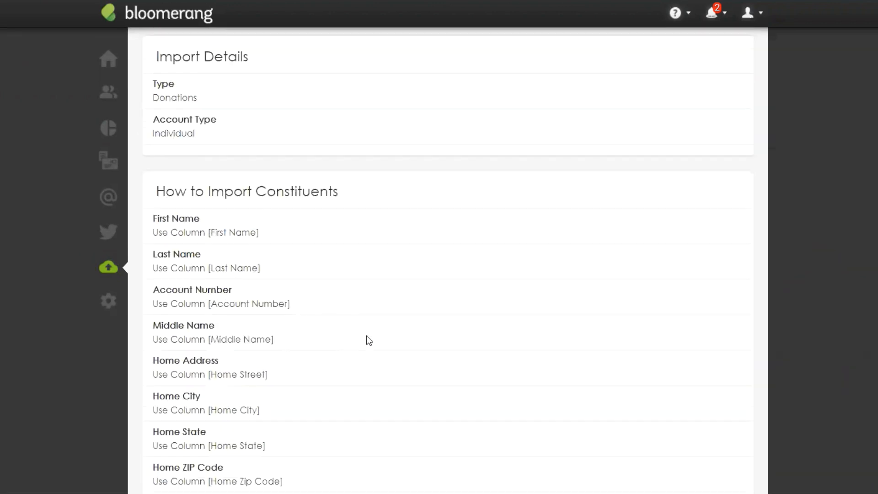
scroll(368, 340, "up", 3)
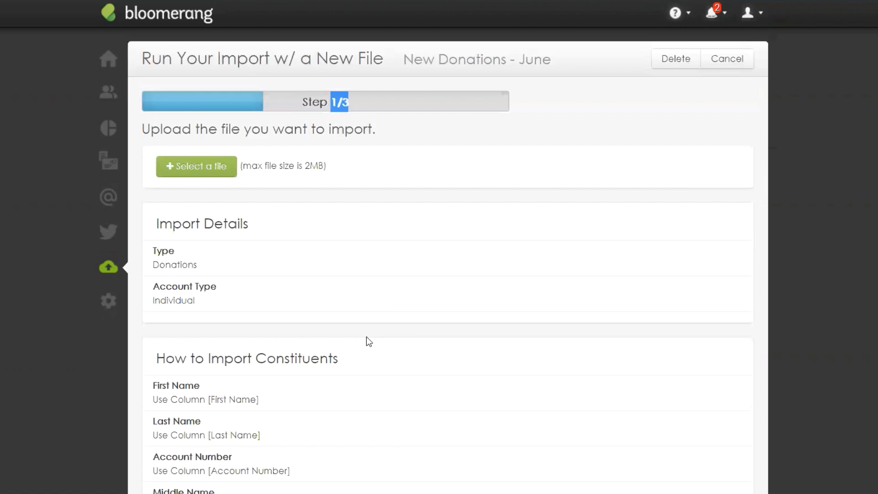
Upload the corrected SkippedRows CSV to the New Donations - June import and review its constituent and donation field mappings.
left_click(221, 183)
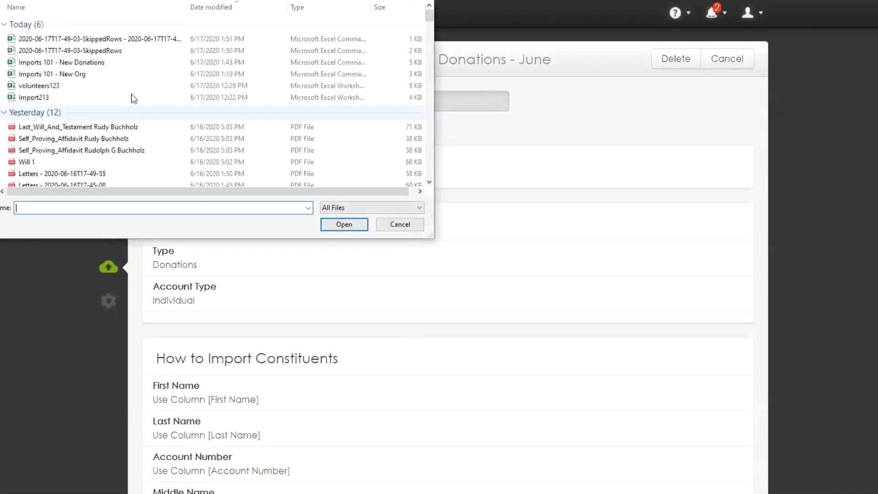
left_click(137, 39)
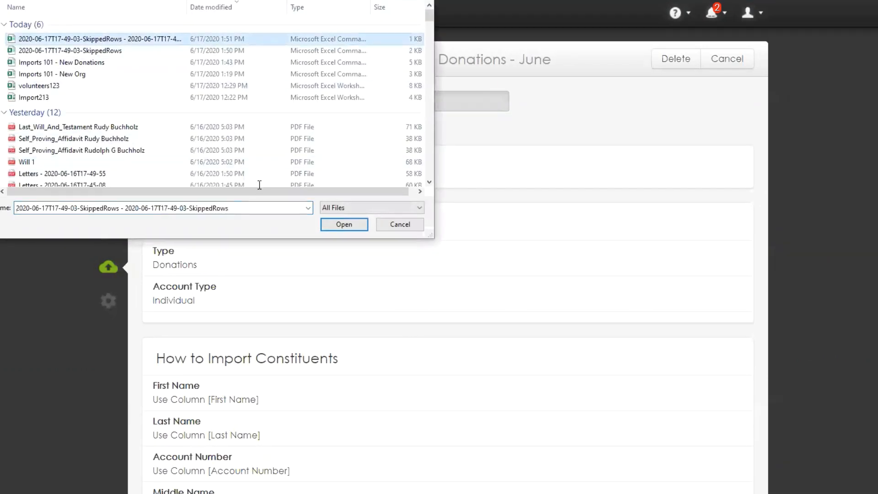
left_click(344, 224)
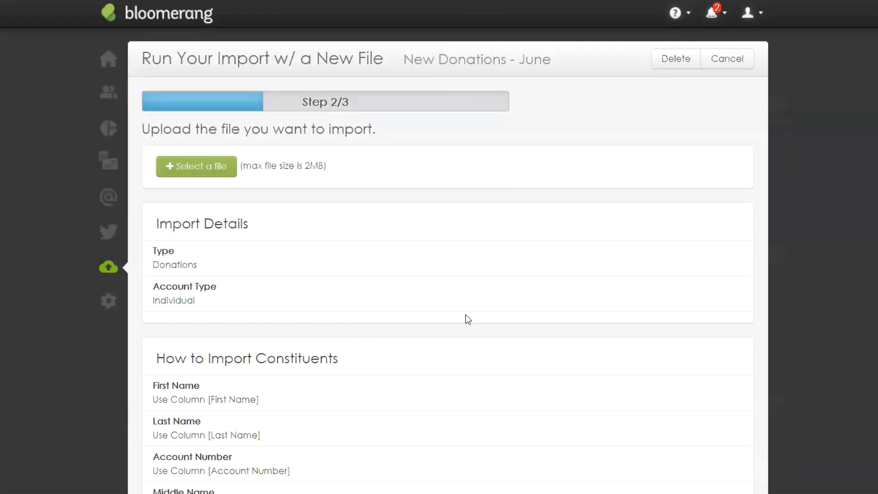
scroll(531, 270, "down", 9)
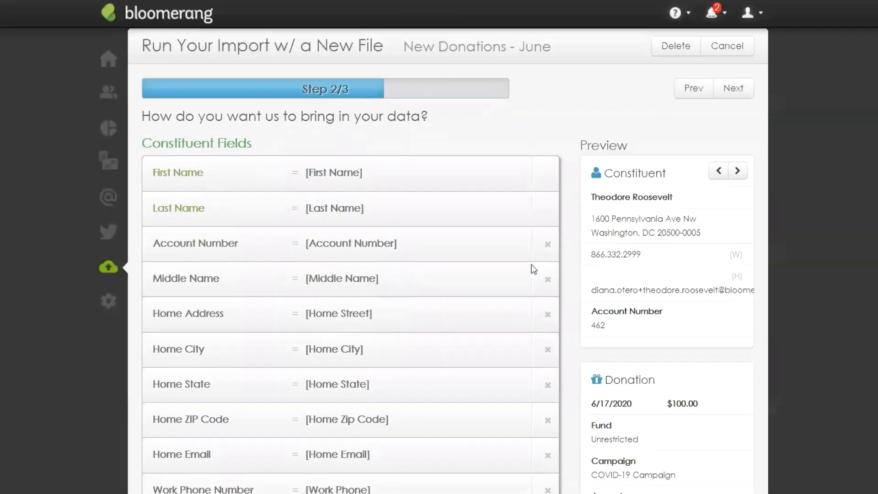
scroll(533, 263, "down", 2)
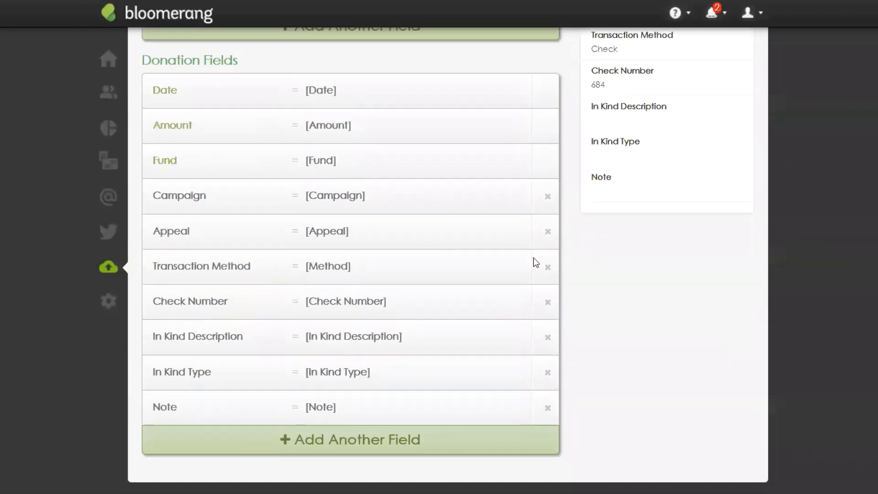
scroll(587, 333, "up", 6)
scroll(586, 332, "up", 5)
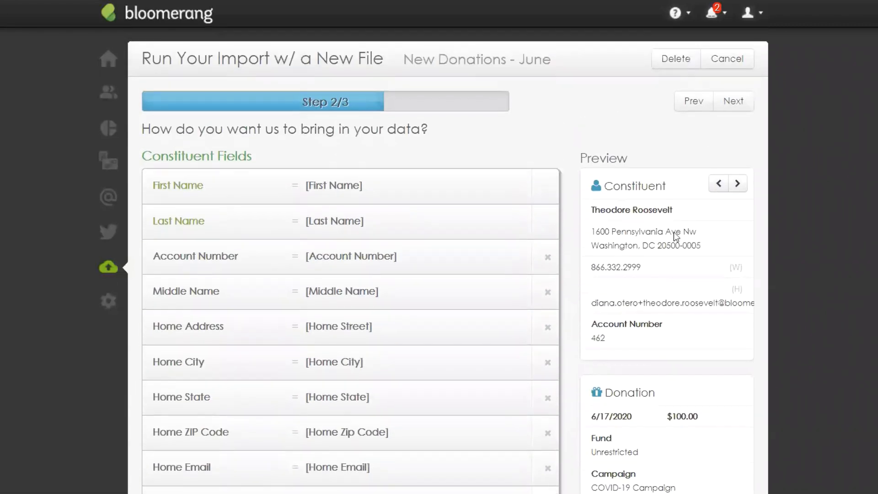
Proceed to the verification step, check the new constituent and new donation counts, and run the import.
left_click(734, 106)
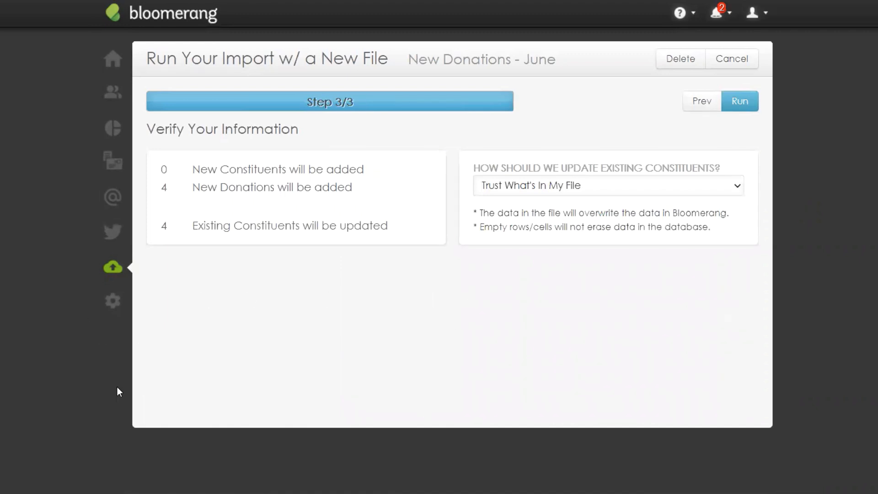
left_click_drag(163, 170, 374, 174)
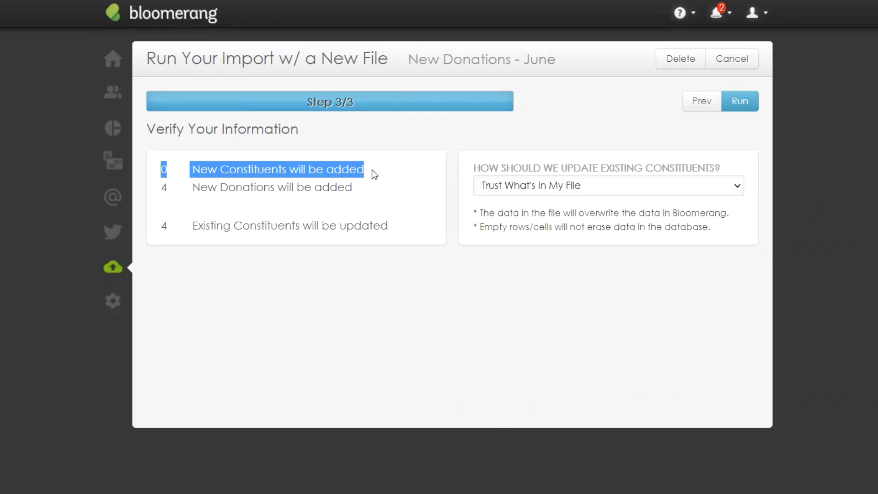
left_click(164, 189)
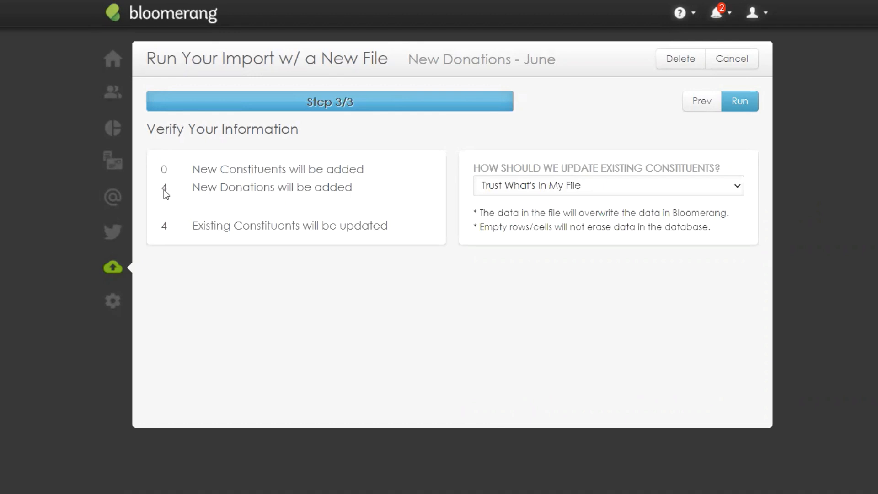
left_click(739, 101)
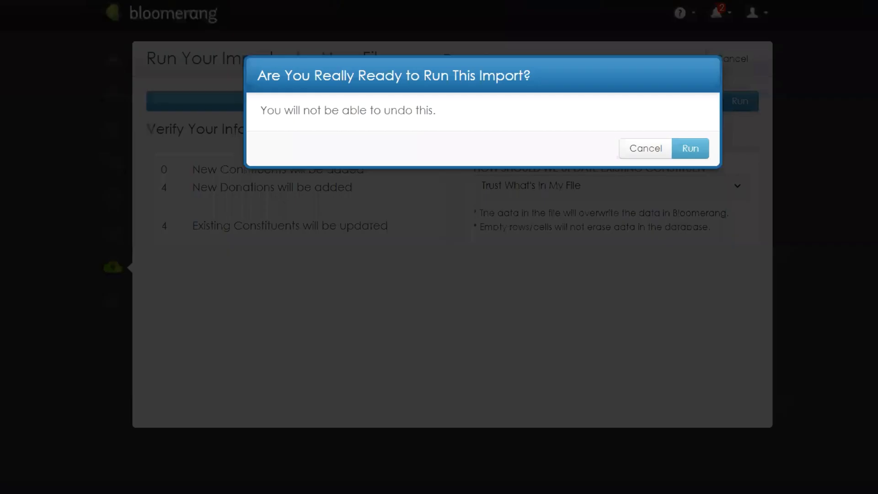
left_click(696, 147)
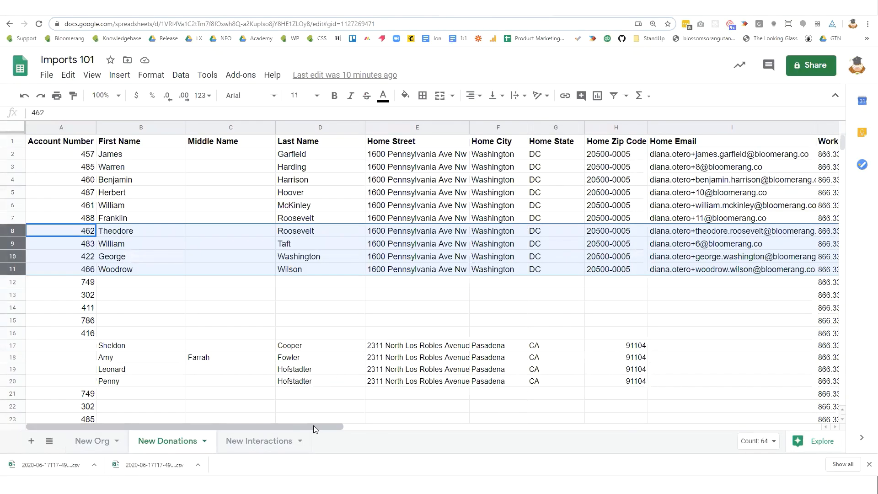
Switch to the Imports 101 spreadsheet and look over the New Donations sheet's Method through Note columns.
left_click(187, 311)
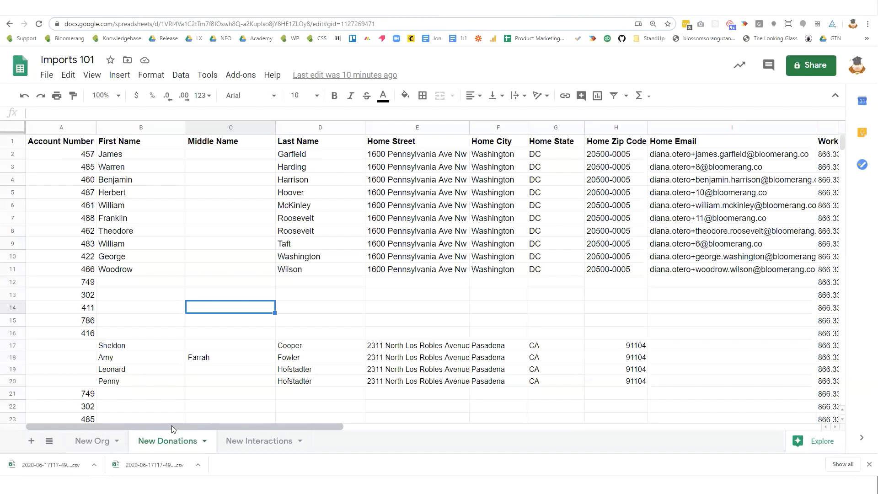
left_click_drag(172, 426, 516, 453)
scroll(359, 316, "down", 1)
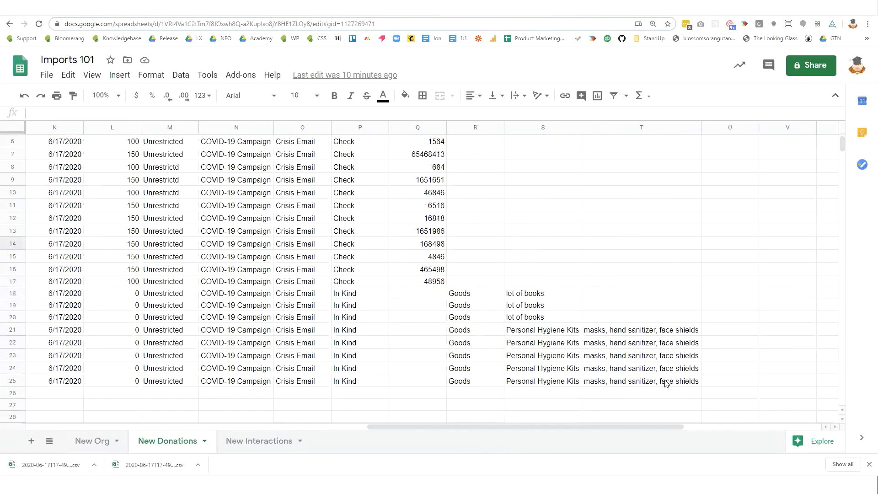
left_click_drag(666, 383, 350, 142)
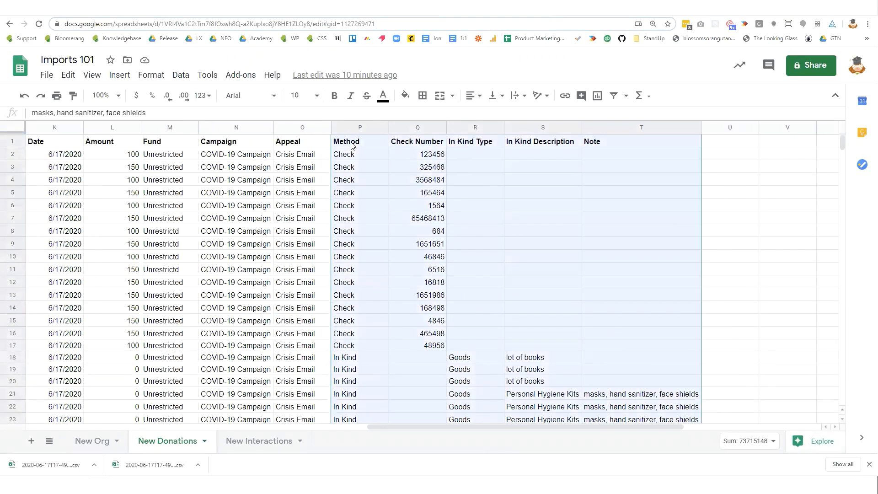
left_click(509, 243)
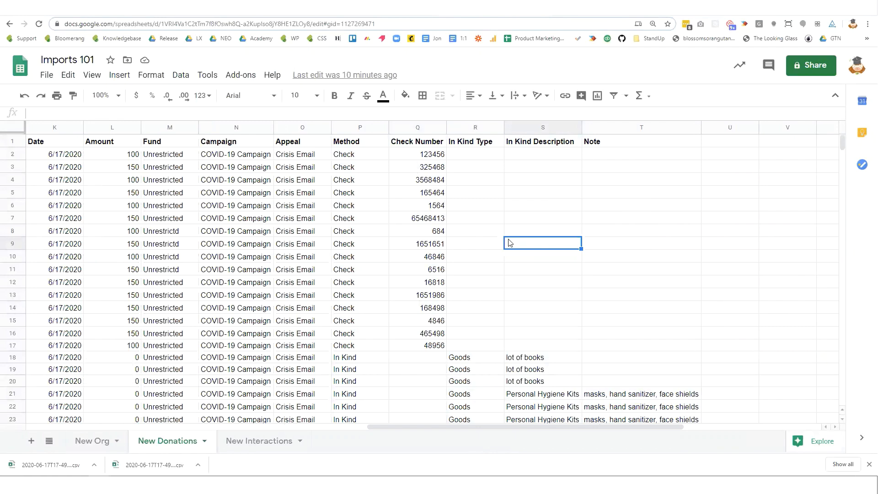
Examine the New Interactions sheet from Account Number through Note, including the rows with only account numbers and the Volunteer Hours column.
left_click(256, 451)
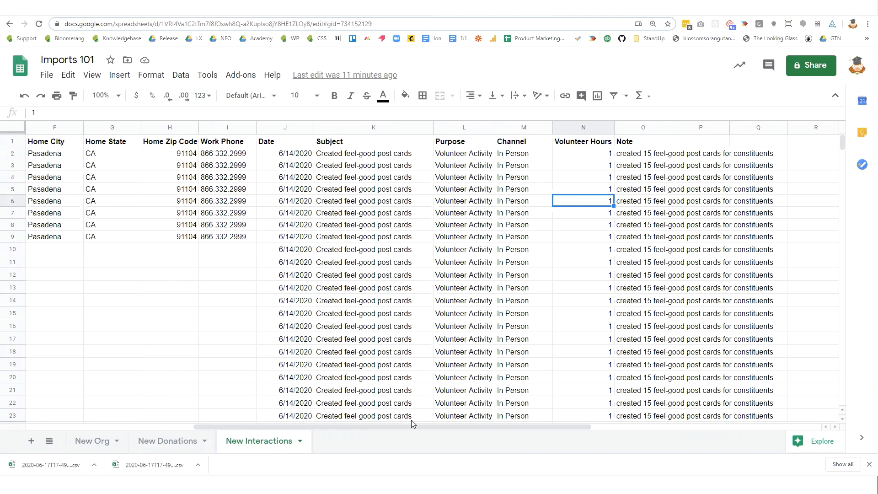
left_click_drag(381, 428, 234, 434)
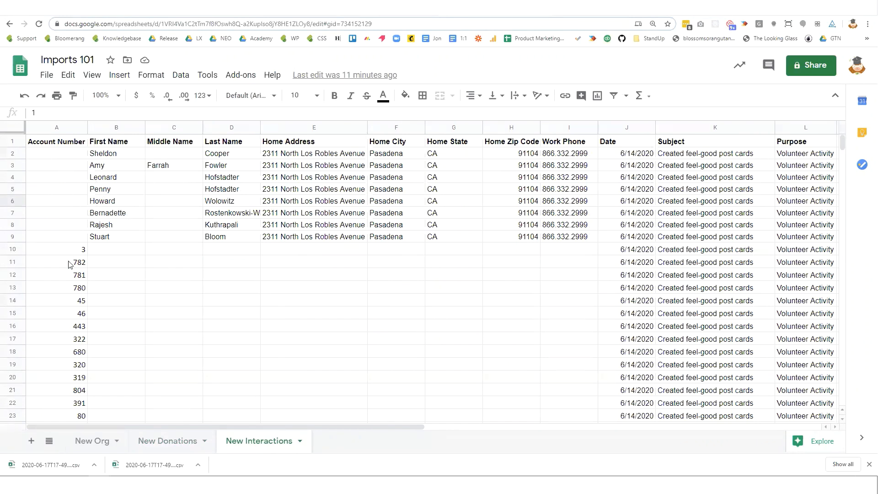
scroll(61, 264, "down", 5)
scroll(61, 264, "up", 5)
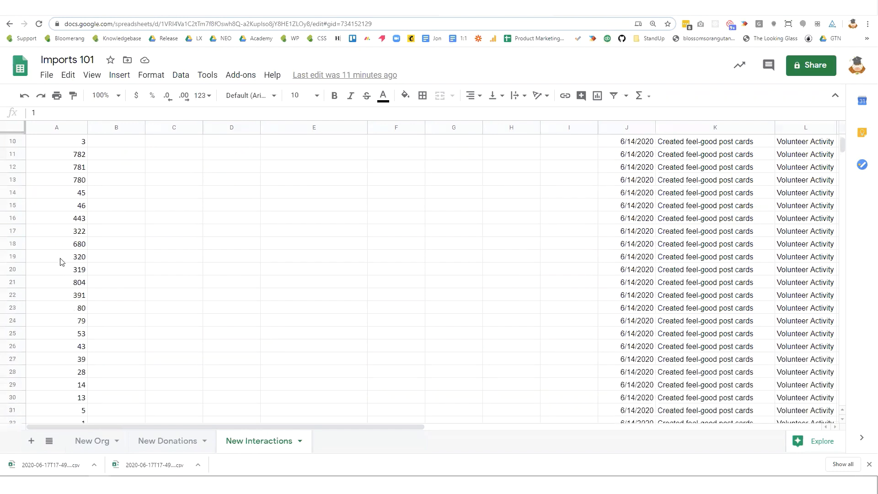
left_click_drag(322, 427, 574, 443)
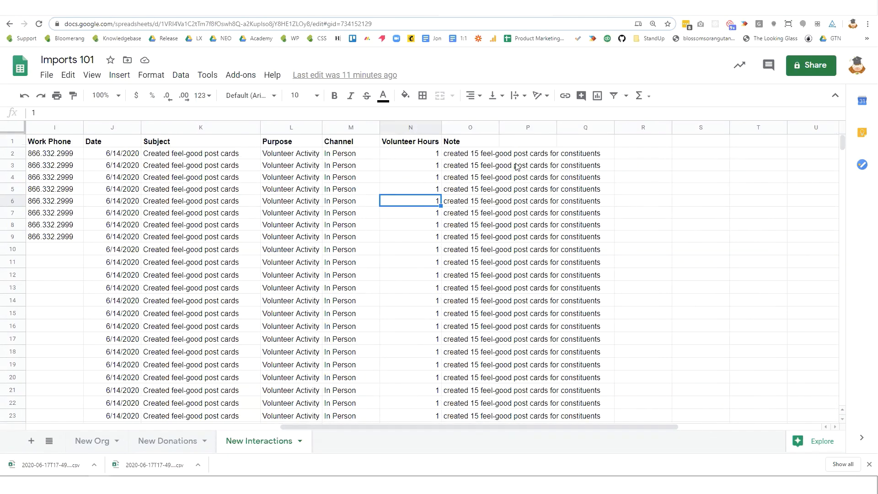
left_click(413, 144)
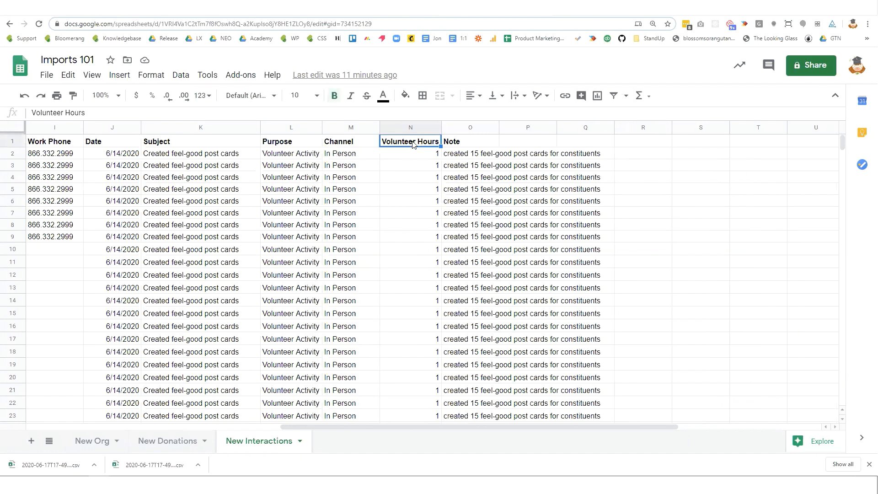
left_click(456, 146)
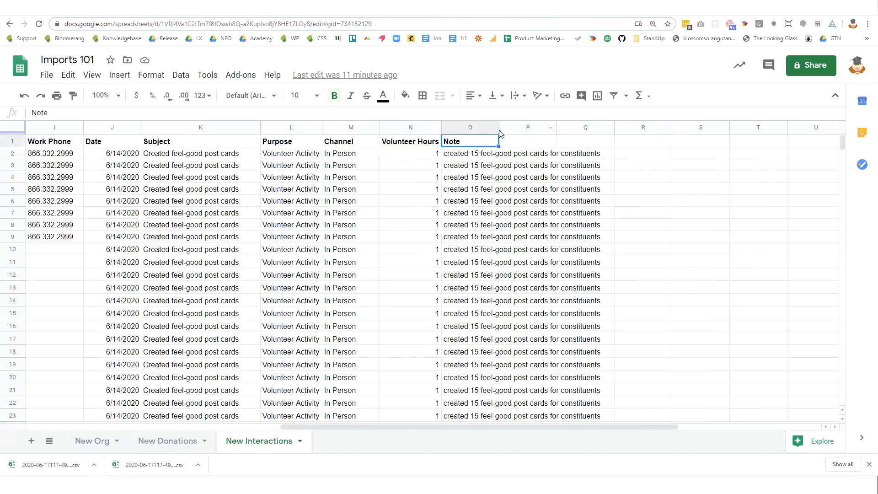
Fit the Note column's width to its text and download the New Interactions sheet as a comma-separated values file.
double_click(499, 128)
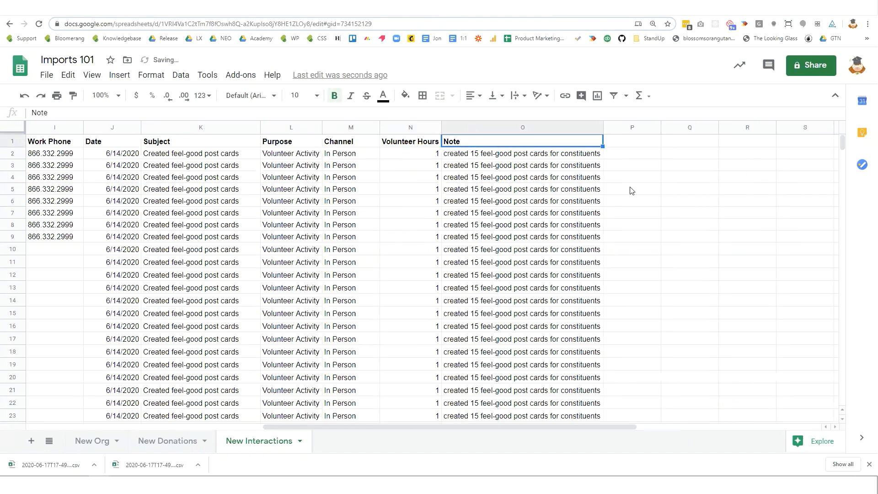
left_click(48, 76)
mouse_move(90, 203)
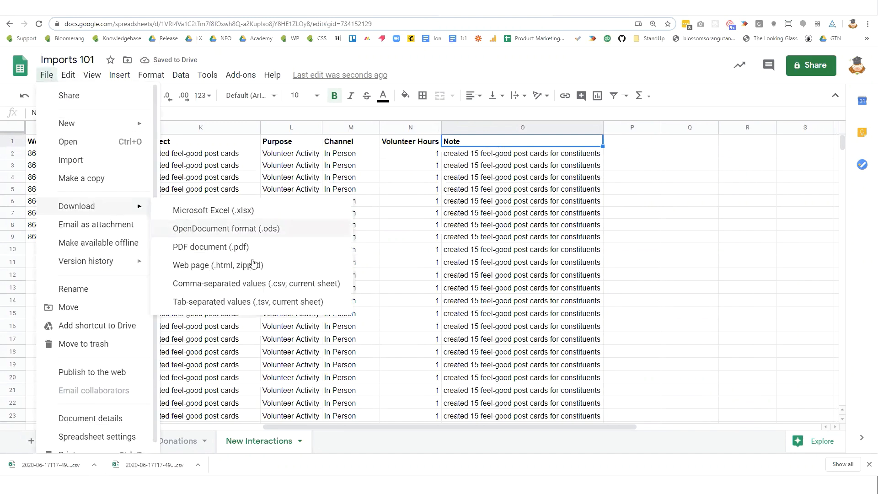
left_click(266, 291)
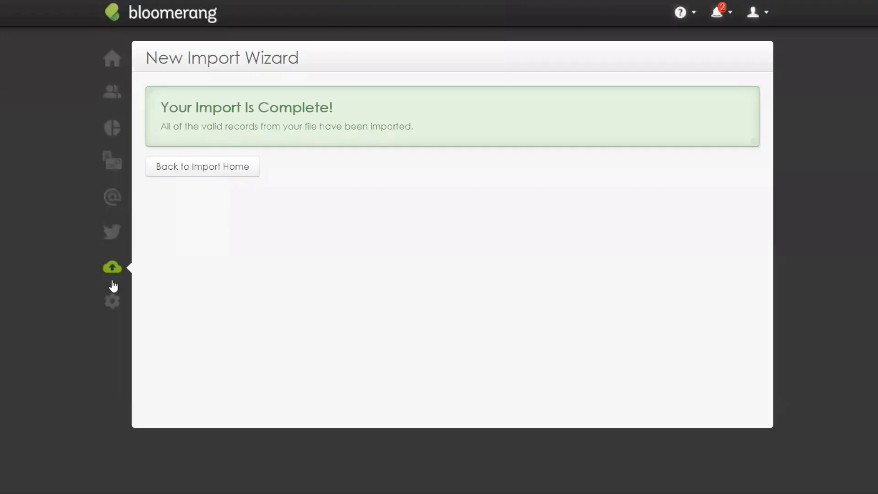
Create a new Bloomerang import named June Volunteers, with Interactions as the data type and Individual as the constituent type.
left_click(116, 277)
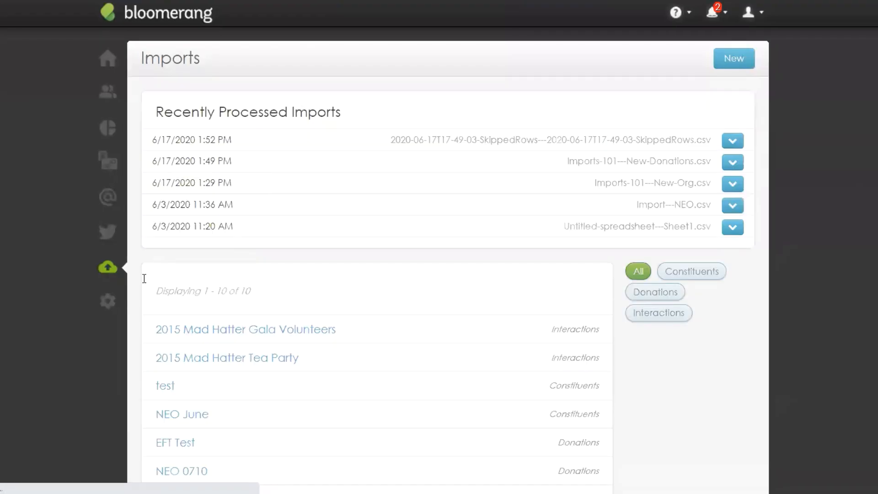
left_click(733, 59)
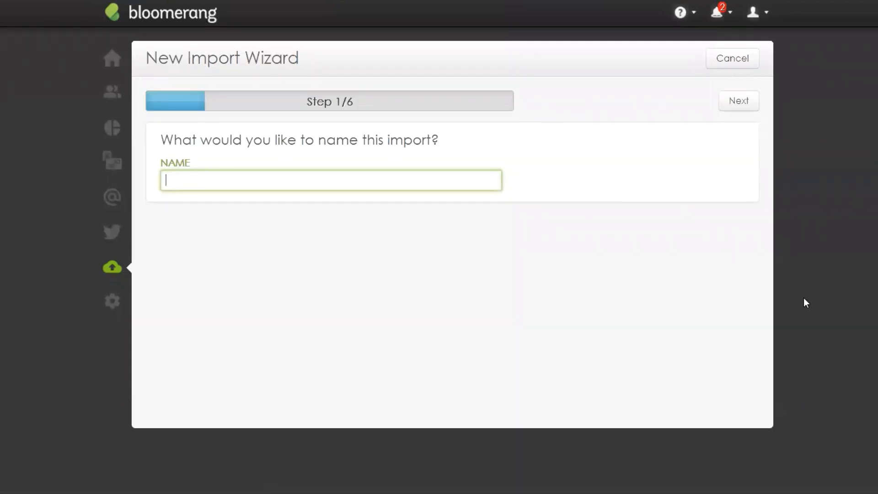
type("Vo")
type("June Volunte")
type("ers")
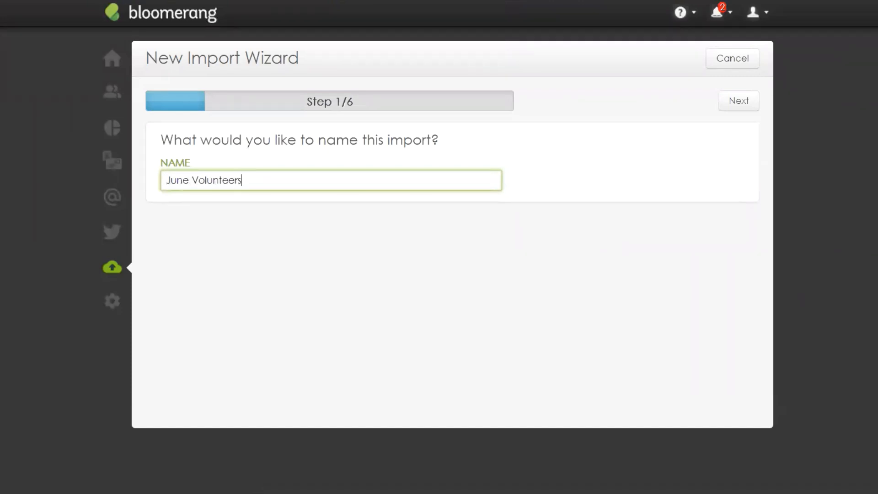
left_click(742, 104)
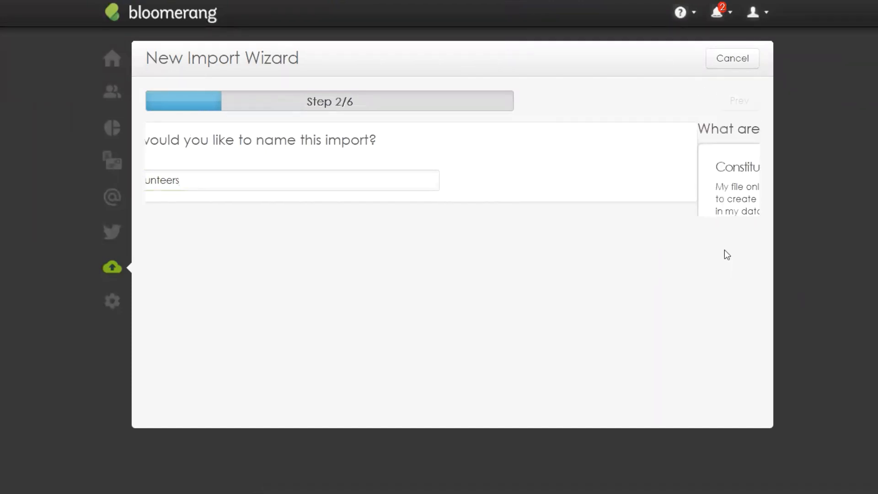
left_click(713, 259)
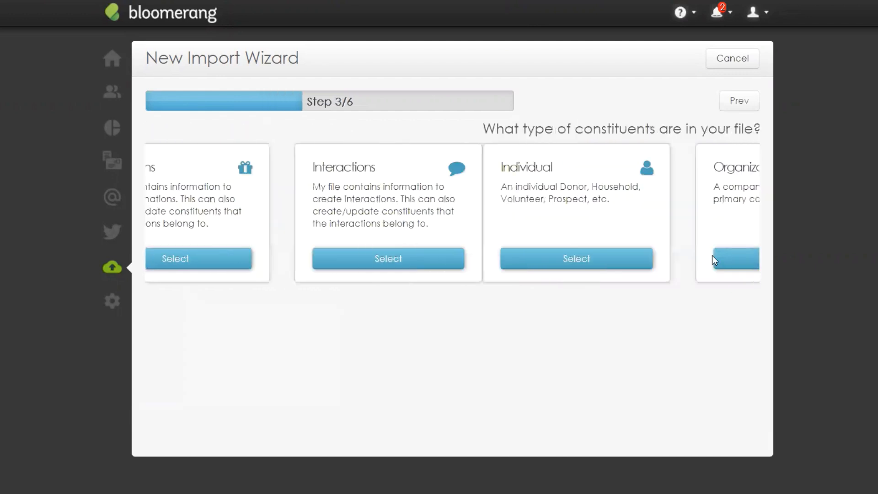
left_click(245, 255)
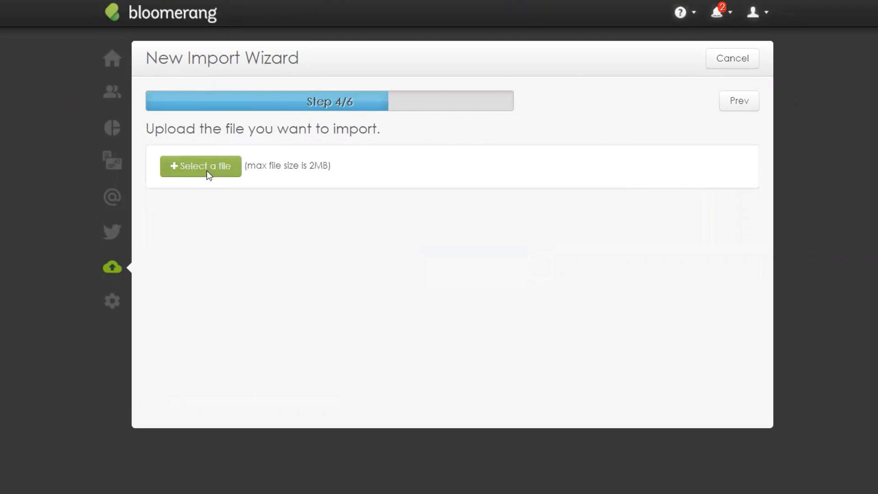
Upload the Imports 101 - New Interactions CSV to the June Volunteers import.
left_click(208, 176)
left_click(76, 38)
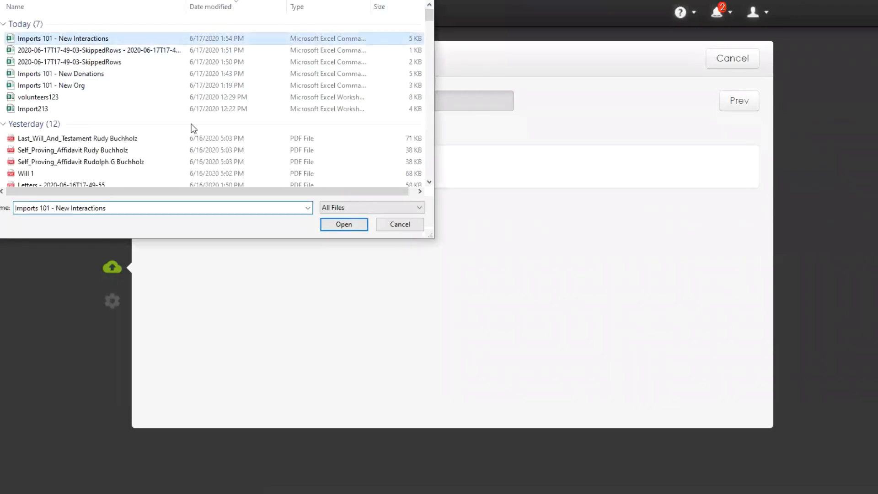
left_click(344, 224)
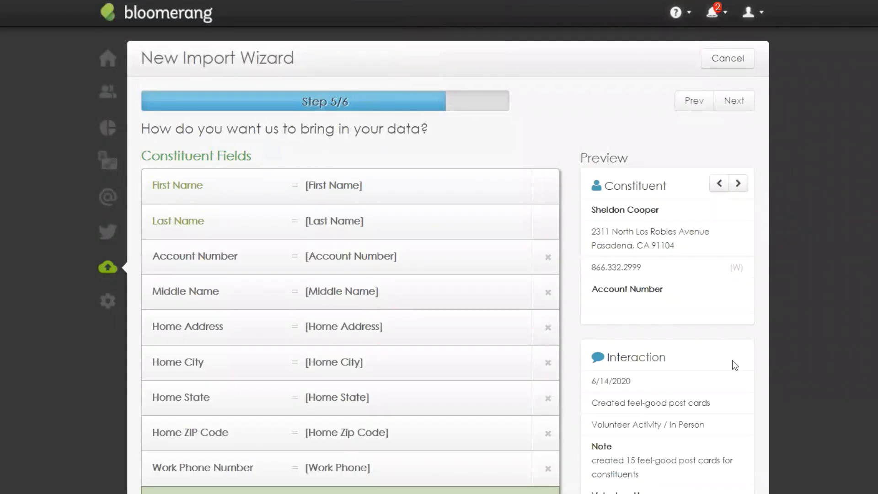
Review the constituent and interaction field mappings against the New Interactions sheet and page through the preview records.
scroll(448, 260, "down", 3)
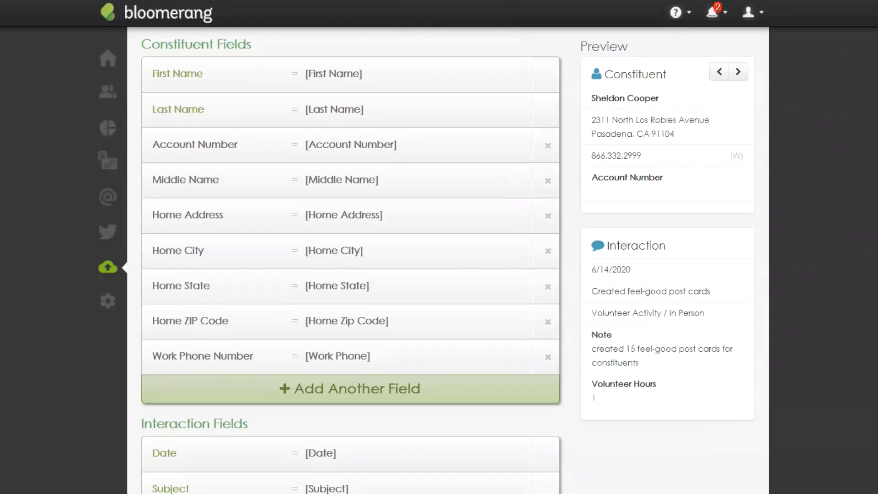
left_click_drag(251, 44, 134, 428)
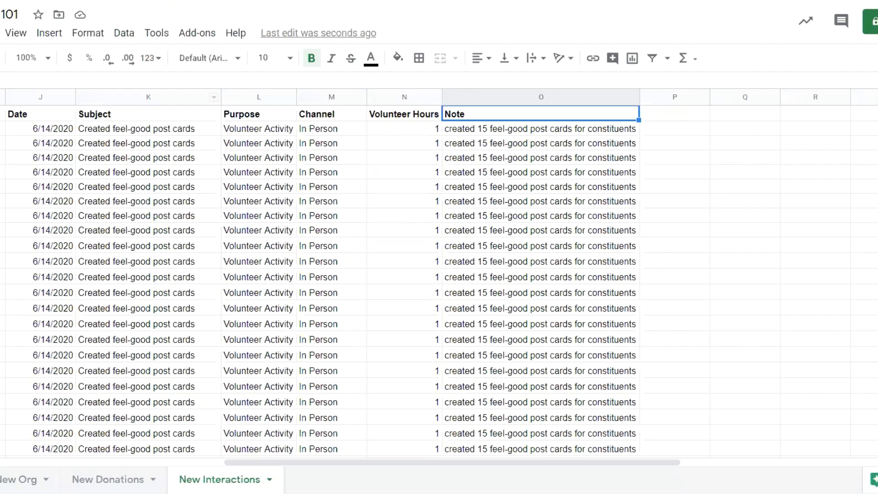
key("shift+space")
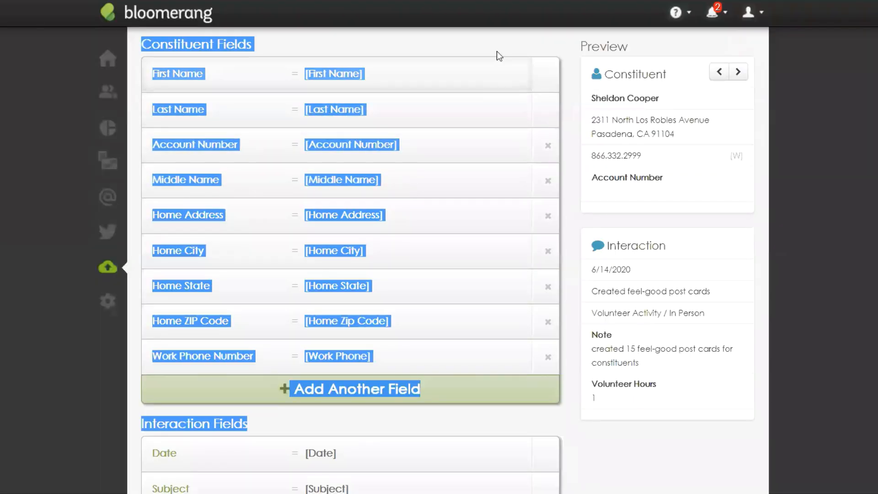
left_click(380, 75)
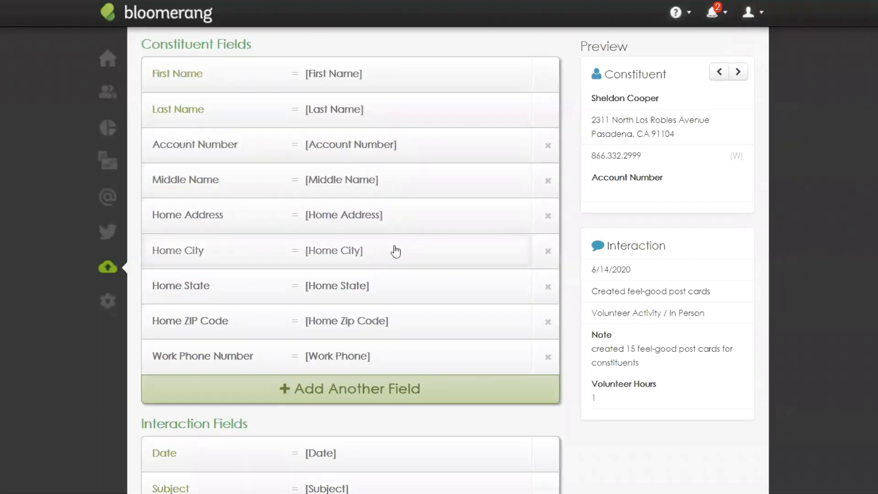
scroll(410, 353, "down", 5)
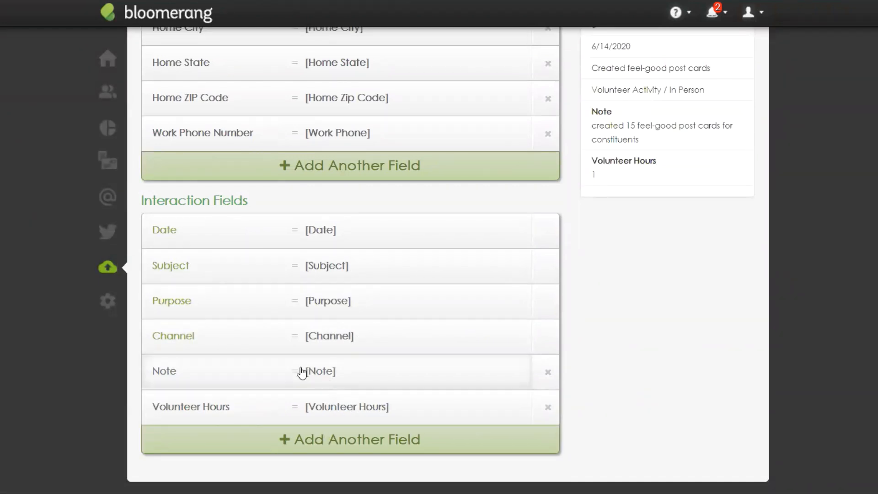
scroll(608, 382, "up", 6)
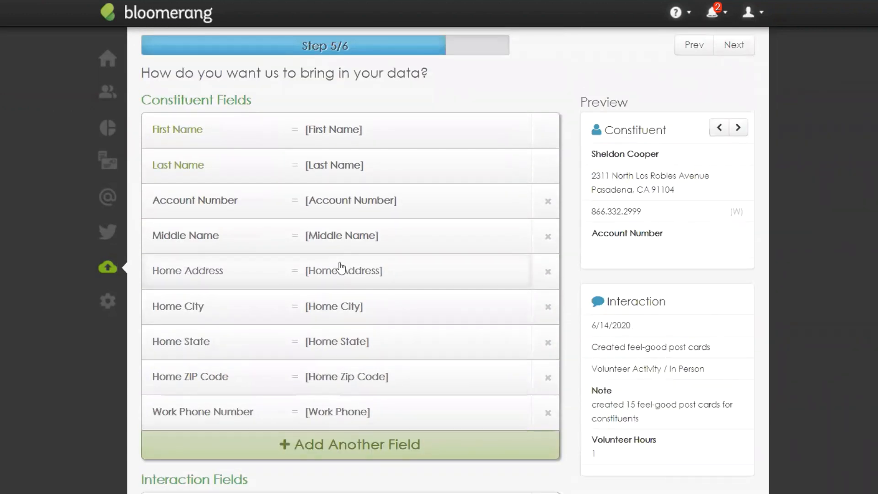
scroll(772, 165, "up", 1)
scroll(772, 166, "up", 1)
left_click(739, 183)
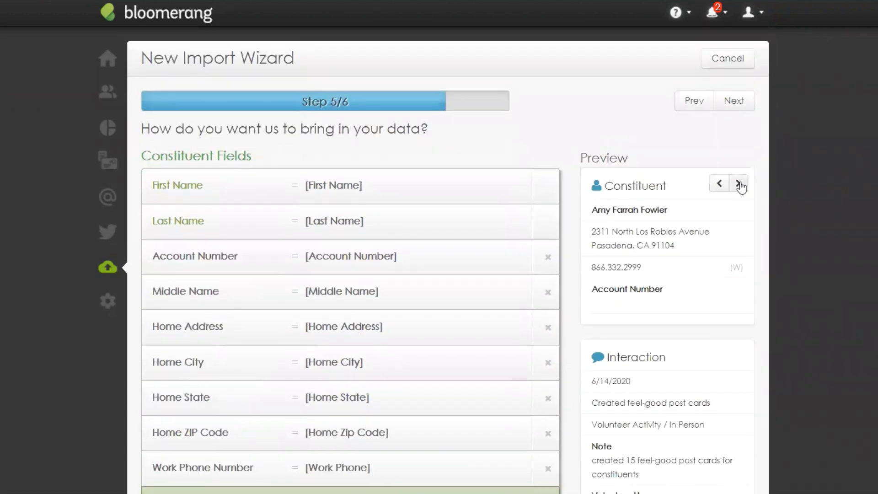
left_click(738, 183)
Verify the import's summary counts with existing constituents updated by Trust What's In My File, and run the June Volunteers import.
left_click(747, 100)
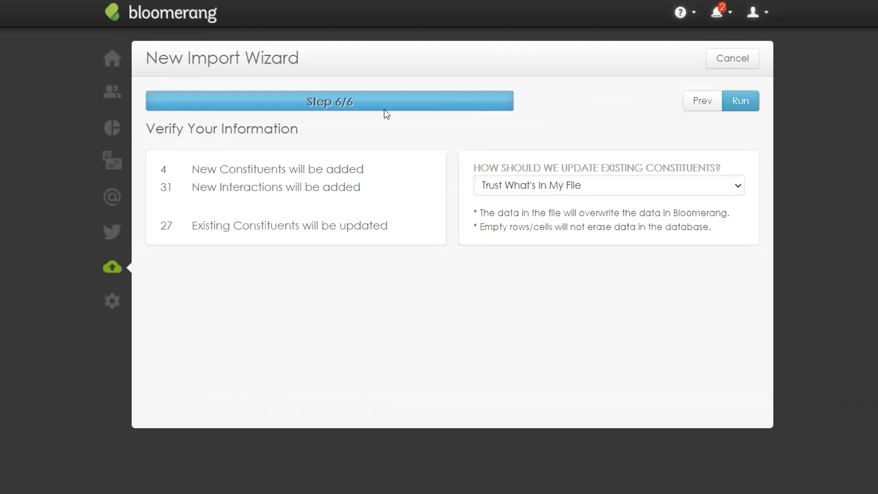
double_click(162, 171)
left_click_drag(162, 189, 371, 197)
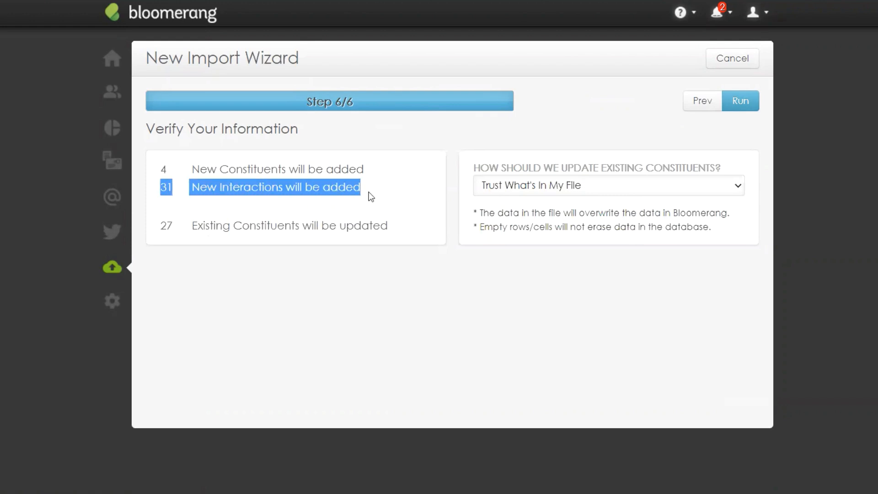
left_click_drag(173, 232, 397, 230)
left_click(433, 289)
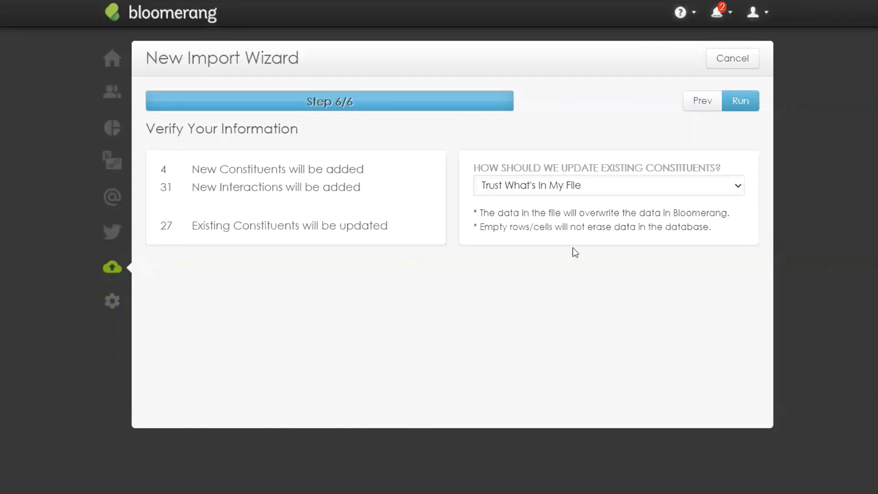
left_click_drag(476, 171, 728, 171)
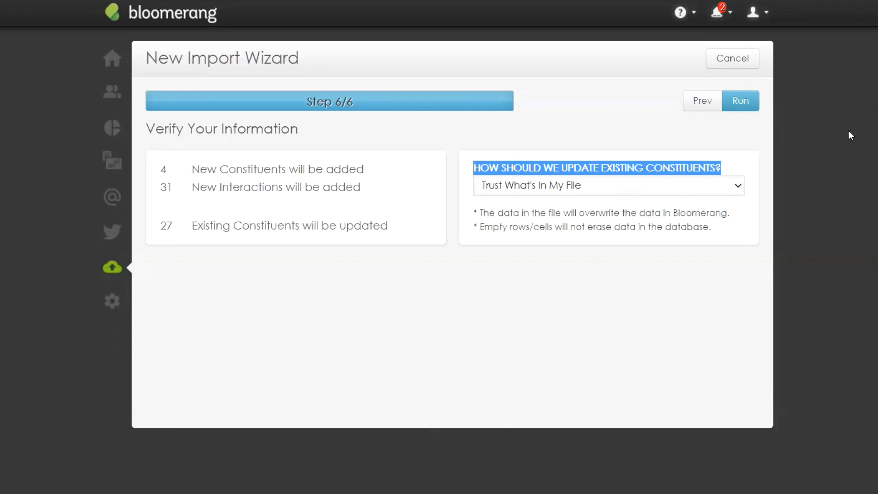
left_click(744, 104)
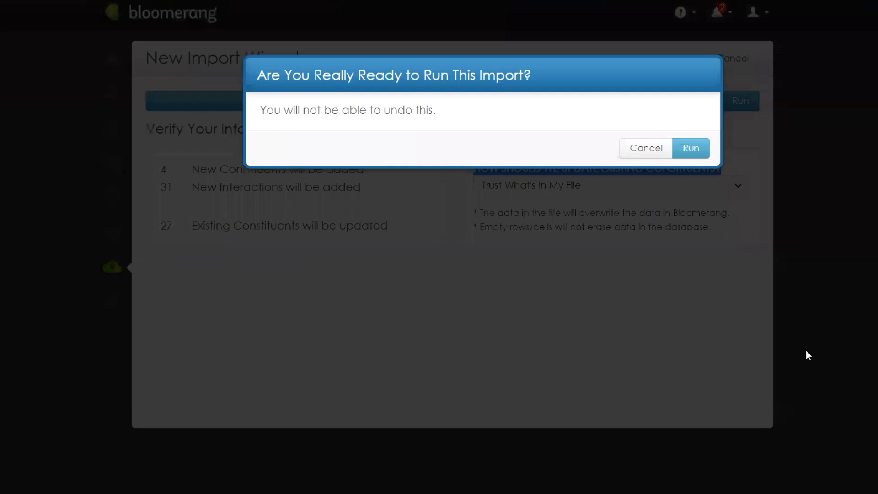
left_click(707, 155)
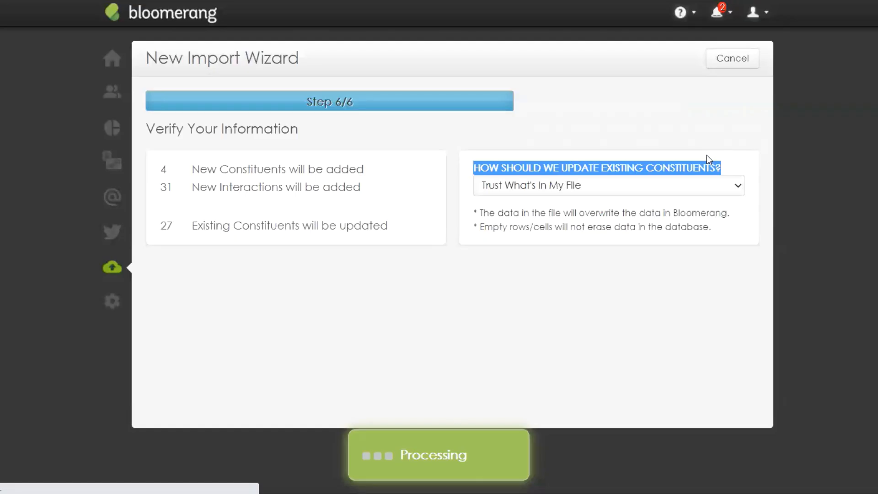
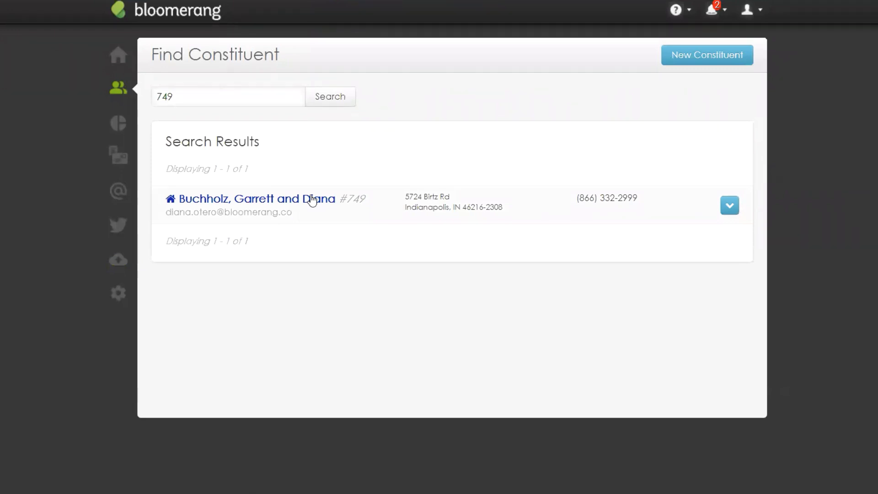
Open the household found by the search and bring up its $150.00 donation dated 6/17/2020.
left_click(313, 200)
scroll(410, 411, "down", 2)
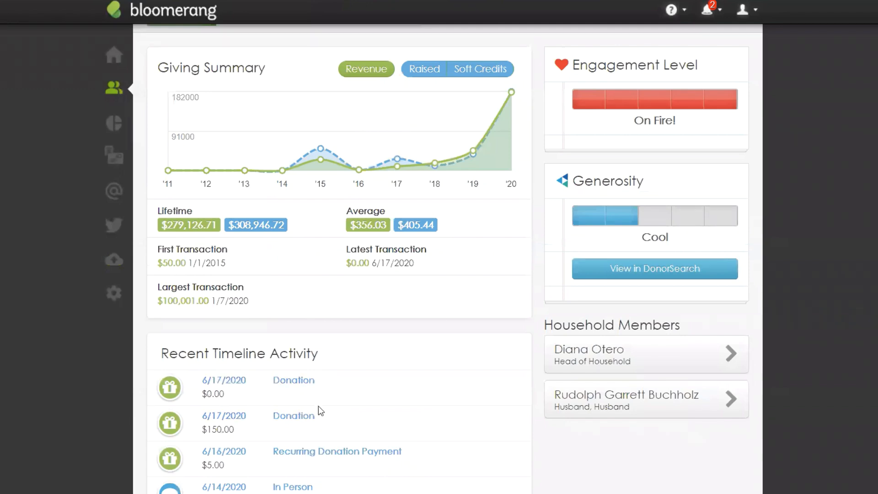
left_click(303, 423)
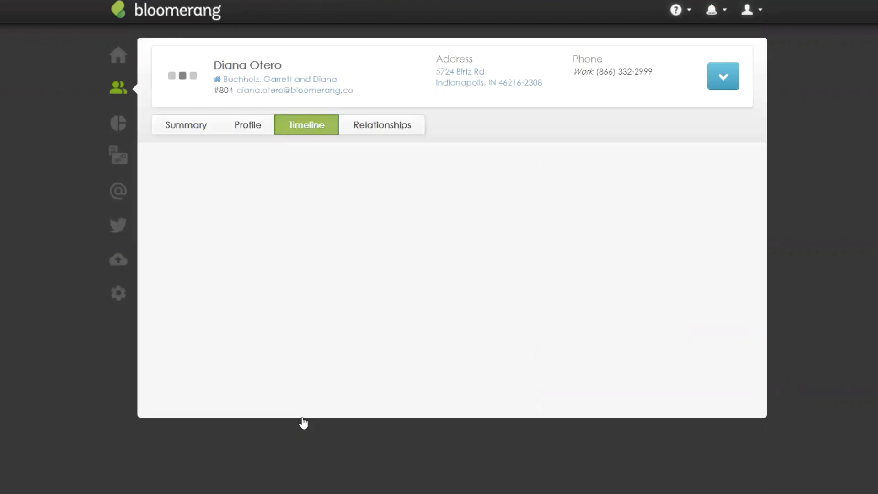
left_click_drag(287, 69, 209, 66)
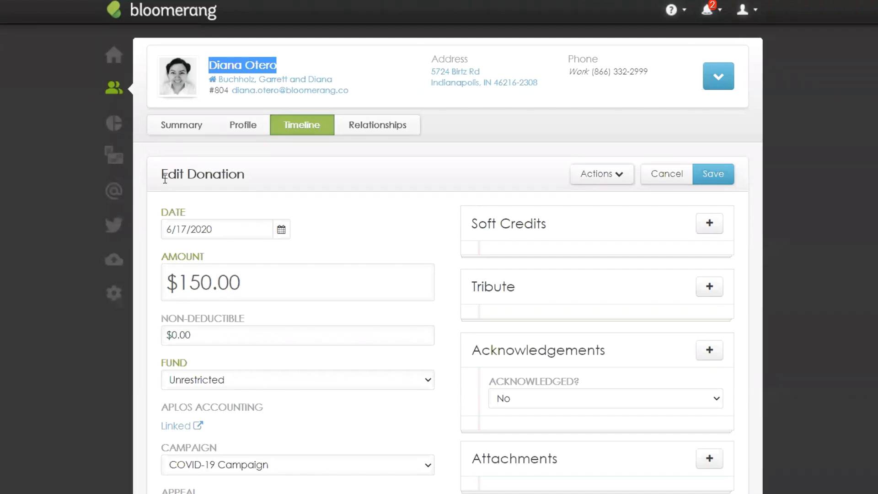
left_click_drag(162, 174, 246, 182)
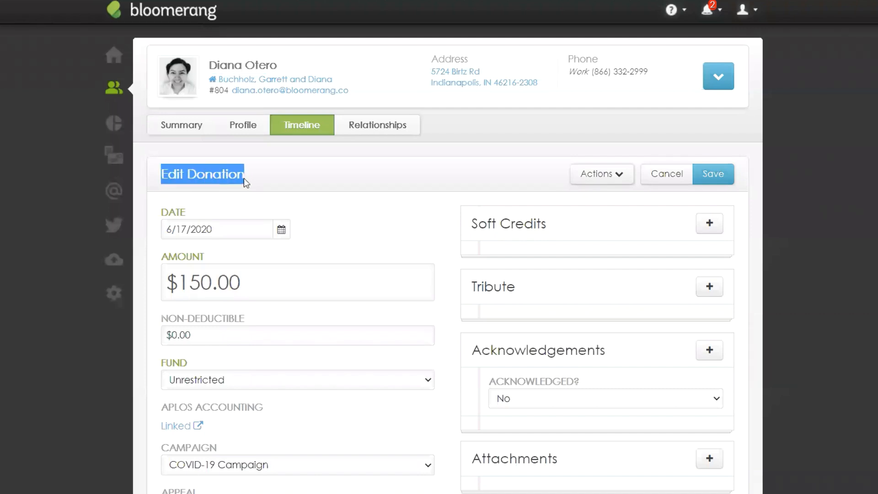
left_click(260, 175)
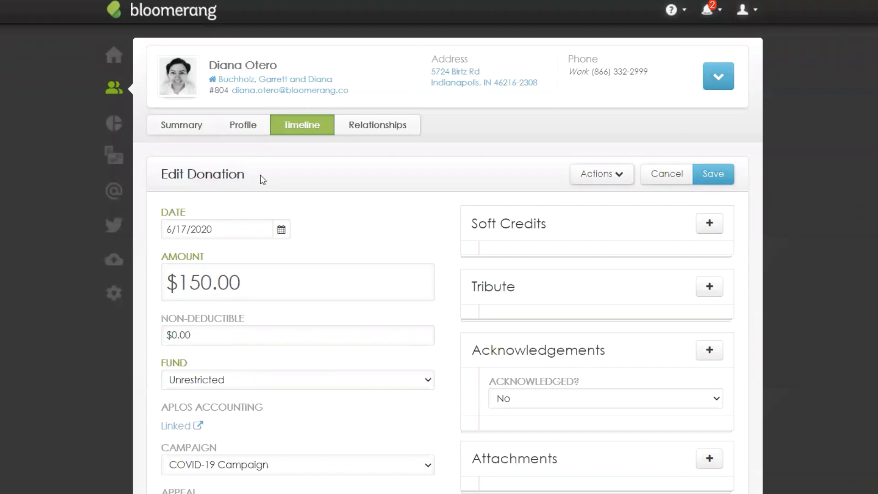
Open Convert to Payment for the $150.00 donation and look through the pledge and recurring donation installments offered.
left_click(623, 182)
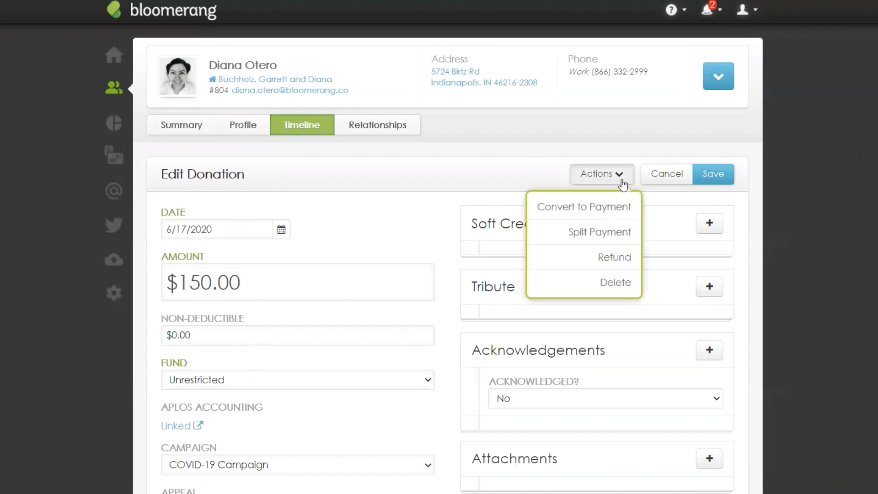
left_click(625, 209)
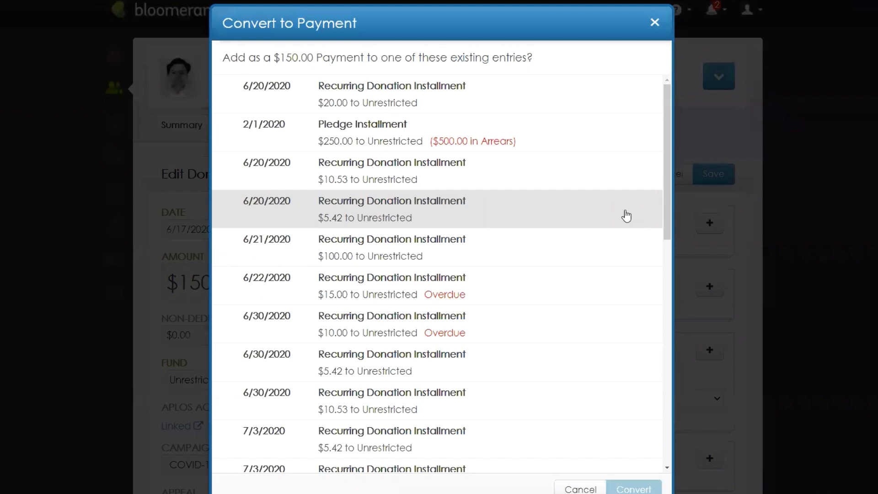
scroll(579, 352, "down", 5)
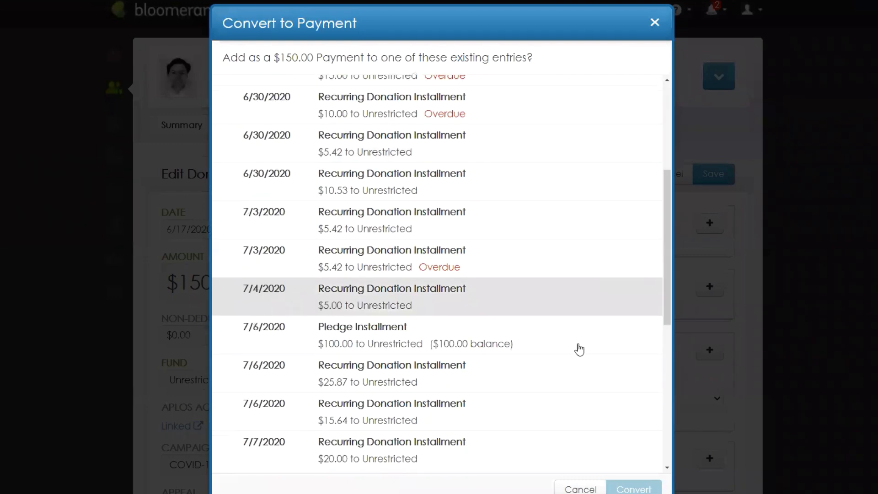
scroll(579, 350, "down", 8)
scroll(579, 350, "up", 11)
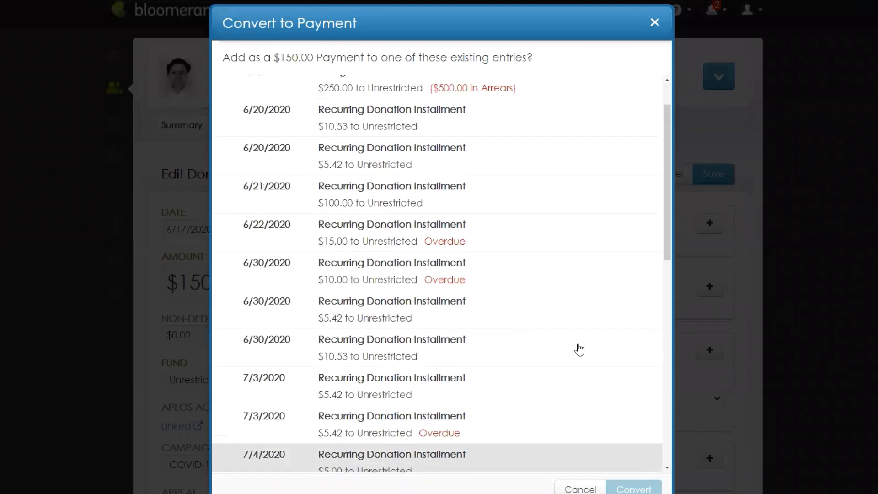
scroll(579, 350, "up", 1)
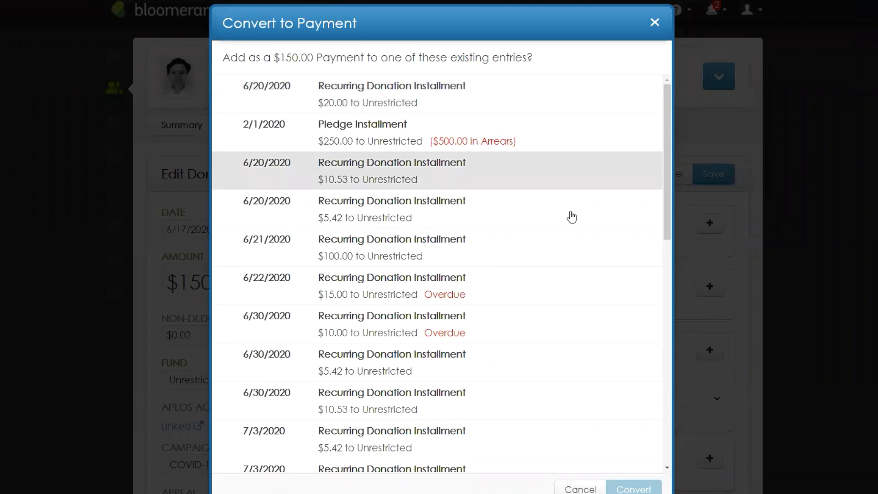
scroll(575, 224, "down", 10)
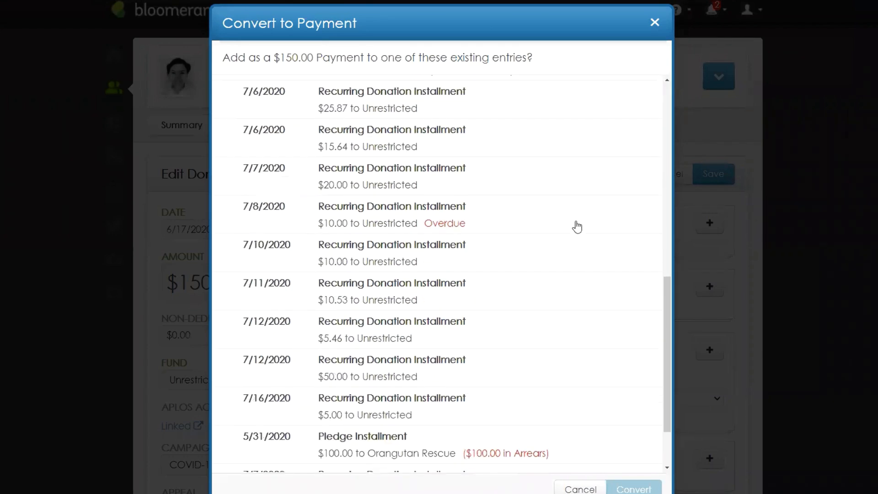
scroll(578, 226, "down", 2)
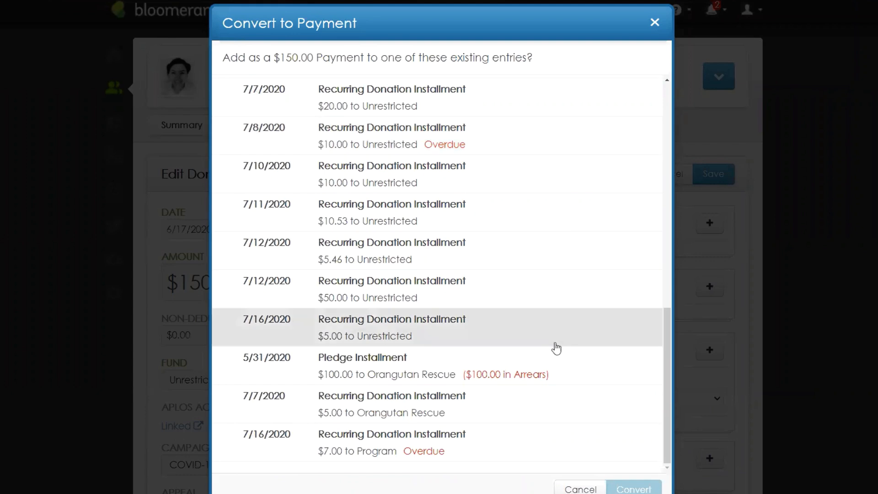
Preview converting the donation to a payment on the 5/31/2020 Orangutan Rescue pledge installment, and close the comparison without converting.
left_click(574, 371)
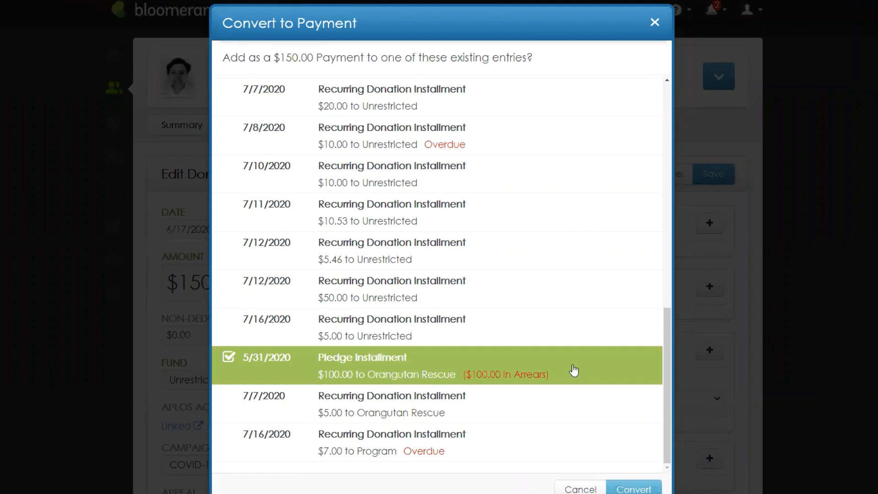
left_click(625, 488)
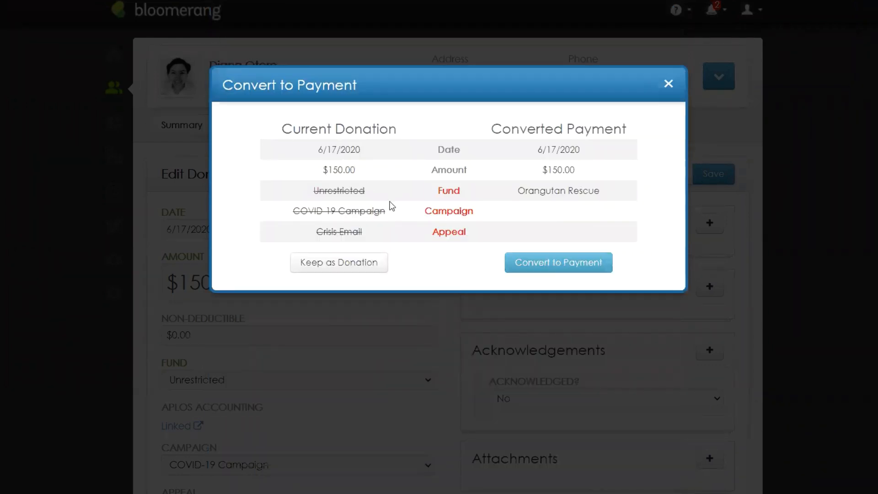
left_click_drag(393, 131, 336, 131)
left_click_drag(567, 129, 653, 137)
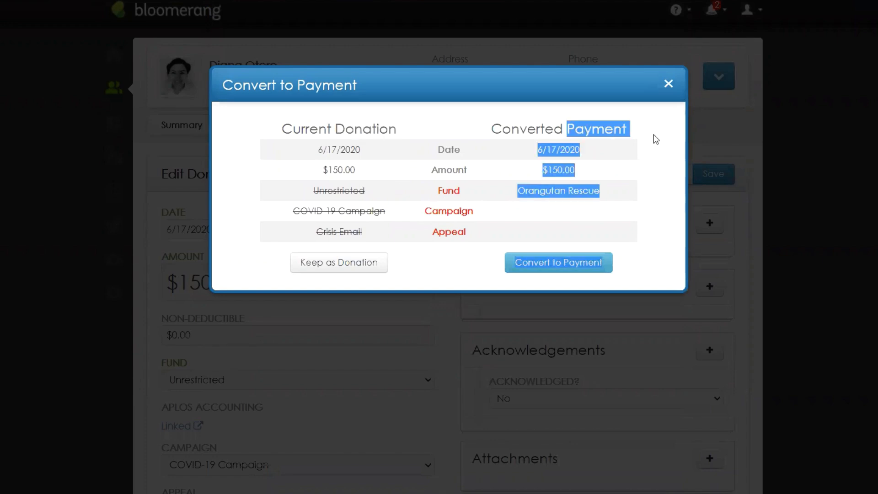
left_click(520, 186)
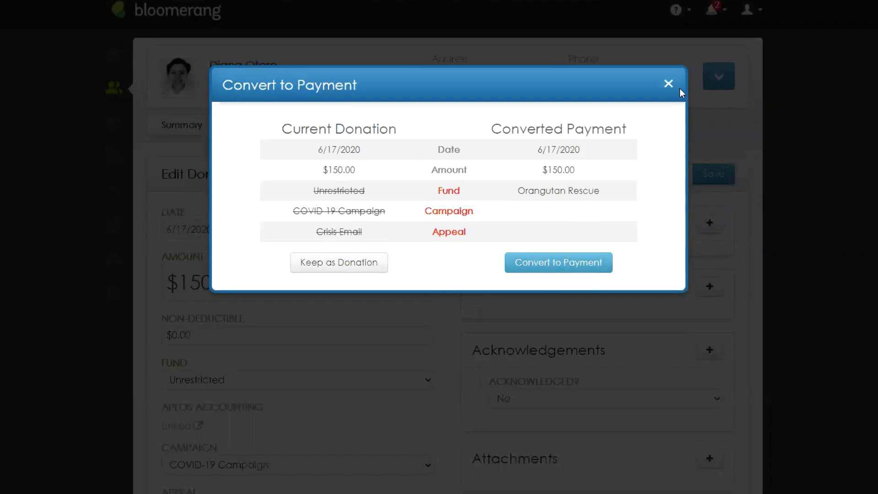
left_click(669, 84)
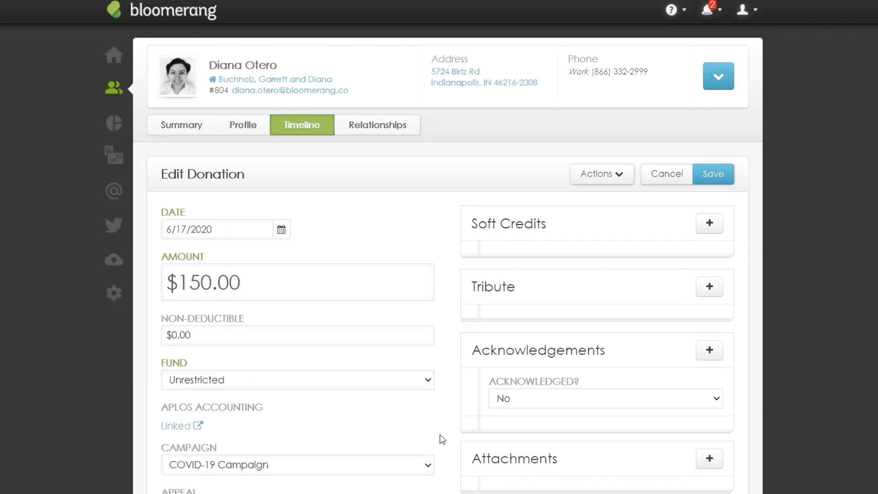
Examine the donation's fund, campaign, appeal, payment method and check fields.
scroll(442, 439, "down", 1)
scroll(442, 439, "down", 2)
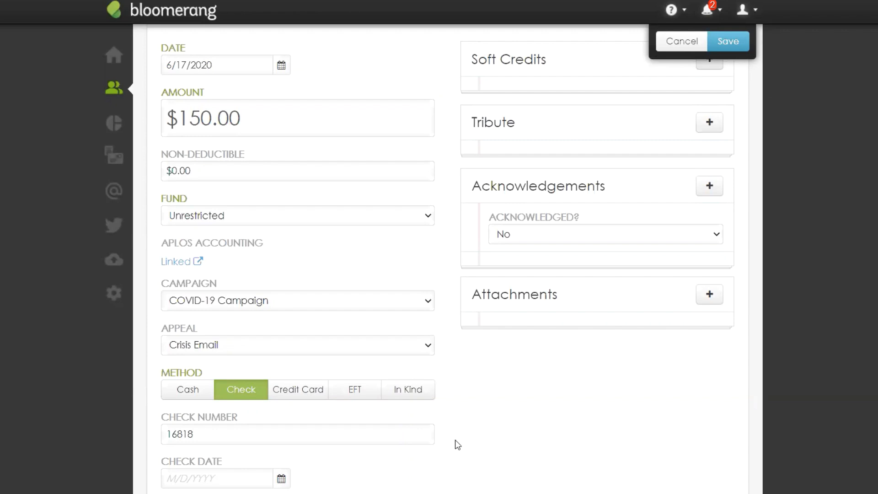
scroll(455, 442, "up", 4)
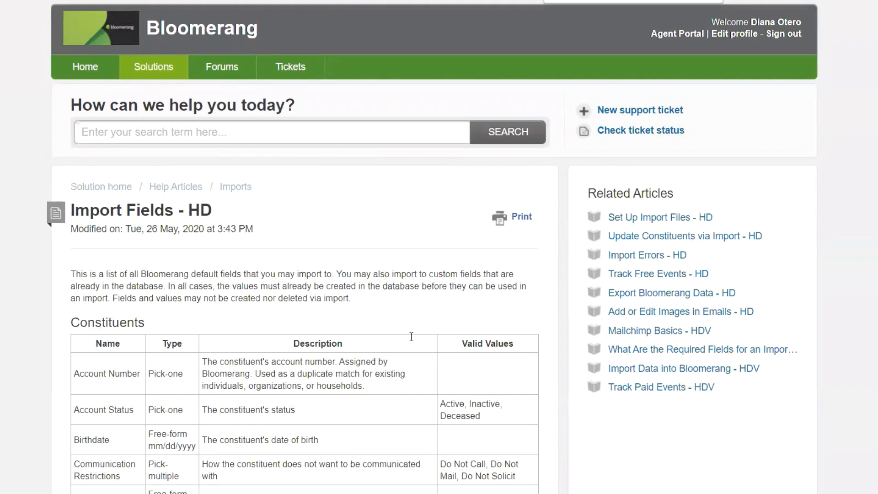
Look through the Import Fields help article from the Constituents fields down to the Donations and Interactions fields.
scroll(612, 304, "down", 5)
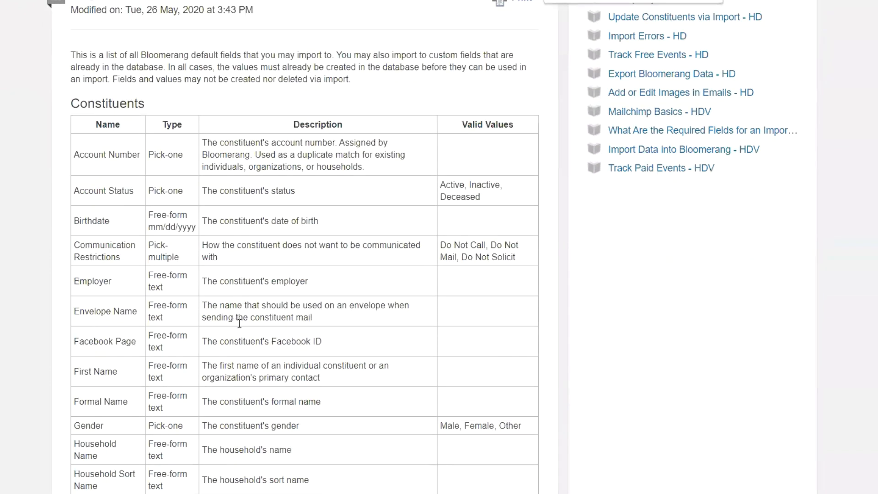
scroll(199, 330, "down", 20)
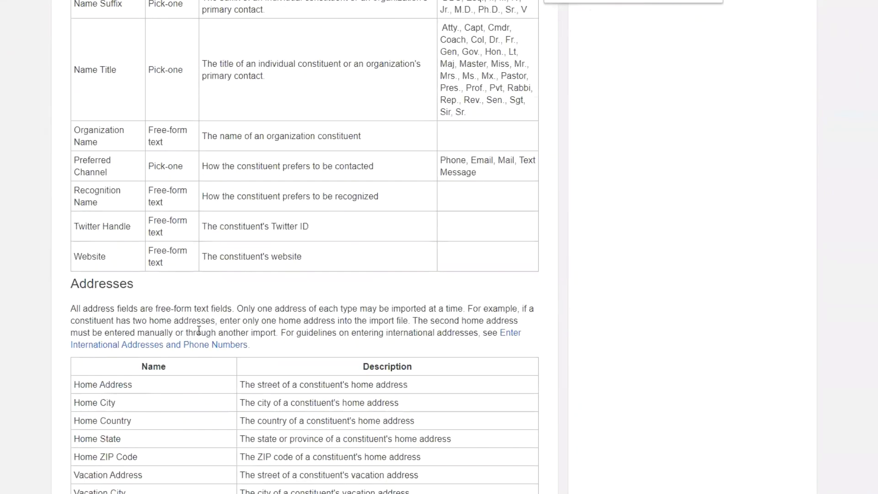
scroll(199, 330, "down", 11)
scroll(199, 329, "up", 6)
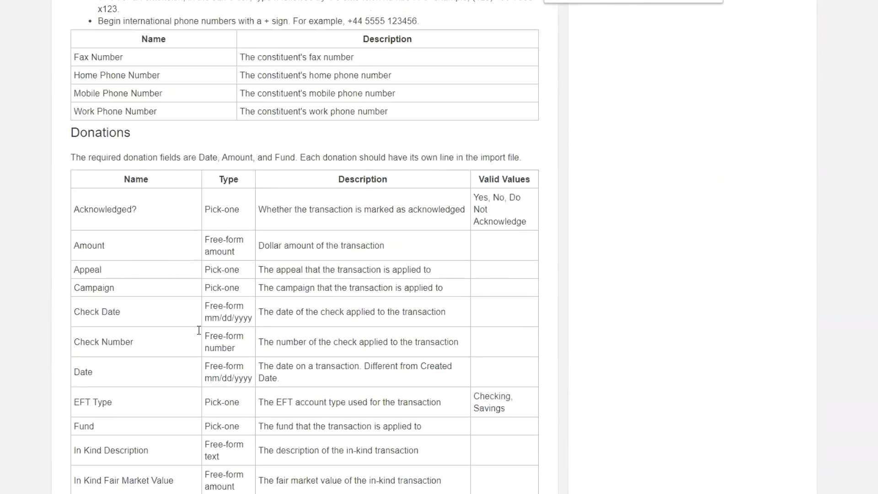
left_click_drag(75, 242, 133, 244)
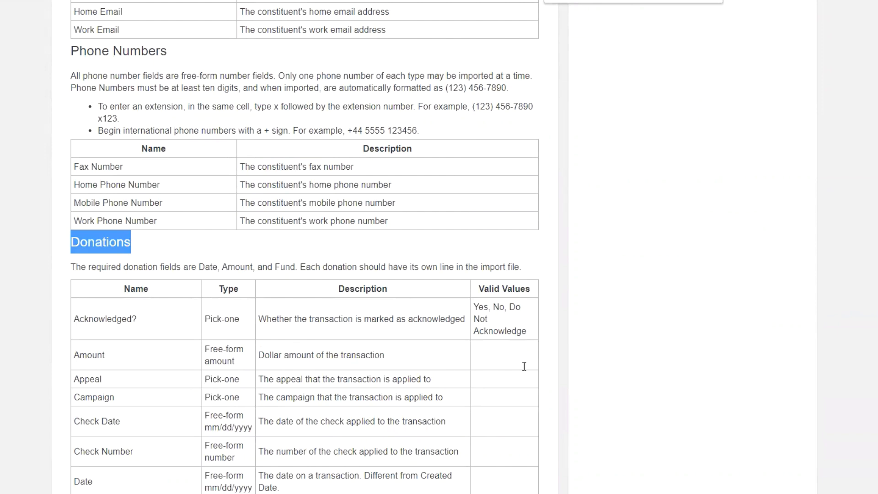
scroll(446, 365, "down", 3)
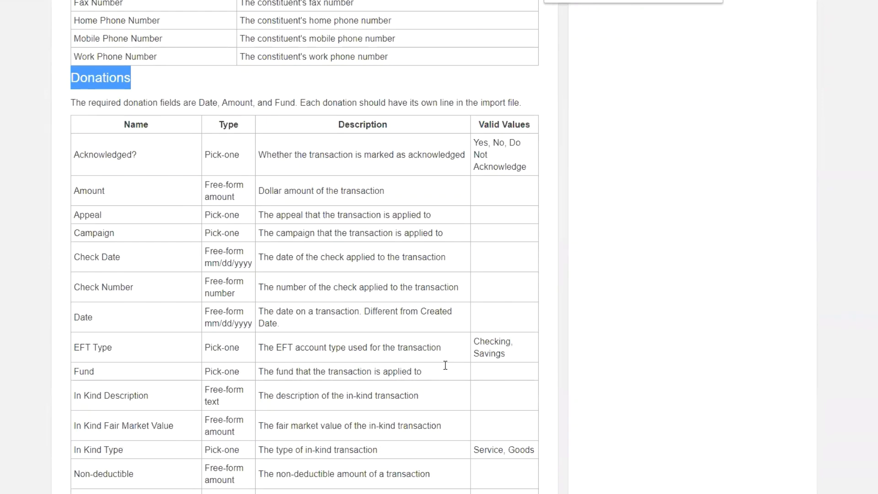
scroll(445, 365, "down", 7)
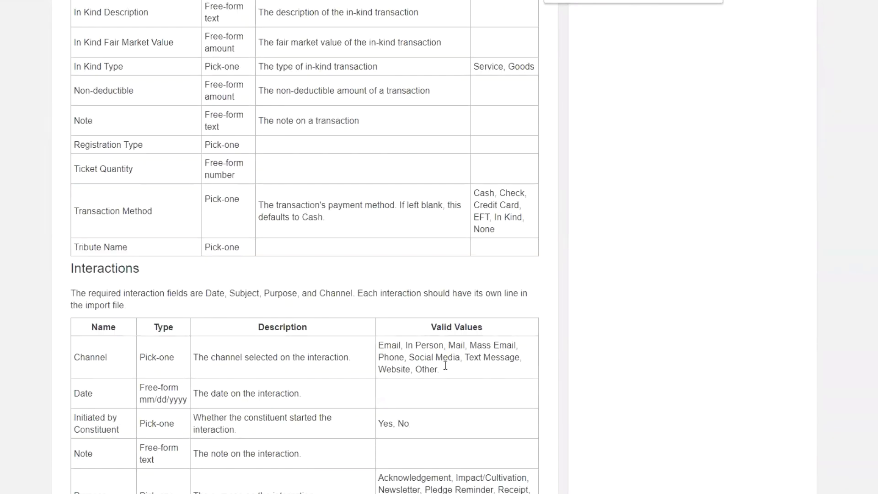